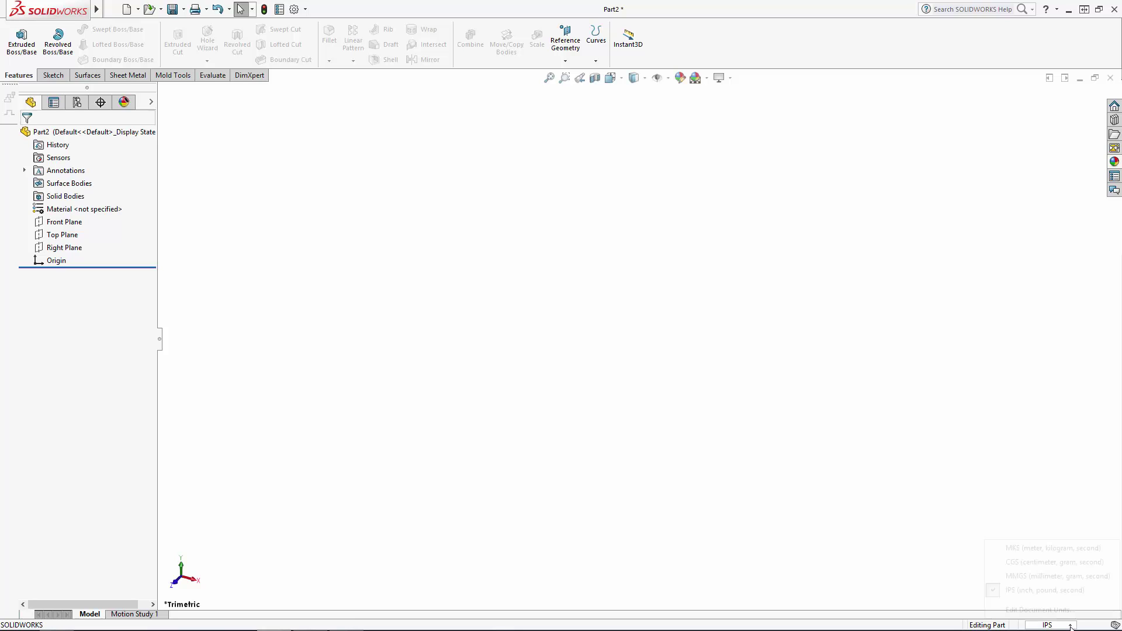
# Set the document units to MMGS and start a sketch on the Front Plane.
pyautogui.click(1070, 626)
pyautogui.click(1026, 573)
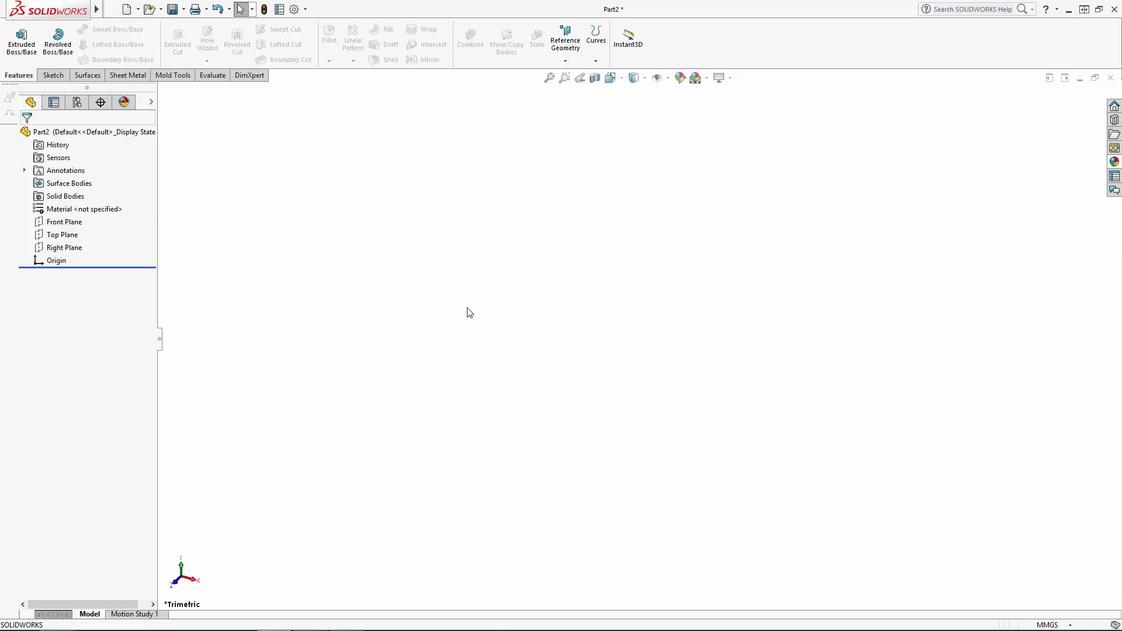
pyautogui.click(64, 222)
pyautogui.click(94, 202)
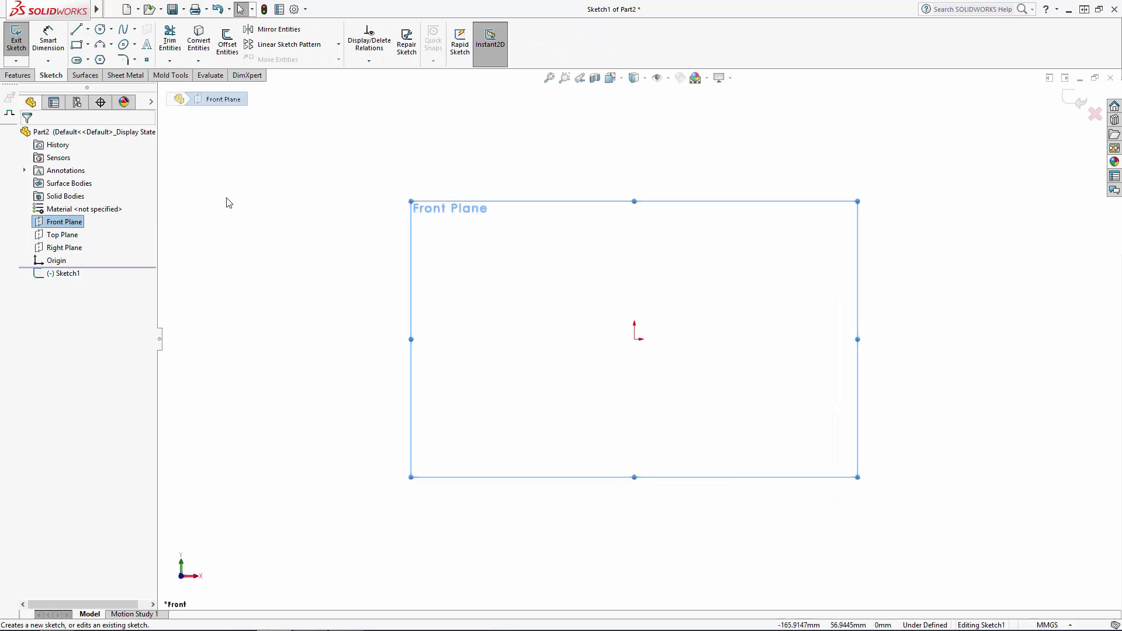
# Sketch a circle centred on the origin and dimension its diameter to 40 mm.
pyautogui.click(101, 29)
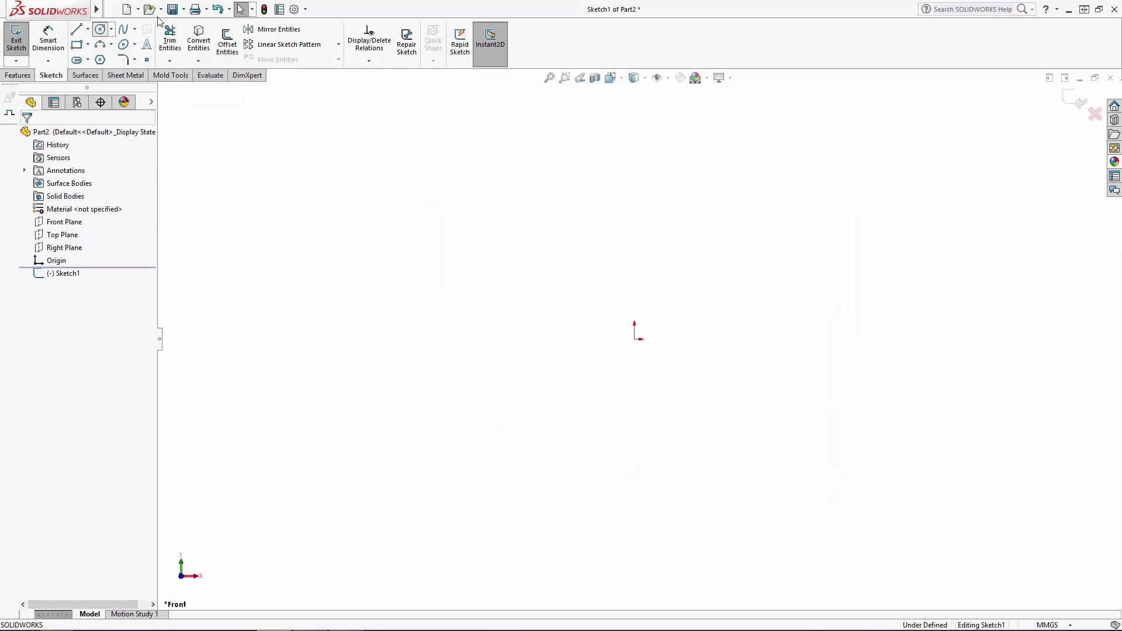
pyautogui.click(634, 339)
pyautogui.click(637, 279)
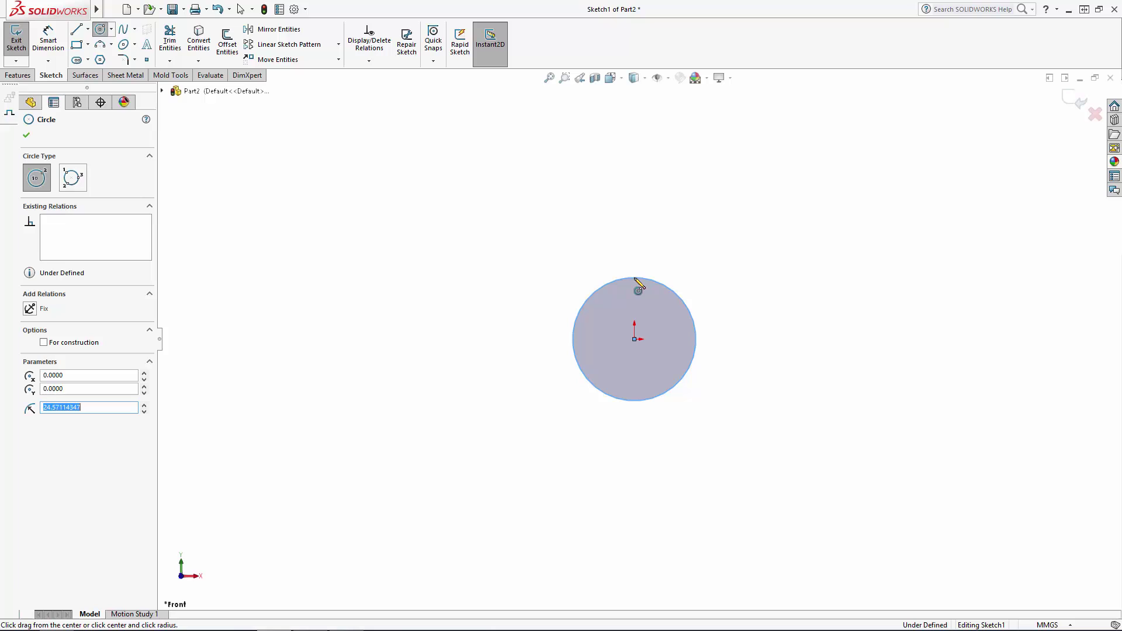
pyautogui.click(48, 41)
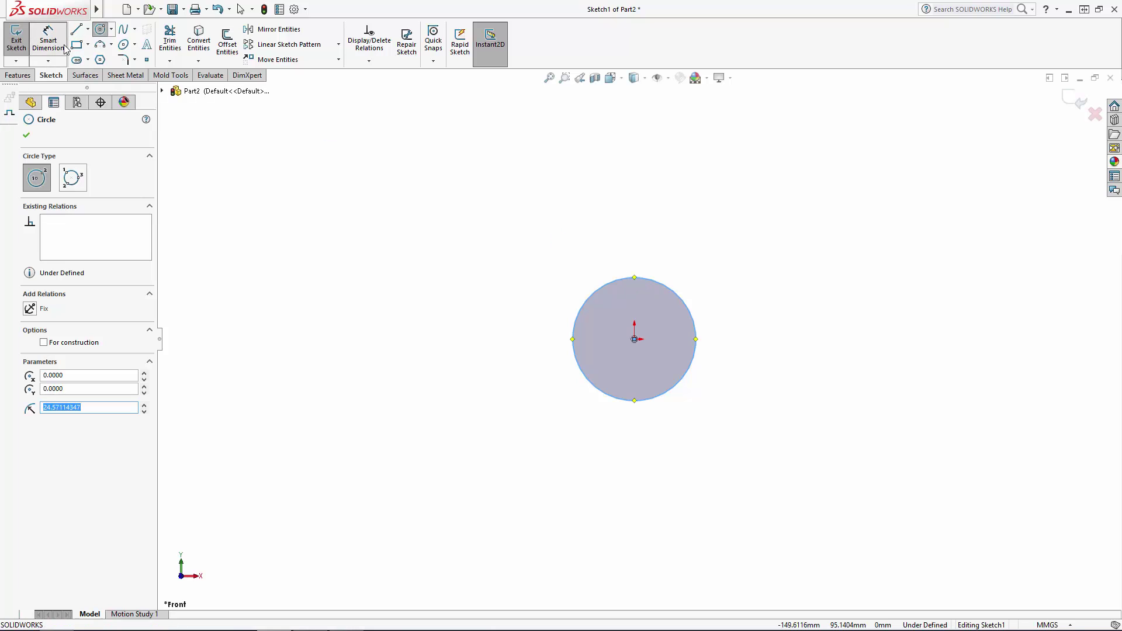
pyautogui.click(573, 342)
pyautogui.click(542, 333)
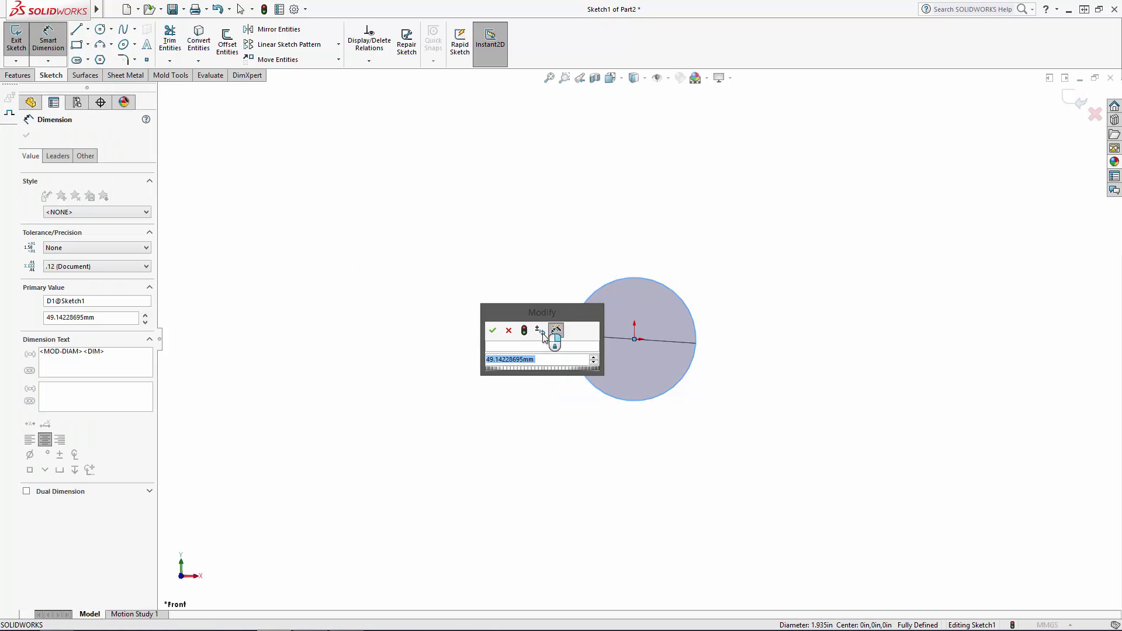
pyautogui.write('40')
pyautogui.press('Return')
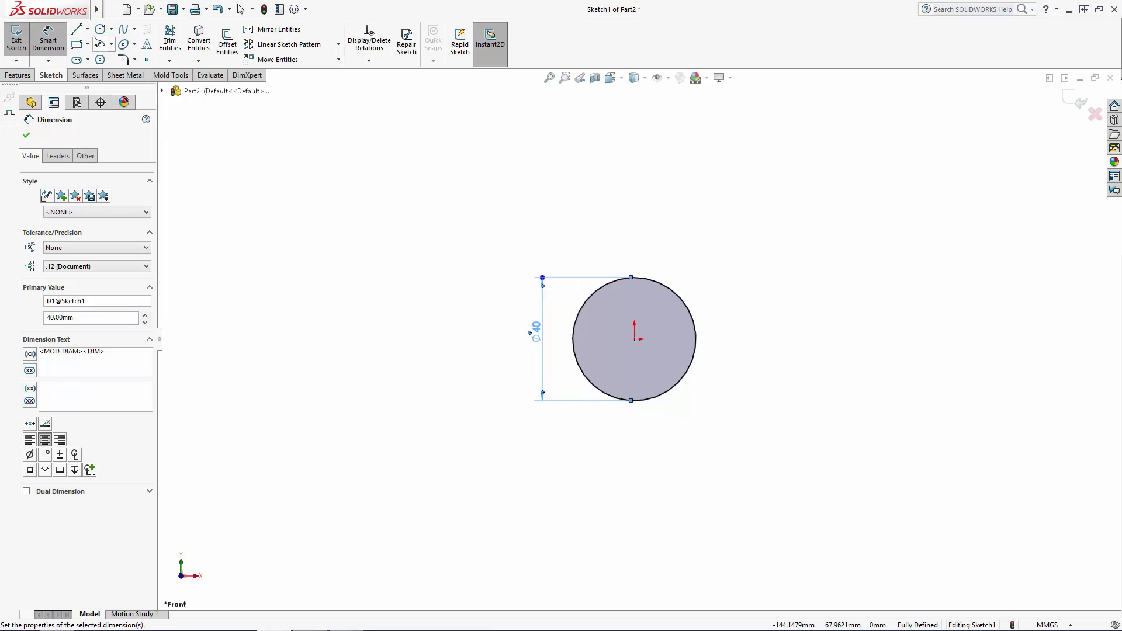
# Draw a vertical diameter line through the circle, trim away the arc on its right side and exit the sketch.
pyautogui.press('l')
pyautogui.click(632, 401)
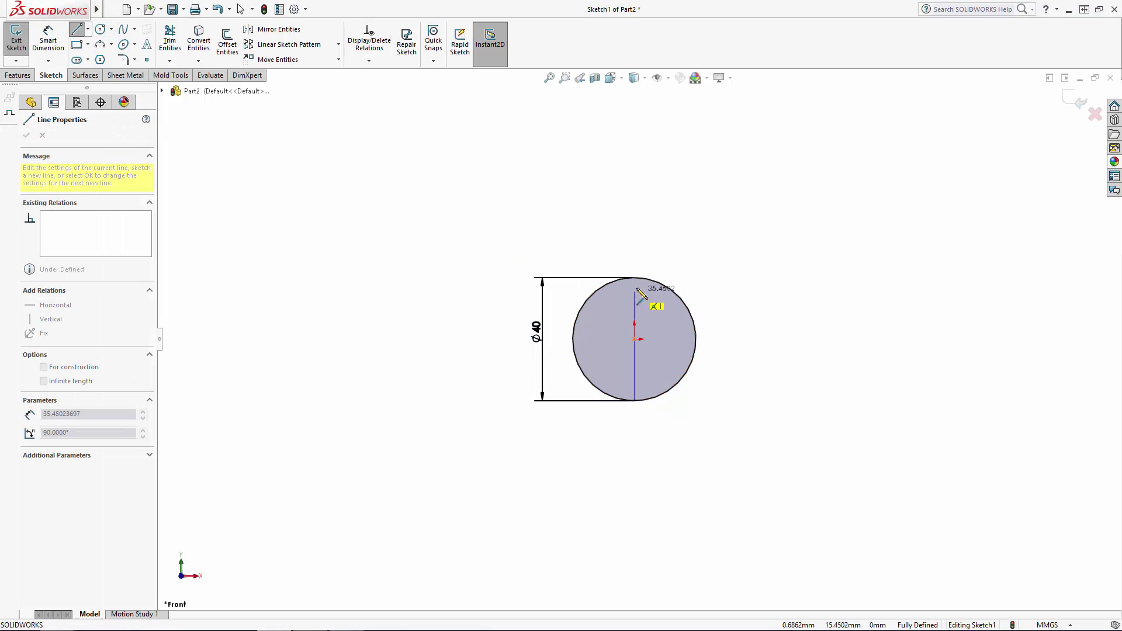
pyautogui.click(635, 279)
pyautogui.press('Escape')
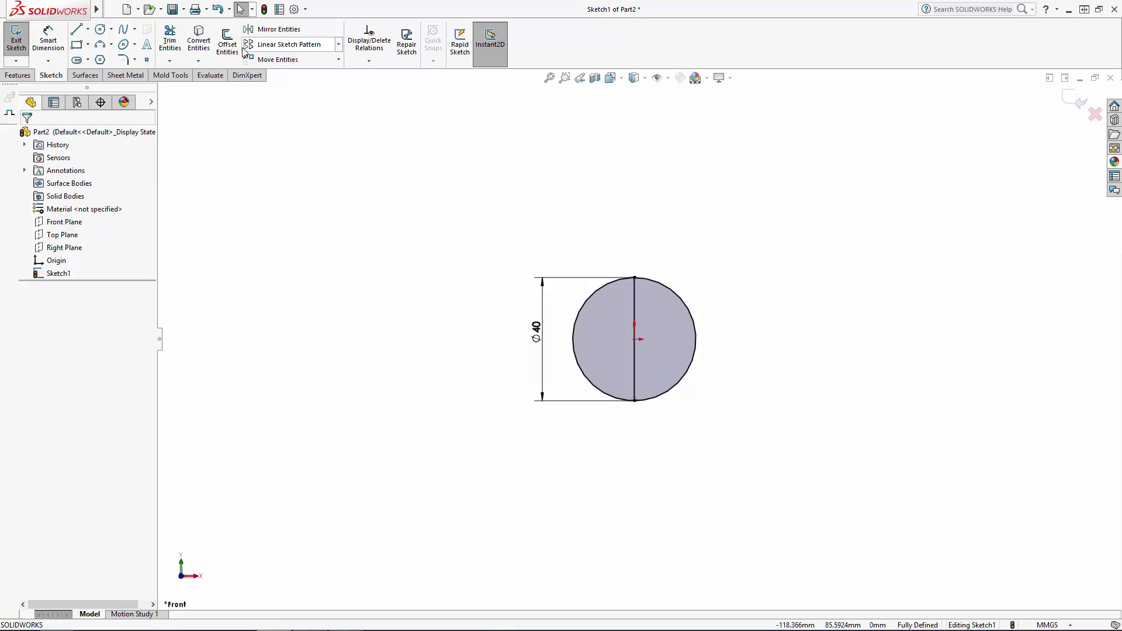
pyautogui.click(170, 40)
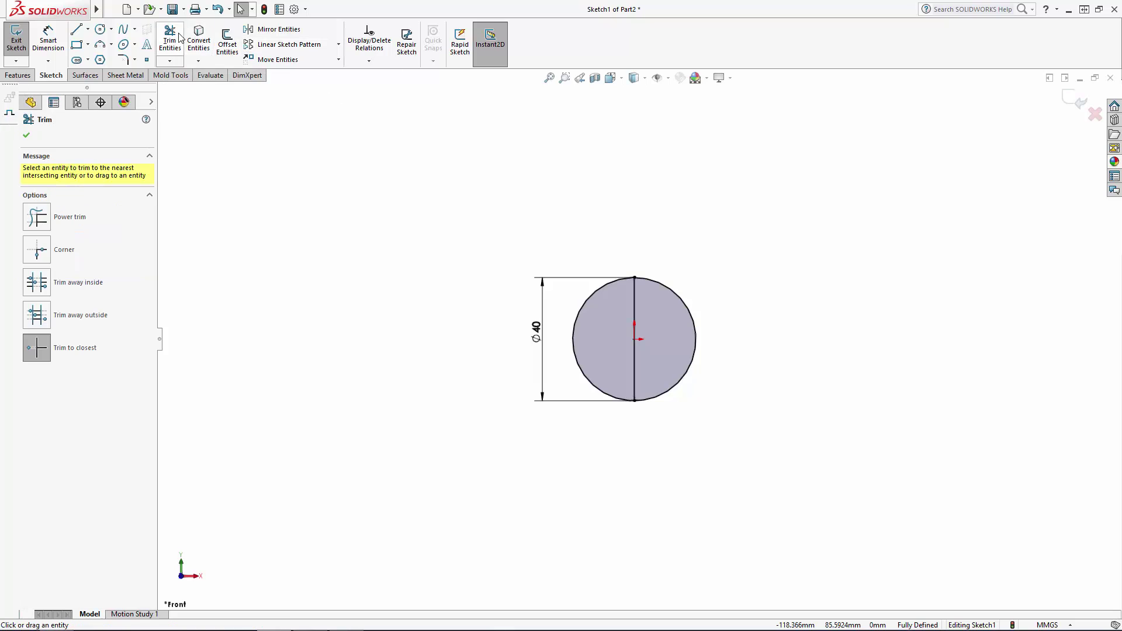
pyautogui.click(675, 294)
pyautogui.click(1086, 105)
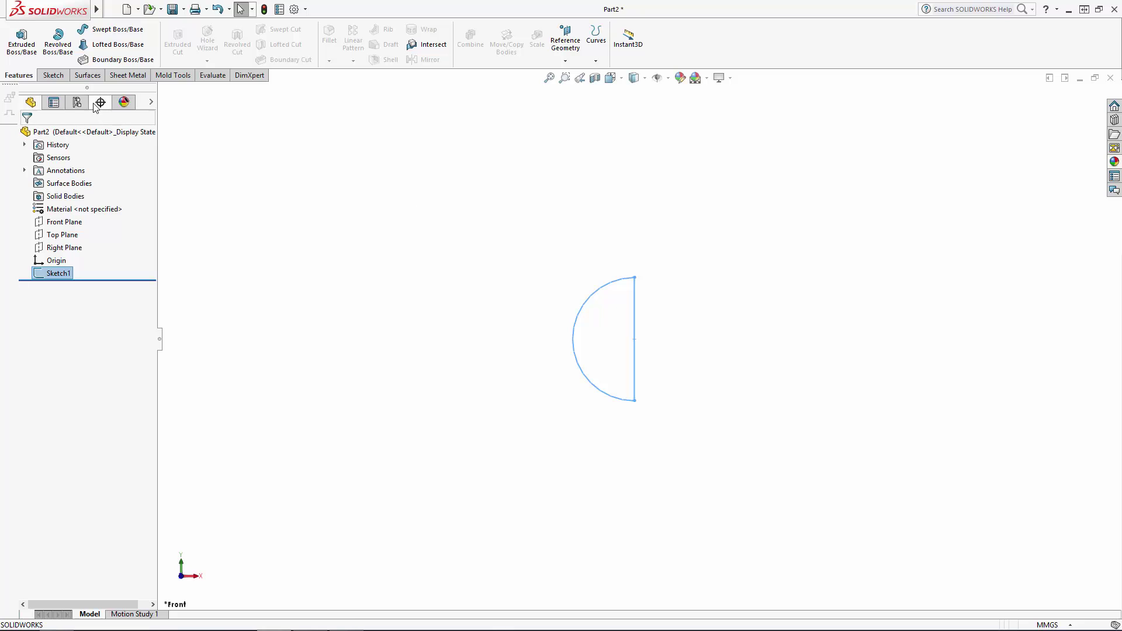
# Revolve the semicircle around its straight line by 180 degrees, using Mid Plane, to form a solid hemisphere.
pyautogui.click(59, 41)
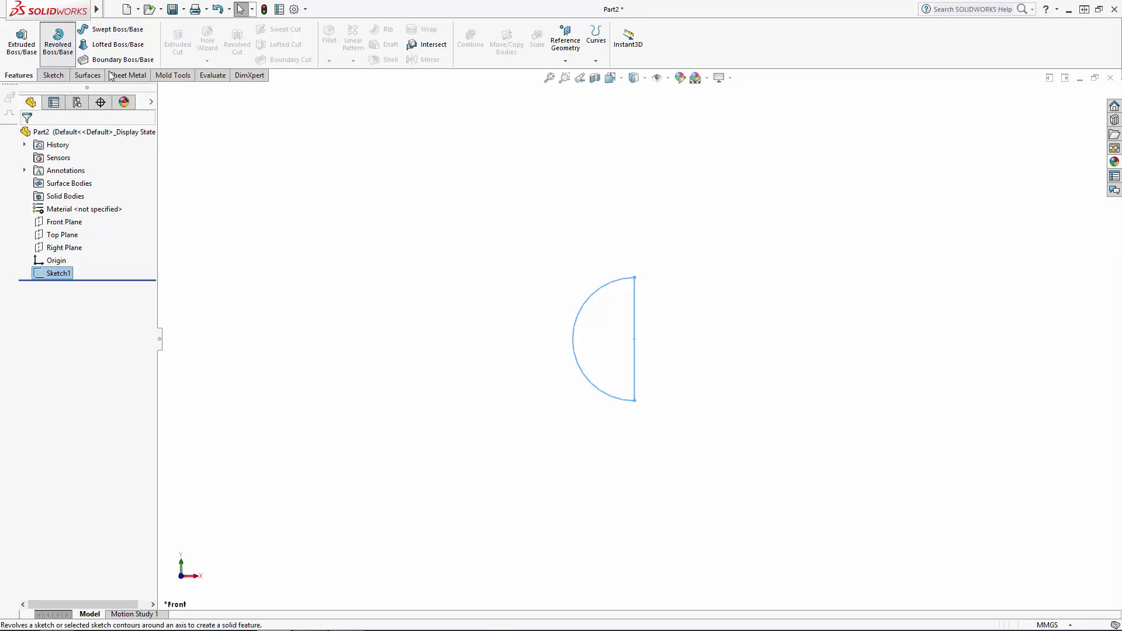
pyautogui.click(749, 249)
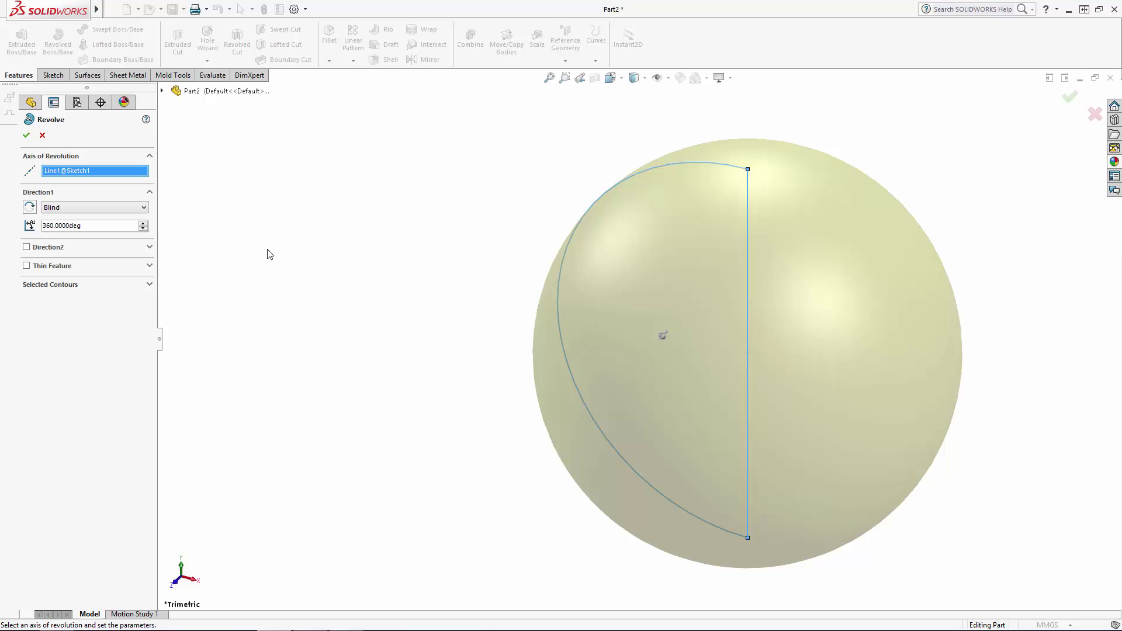
pyautogui.click(83, 213)
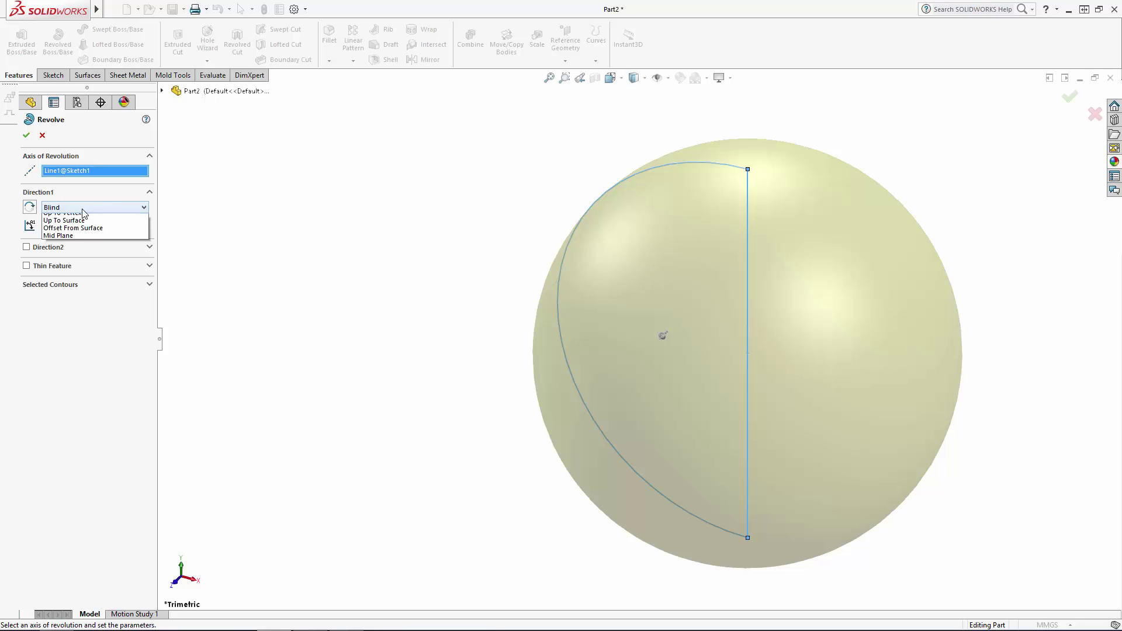
pyautogui.click(82, 210)
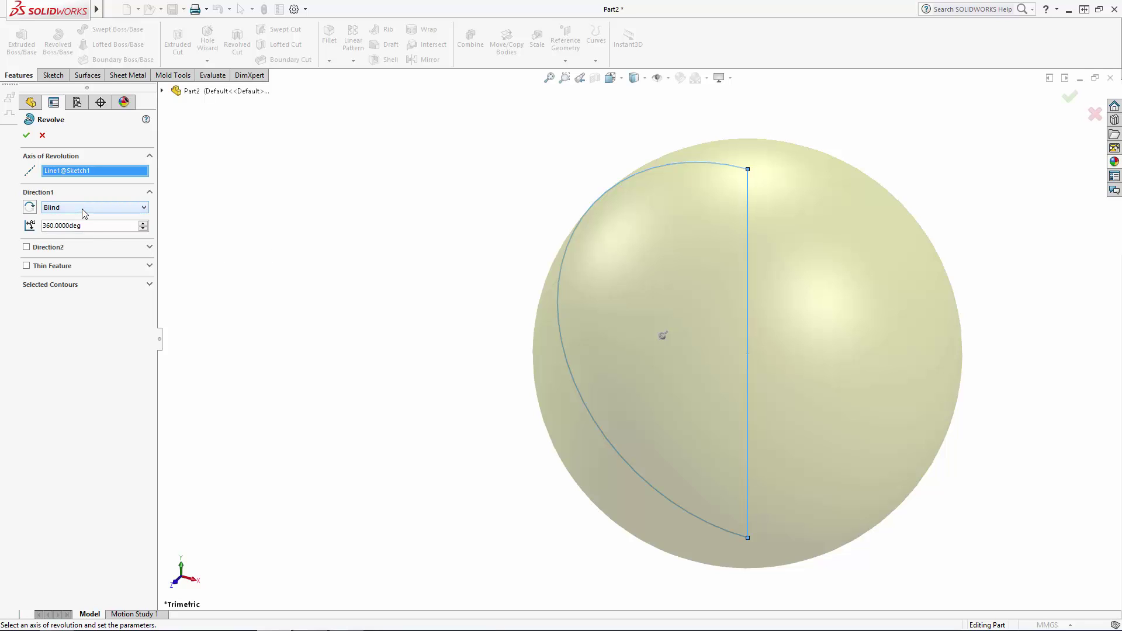
pyautogui.write('180')
pyautogui.press('Return')
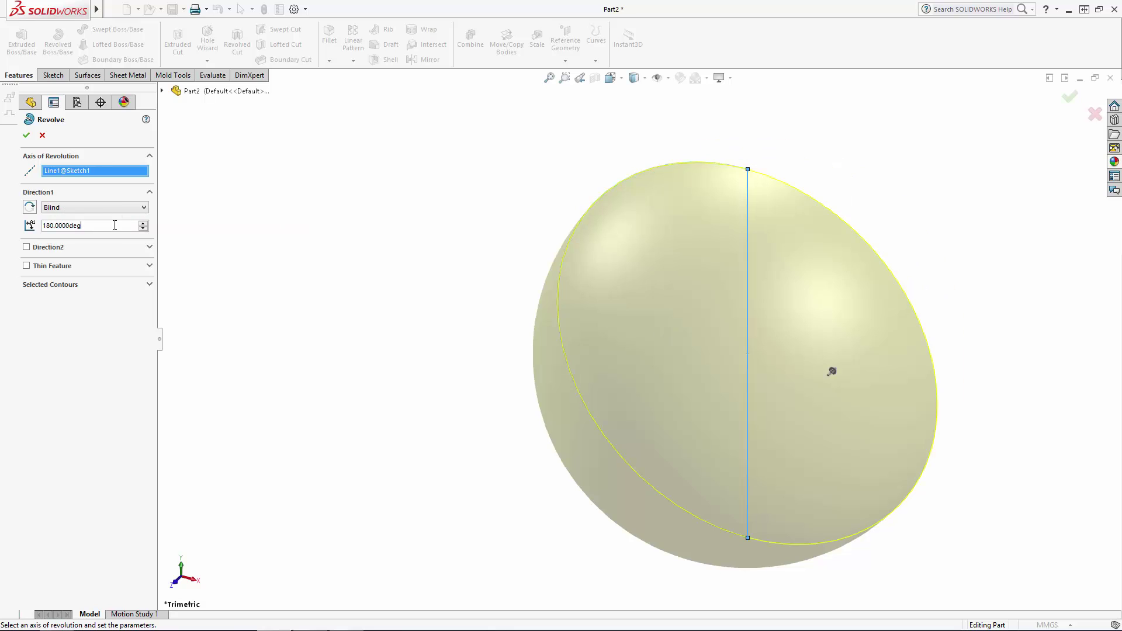
pyautogui.click(91, 208)
pyautogui.click(80, 250)
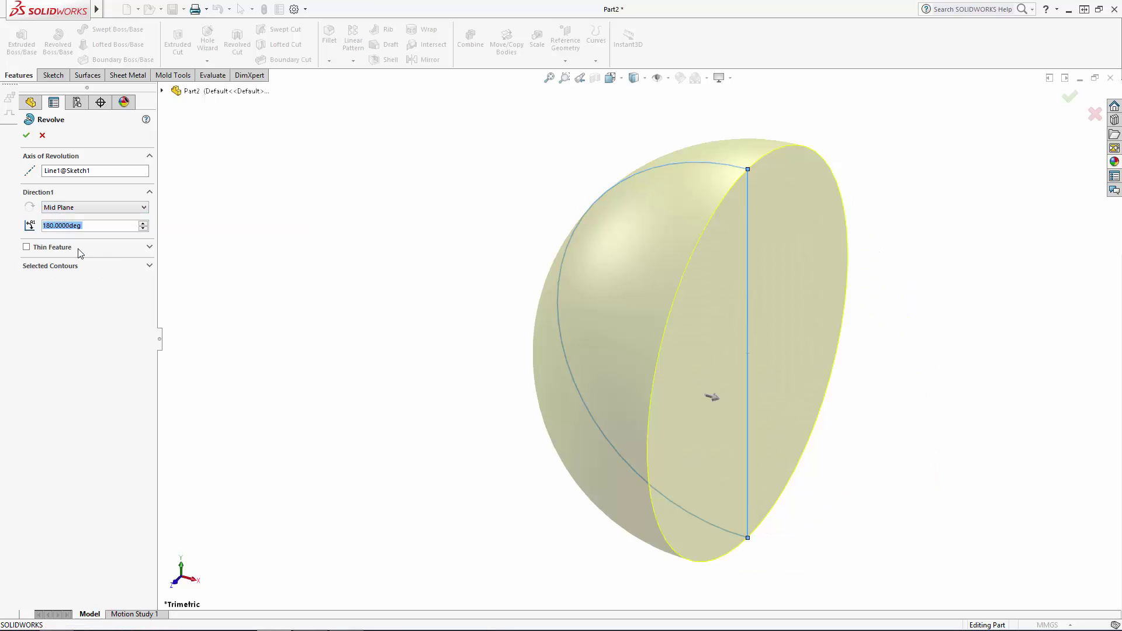
pyautogui.click(26, 135)
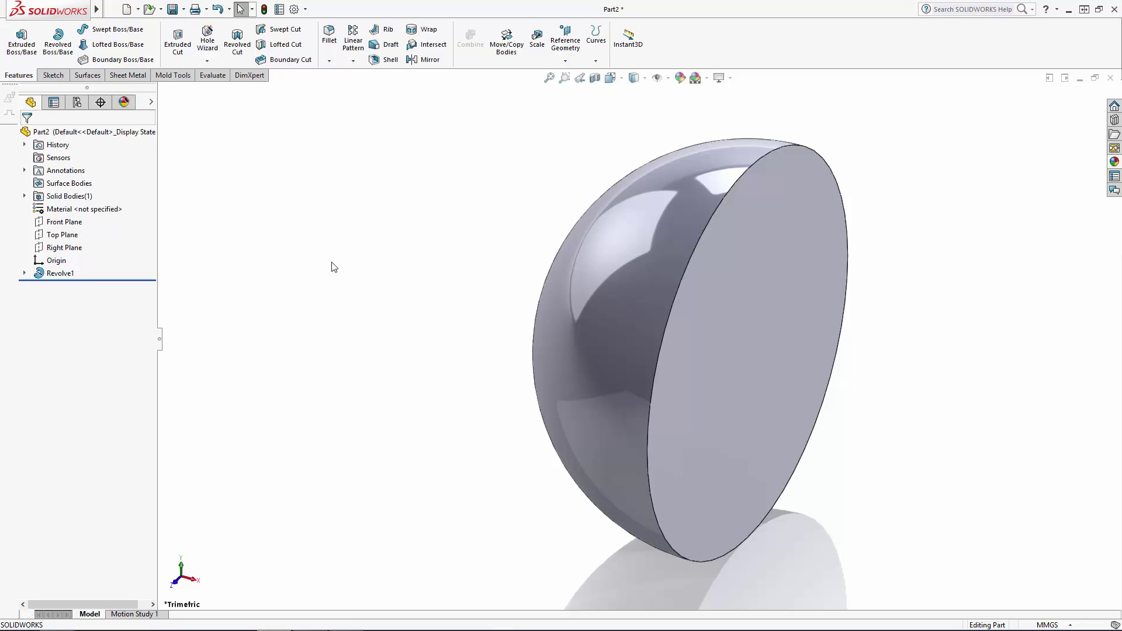
# On a new Front Plane sketch, draw a two-point spline from the hemisphere's leftmost edge just above the origin to its outline near the top.
pyautogui.click(65, 221)
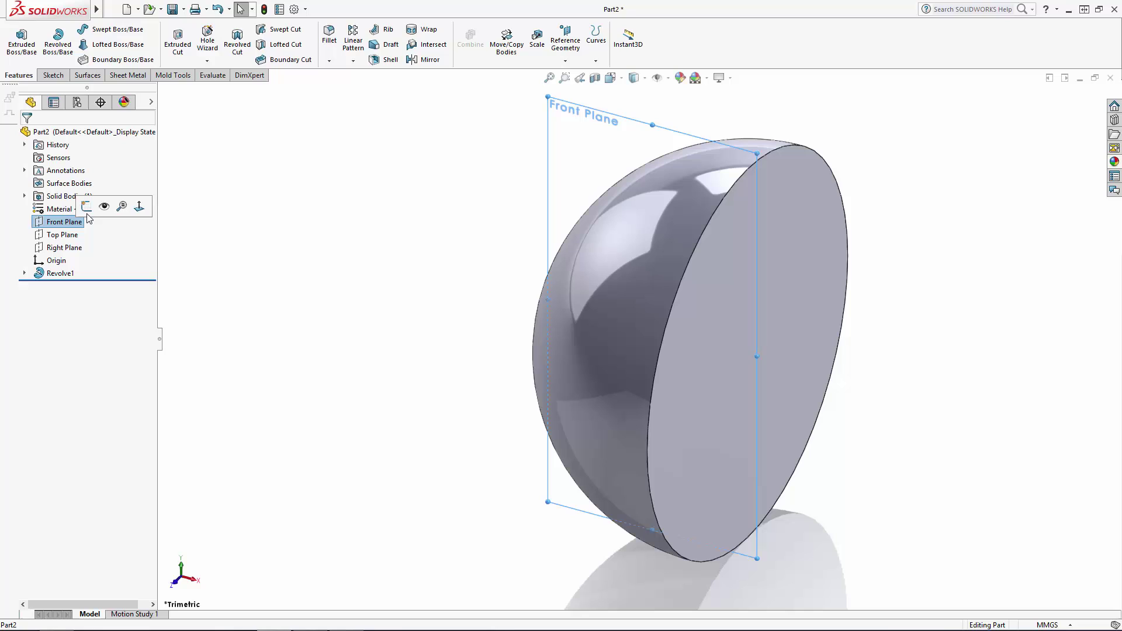
pyautogui.click(108, 206)
pyautogui.click(615, 81)
pyautogui.click(676, 146)
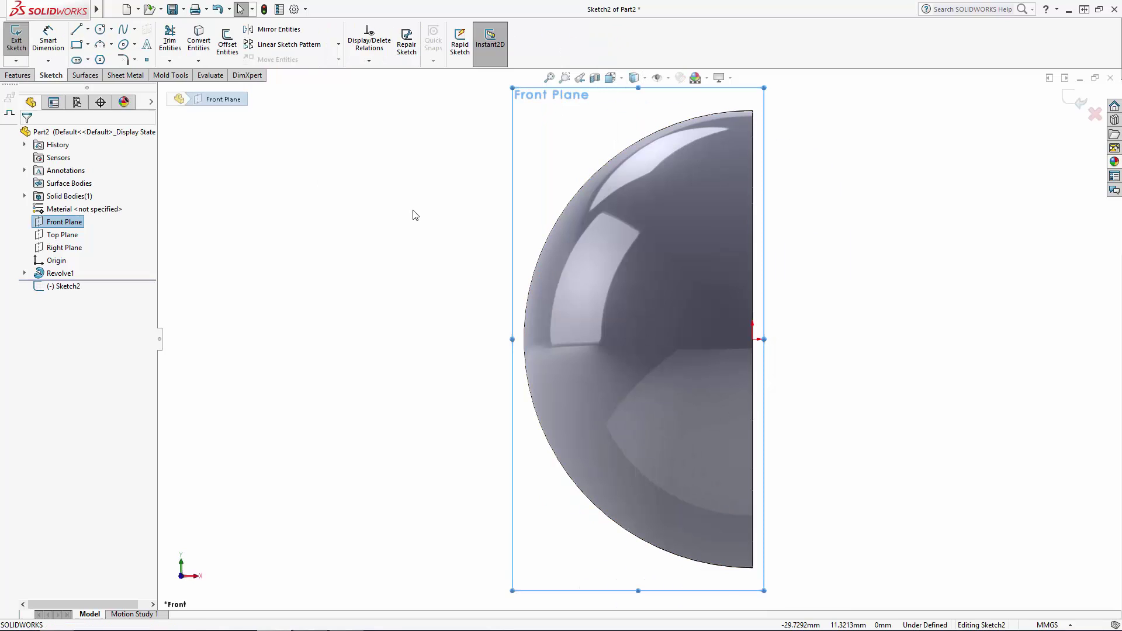
pyautogui.click(411, 213)
pyautogui.click(123, 28)
pyautogui.click(124, 29)
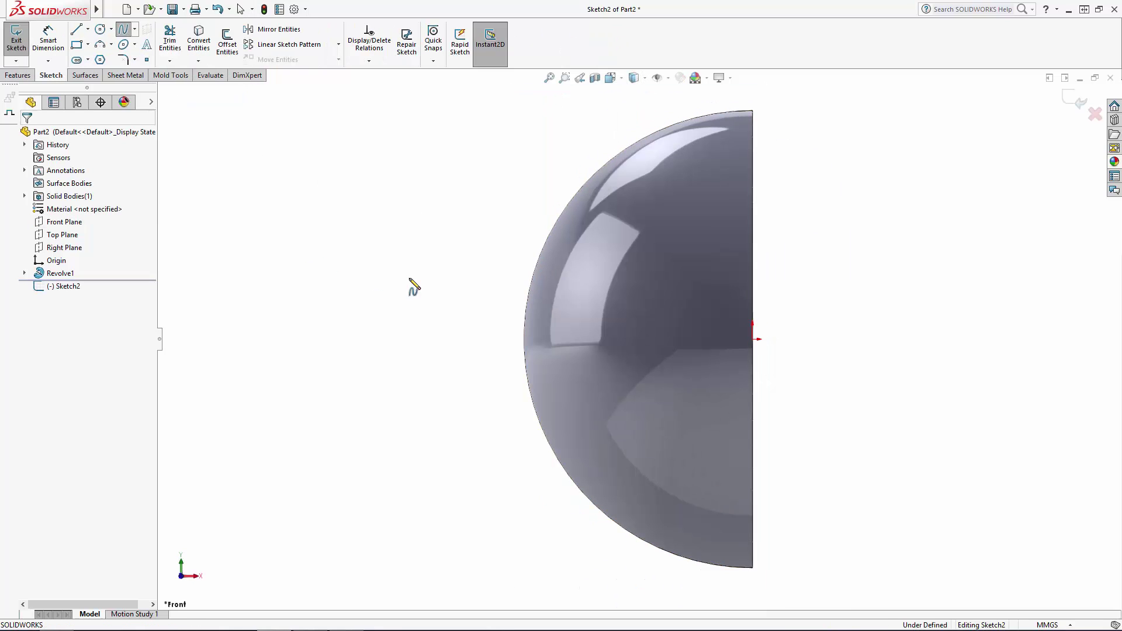
pyautogui.click(524, 329)
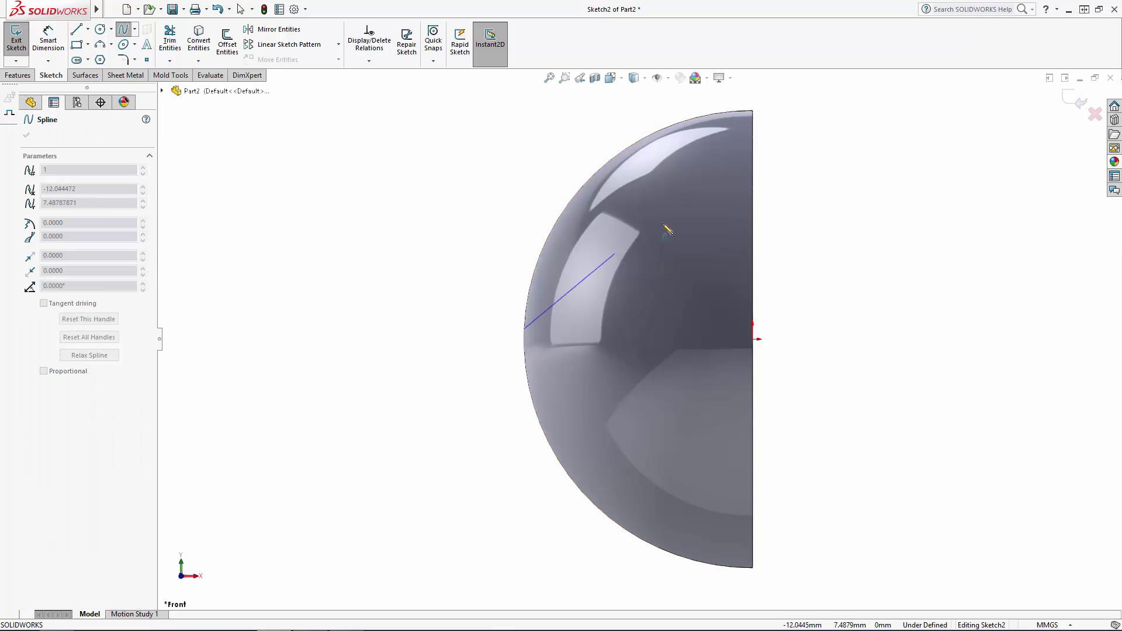
pyautogui.doubleClick(719, 112)
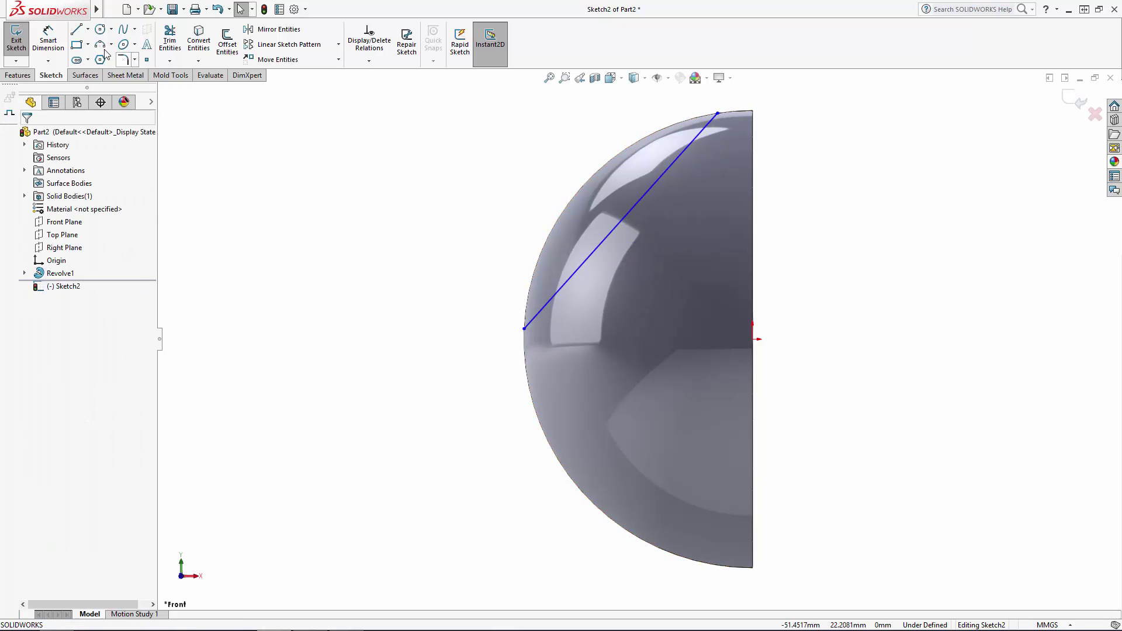
# Dimension the spline's lower-left endpoint 0.7 mm vertically above the origin.
pyautogui.click(48, 39)
pyautogui.click(525, 329)
pyautogui.click(753, 339)
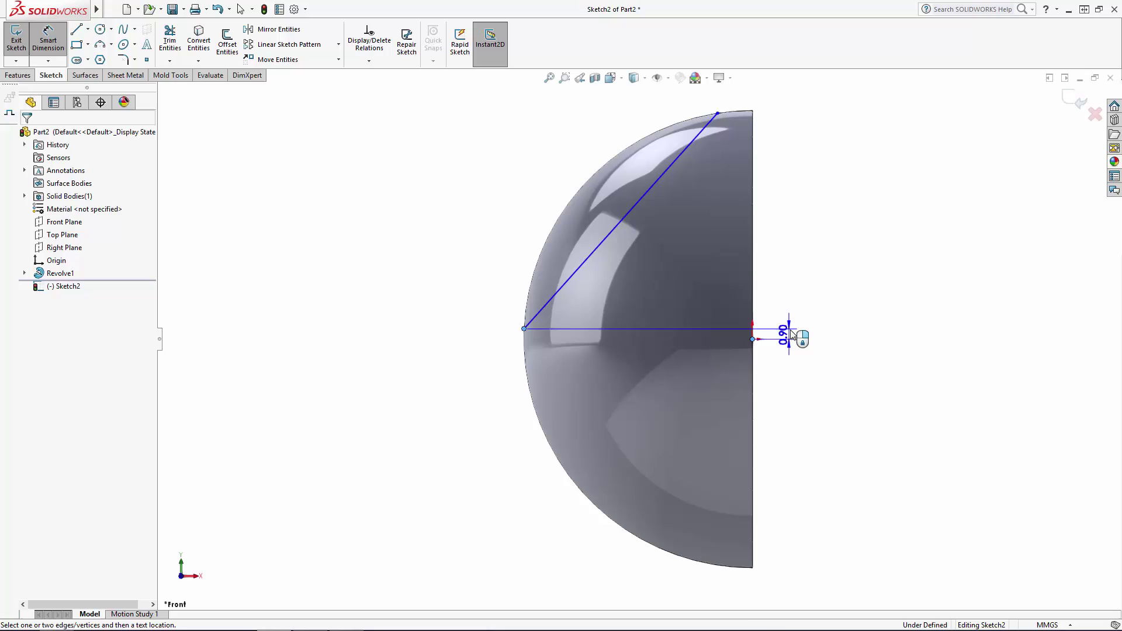
pyautogui.click(860, 346)
pyautogui.write('0.7')
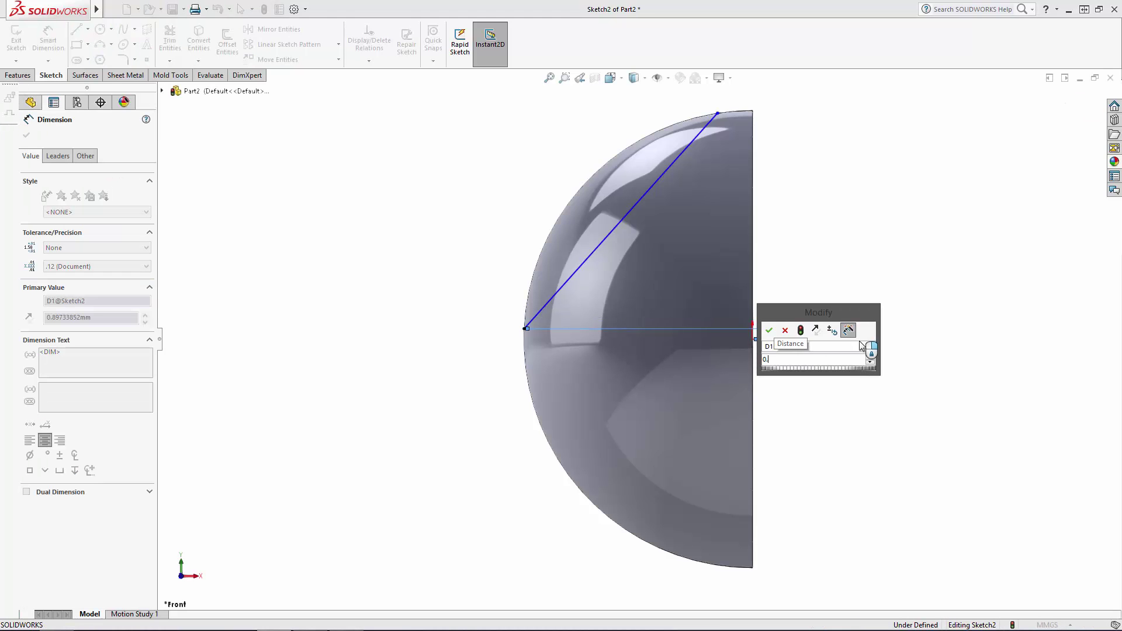
pyautogui.press('Return')
pyautogui.press('Escape')
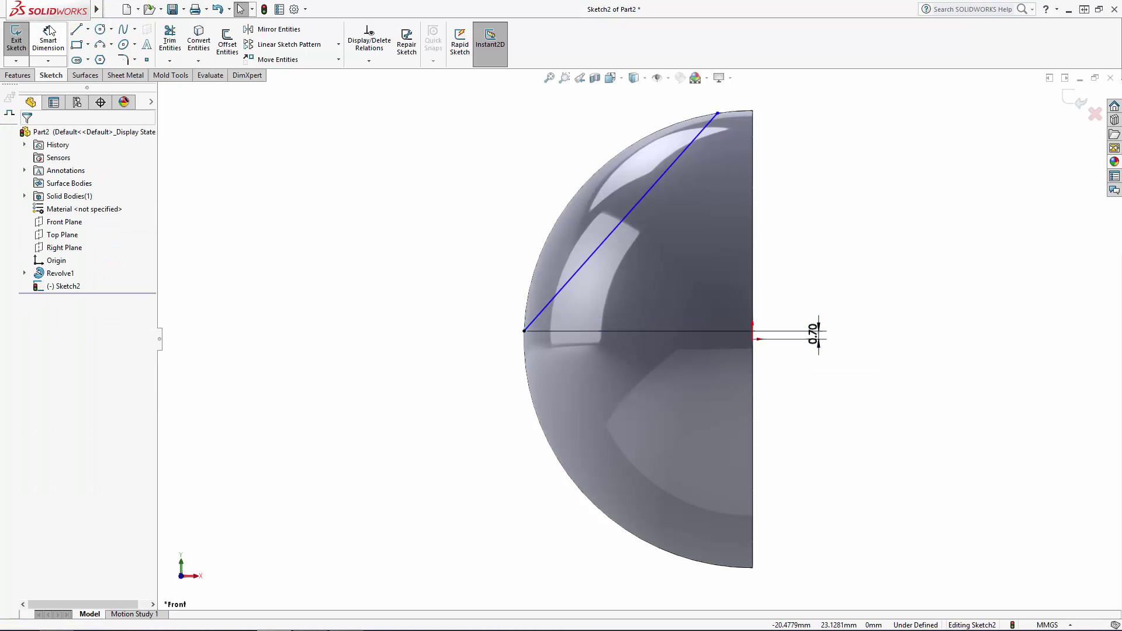
# Dimension the spline's upper endpoint 2.125 mm horizontally from the hemisphere's vertical flat edge.
pyautogui.click(49, 30)
pyautogui.click(753, 120)
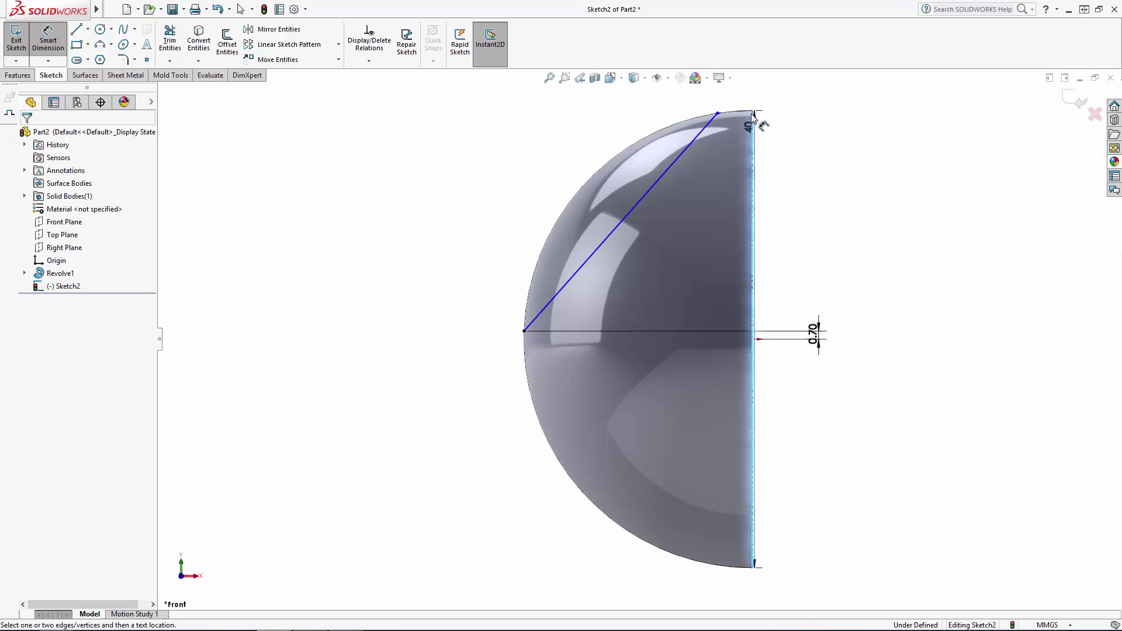
pyautogui.click(718, 113)
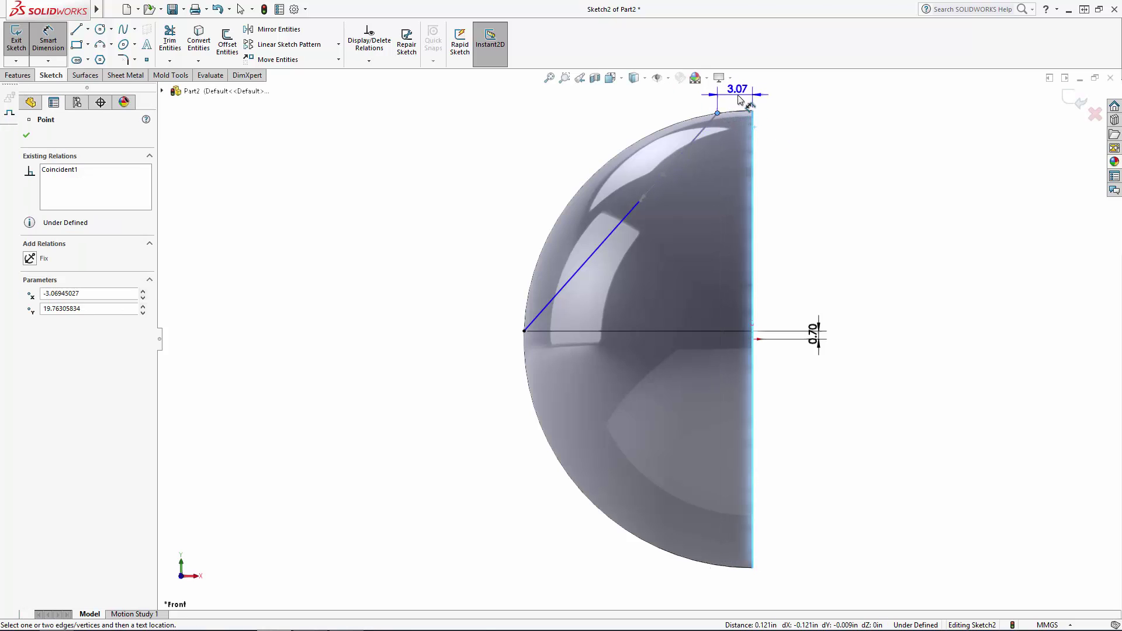
pyautogui.click(739, 101)
pyautogui.write('2.125')
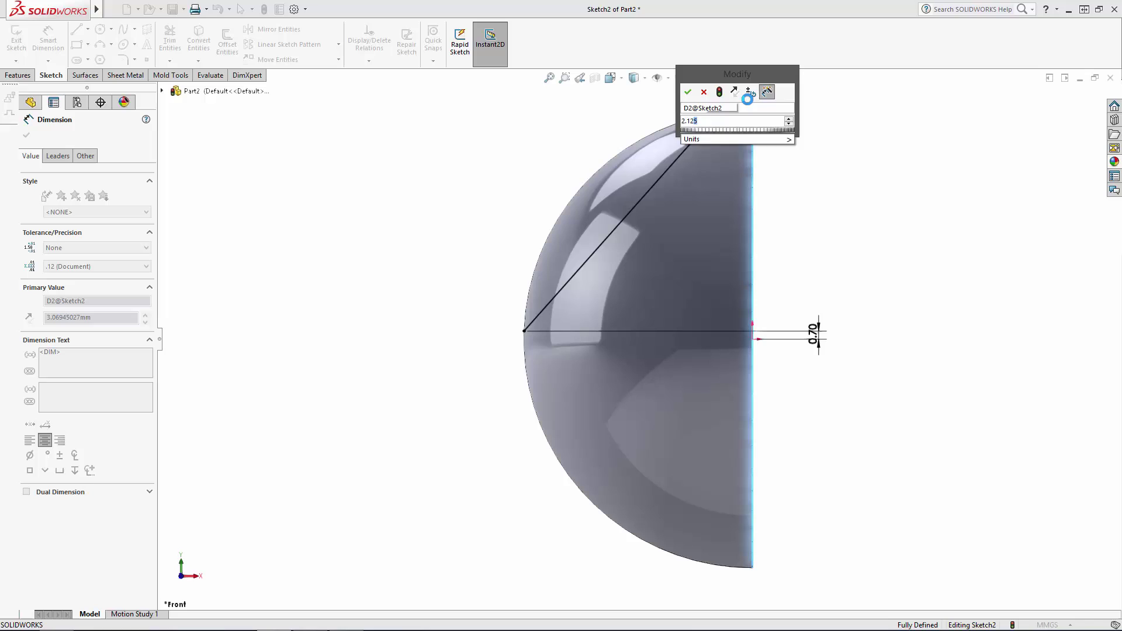
pyautogui.press('Return')
pyautogui.press('Escape')
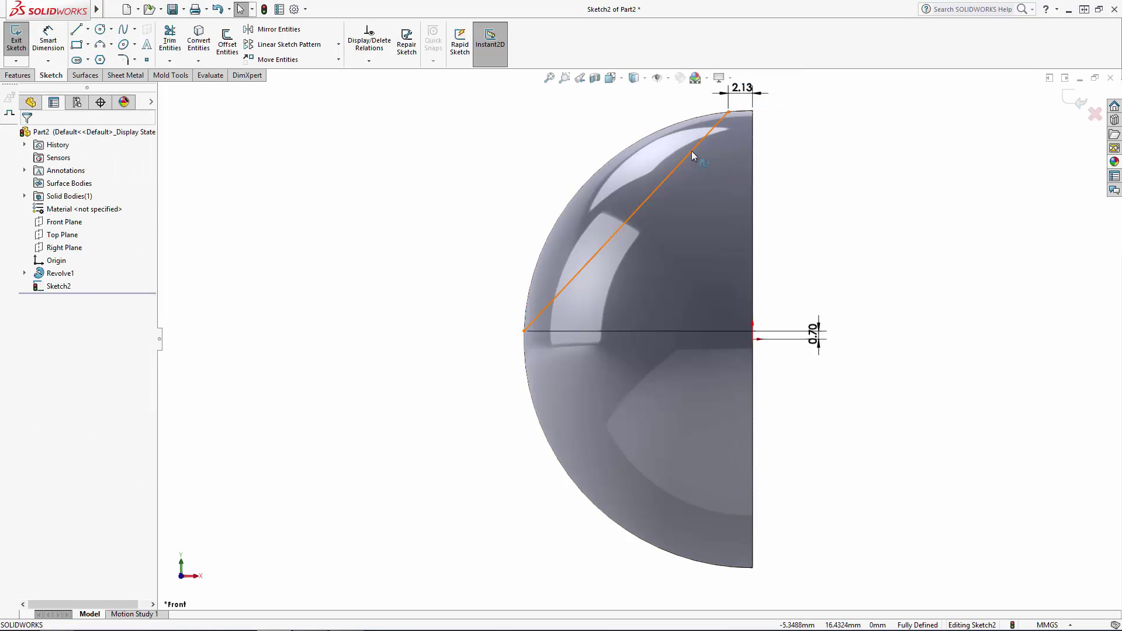
# Bend the spline inward toward the origin with its two end handles and make the lower-left tangent handle horizontal.
pyautogui.click(692, 150)
pyautogui.moveTo(584, 270); pyautogui.dragTo(641, 320)
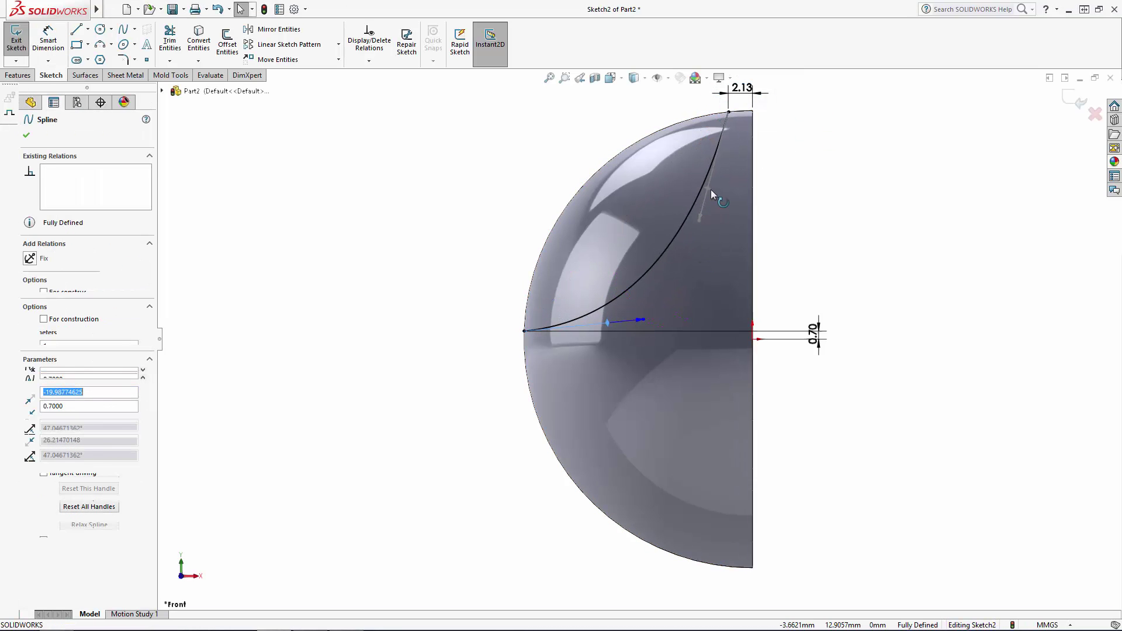
pyautogui.moveTo(711, 193); pyautogui.dragTo(747, 205)
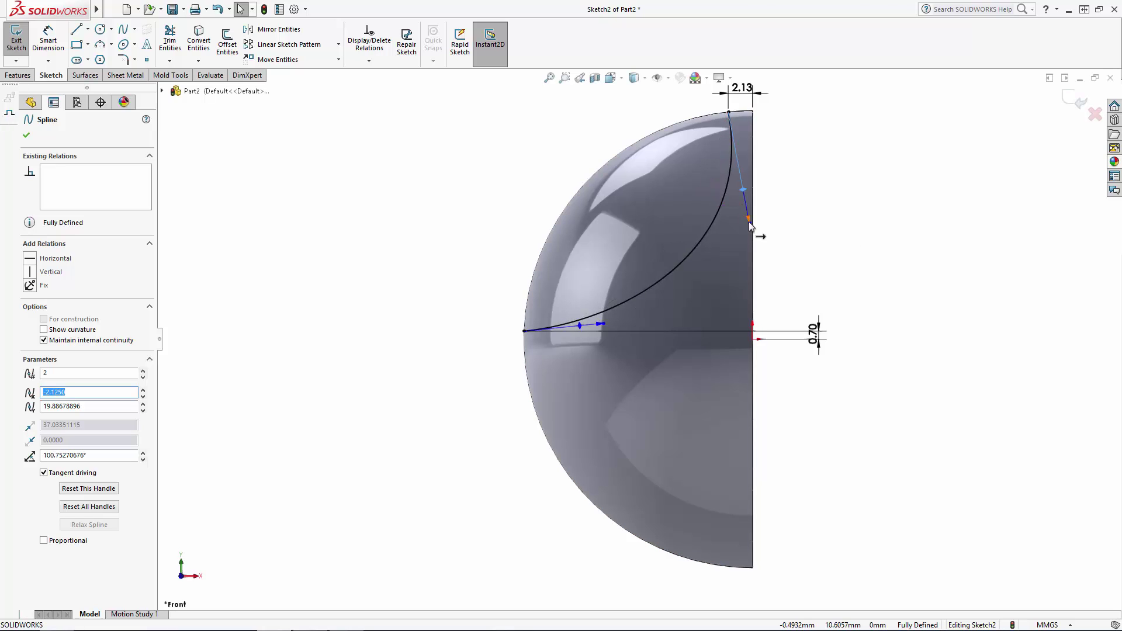
pyautogui.moveTo(749, 222); pyautogui.dragTo(757, 258)
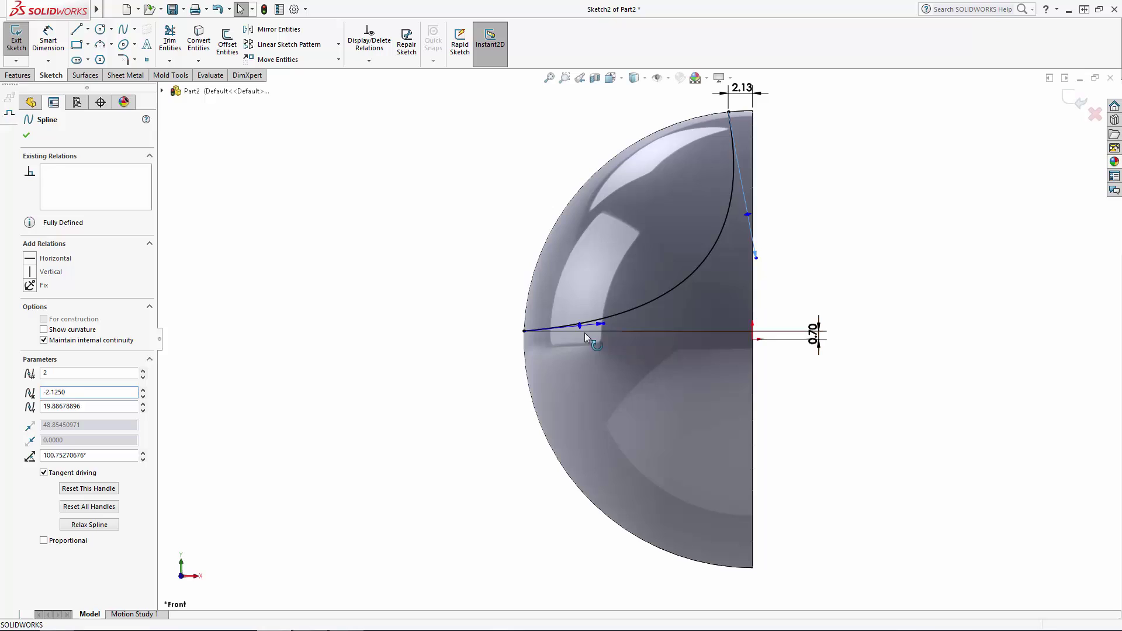
pyautogui.moveTo(602, 324)
pyautogui.mouseDown()
pyautogui.moveTo(602, 334)
pyautogui.moveTo(585, 334)
pyautogui.mouseUp()
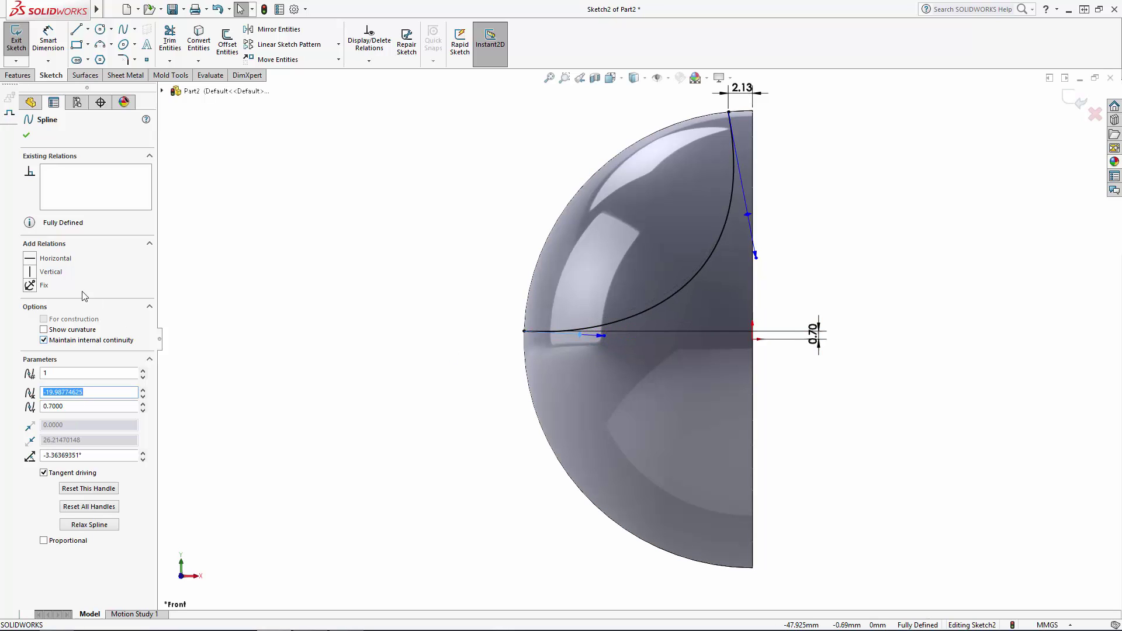
pyautogui.click(34, 259)
pyautogui.press('Escape')
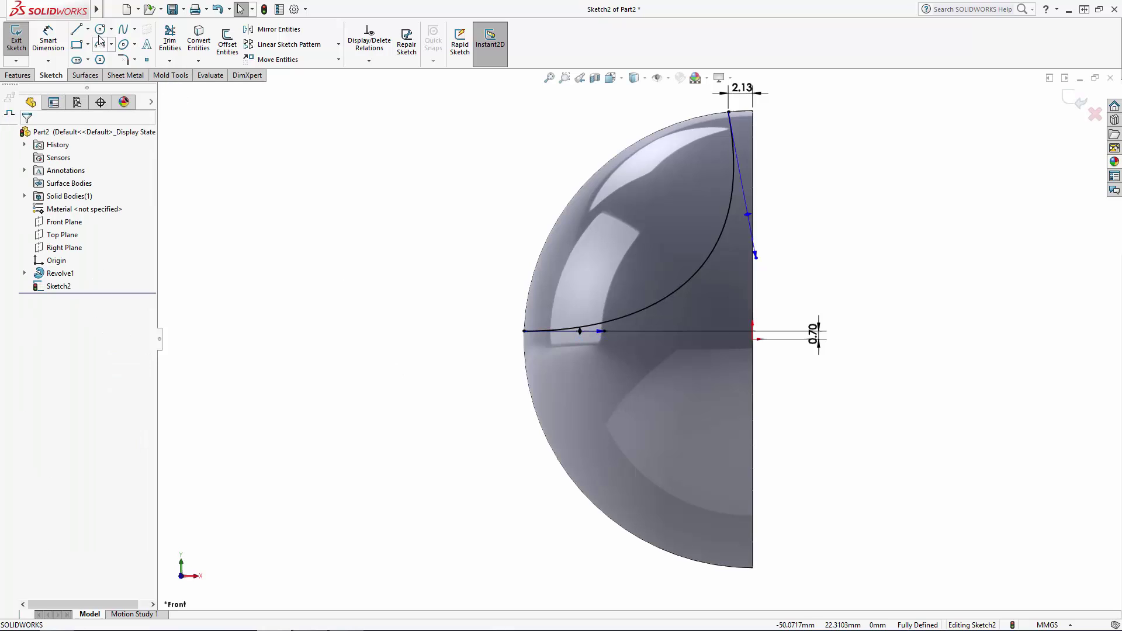
# Draw a vertical construction line beside the hemisphere's flat edge, running from above its top to below its bottom.
pyautogui.click(76, 29)
pyautogui.click(739, 98)
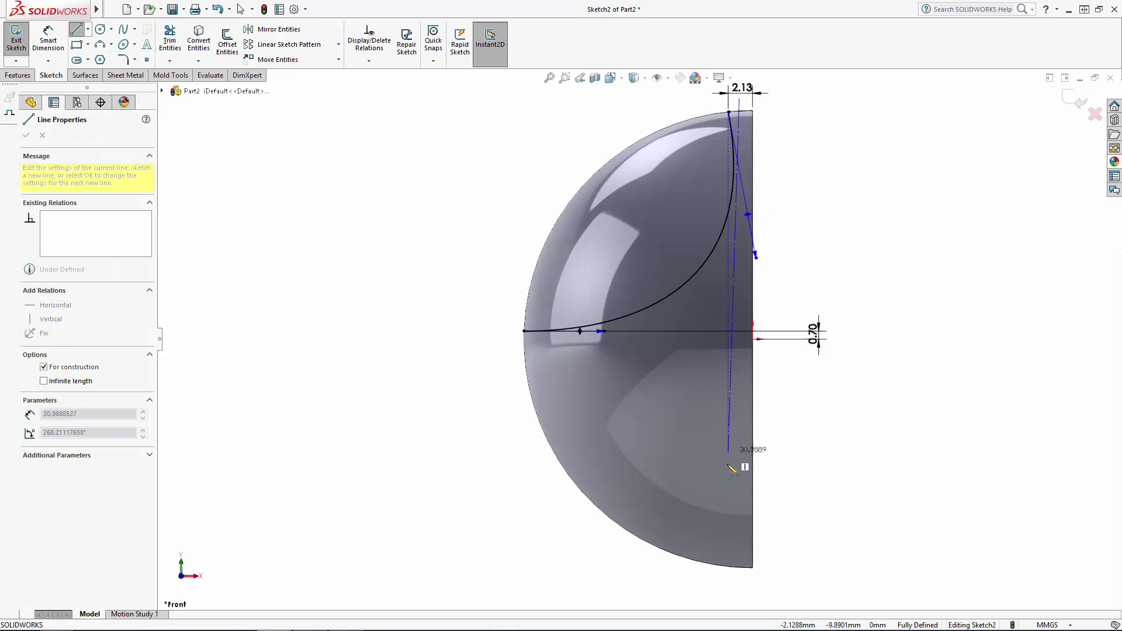
pyautogui.click(739, 596)
pyautogui.press('Escape')
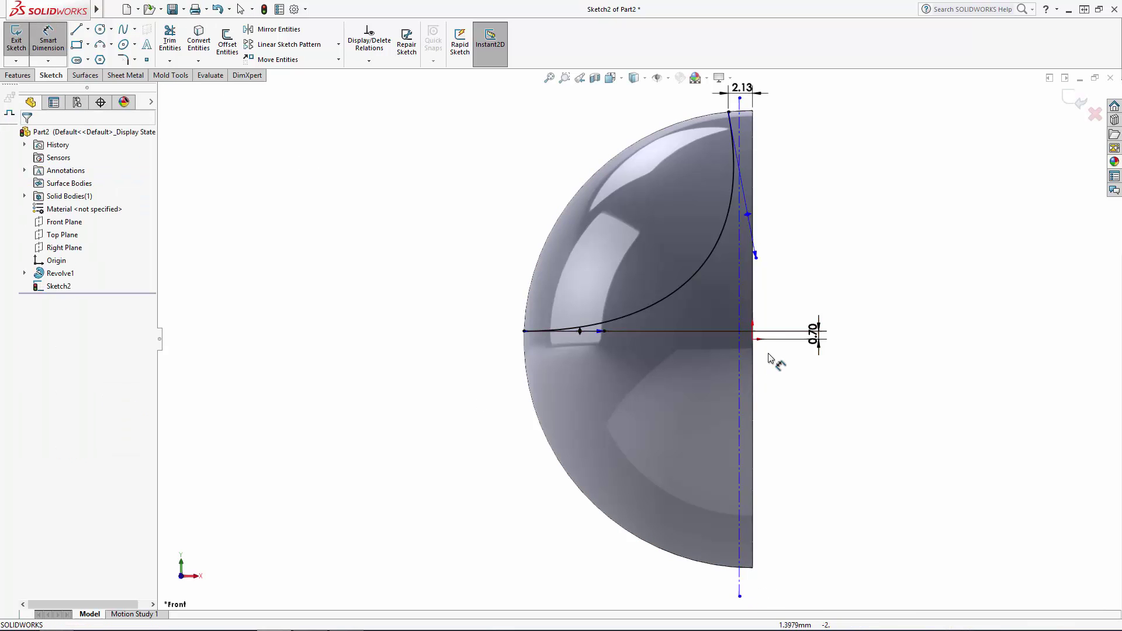
# Dimension the construction line 0.7 mm from the hemisphere's vertical flat edge.
pyautogui.click(739, 368)
pyautogui.click(753, 376)
pyautogui.click(810, 393)
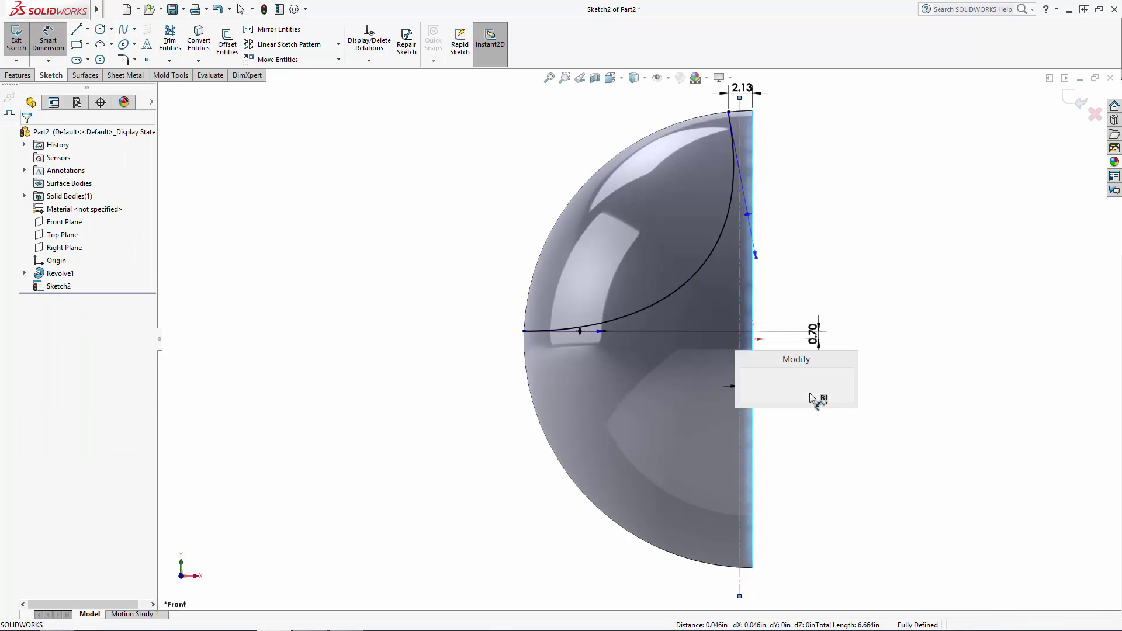
pyautogui.press('Return')
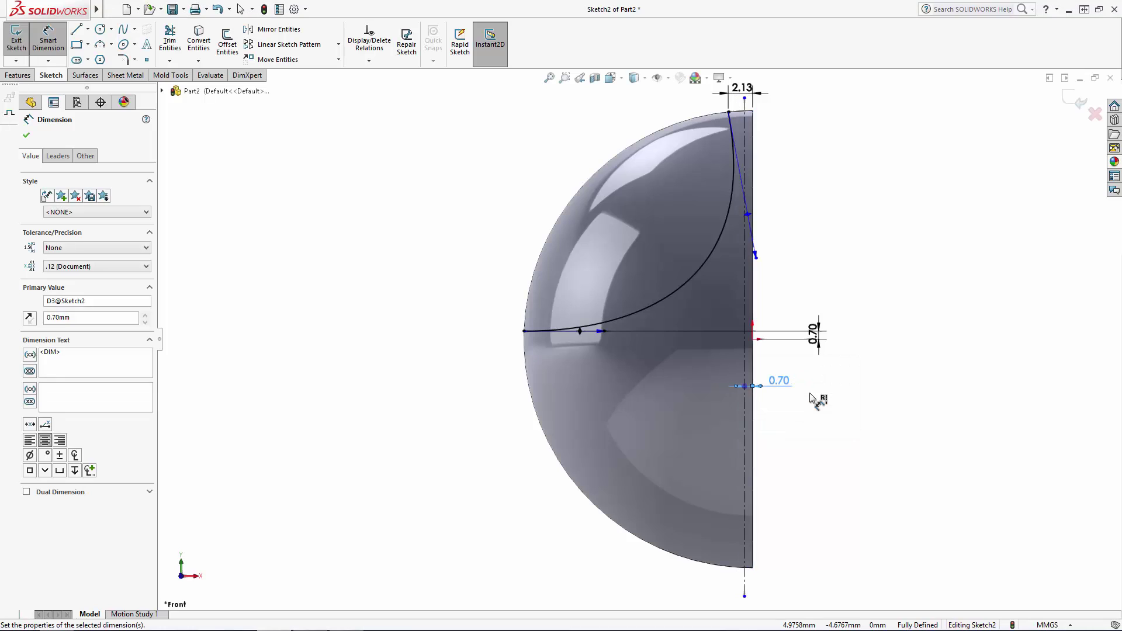
pyautogui.press('Escape')
# Make the spline tangent to the vertical construction line.
pyautogui.click(745, 139)
pyautogui.keyDown('ctrl'); pyautogui.click(732, 204); pyautogui.keyUp('ctrl')
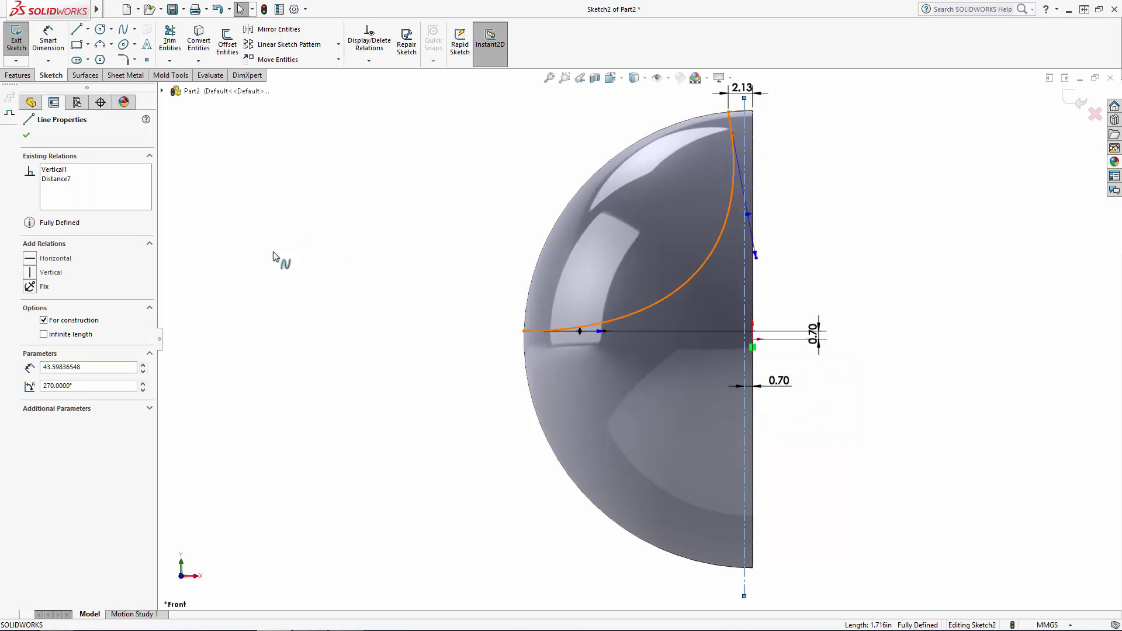
pyautogui.click(30, 338)
pyautogui.click(446, 363)
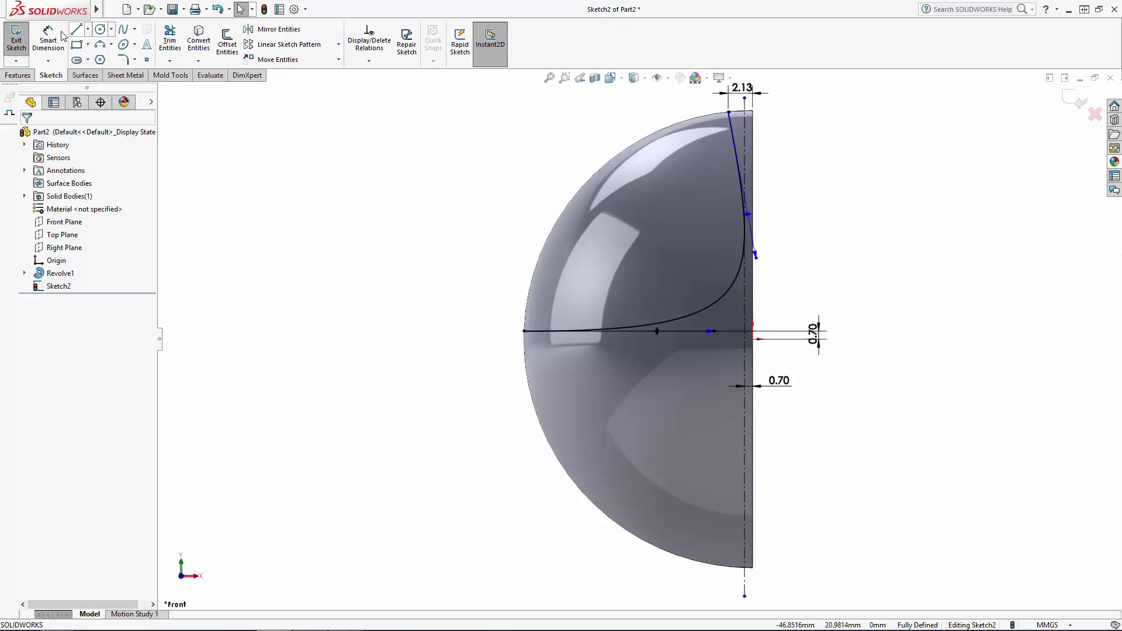
# Adjust the spline's upper tangent handle and dimension its angle to the hemisphere's flat edge as 20°.
pyautogui.scroll(-1, 761, 211)
pyautogui.keyDown('ctrl'); pyautogui.moveTo(761, 211); pyautogui.dragTo(641, 284, button='middle'); pyautogui.keyUp('ctrl')
pyautogui.moveTo(643, 288); pyautogui.dragTo(654, 324)
pyautogui.click(650, 311)
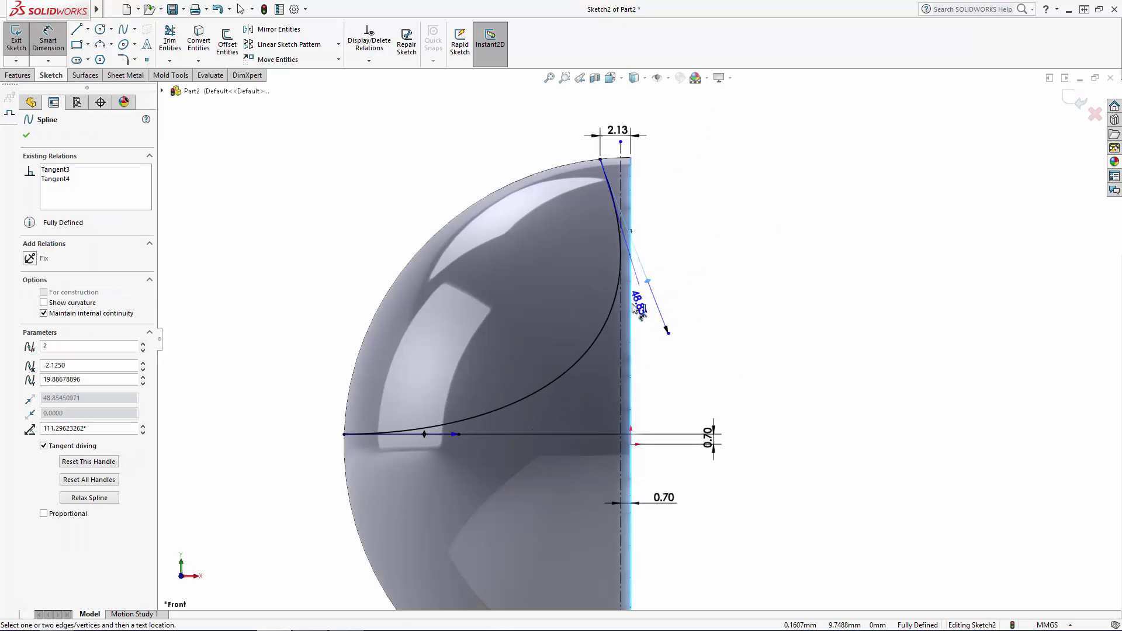
pyautogui.click(662, 328)
pyautogui.write('20')
pyautogui.press('Return')
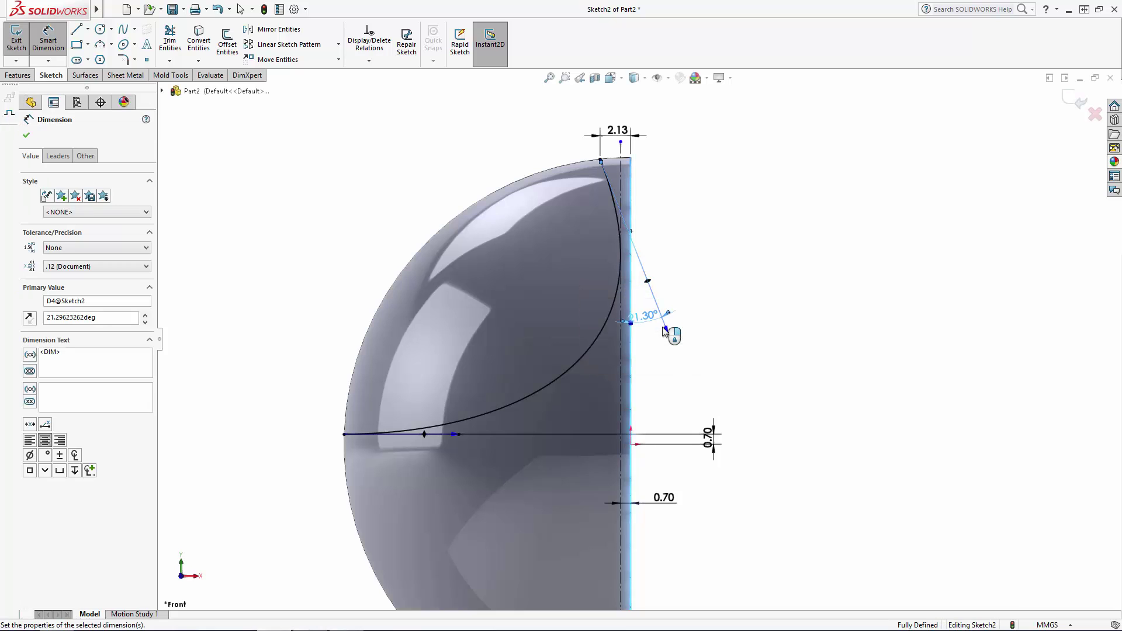
# Dimension the upper tangent handle's weight as 45 mm and finish the Front Plane sketch.
pyautogui.click(792, 305)
pyautogui.press('Return')
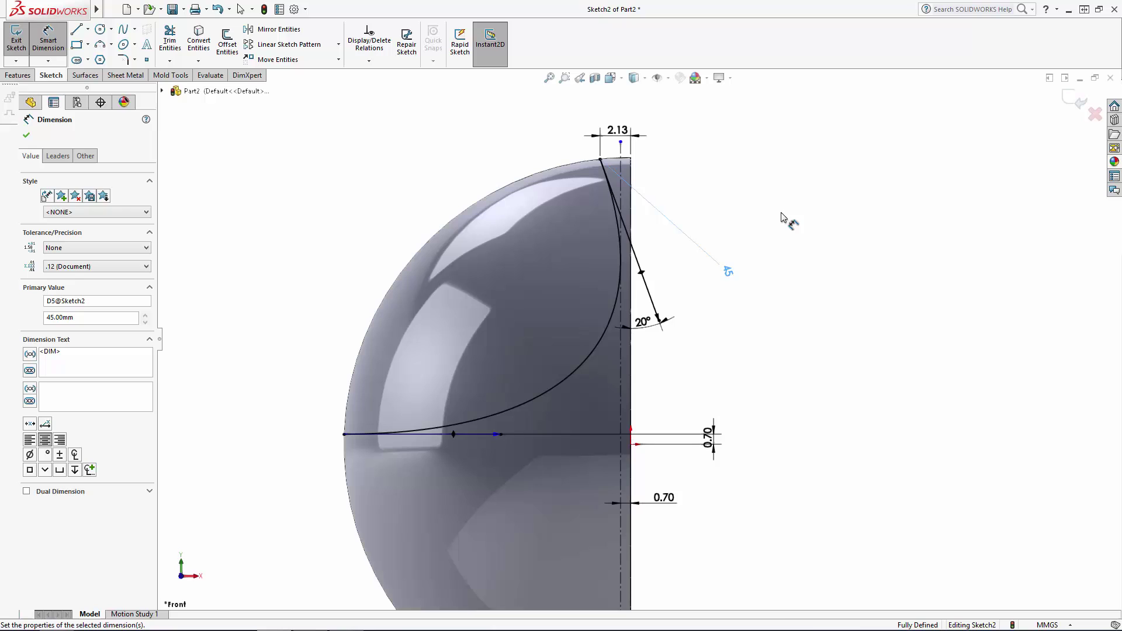
pyautogui.press('Escape')
pyautogui.press('f')
pyautogui.click(1078, 104)
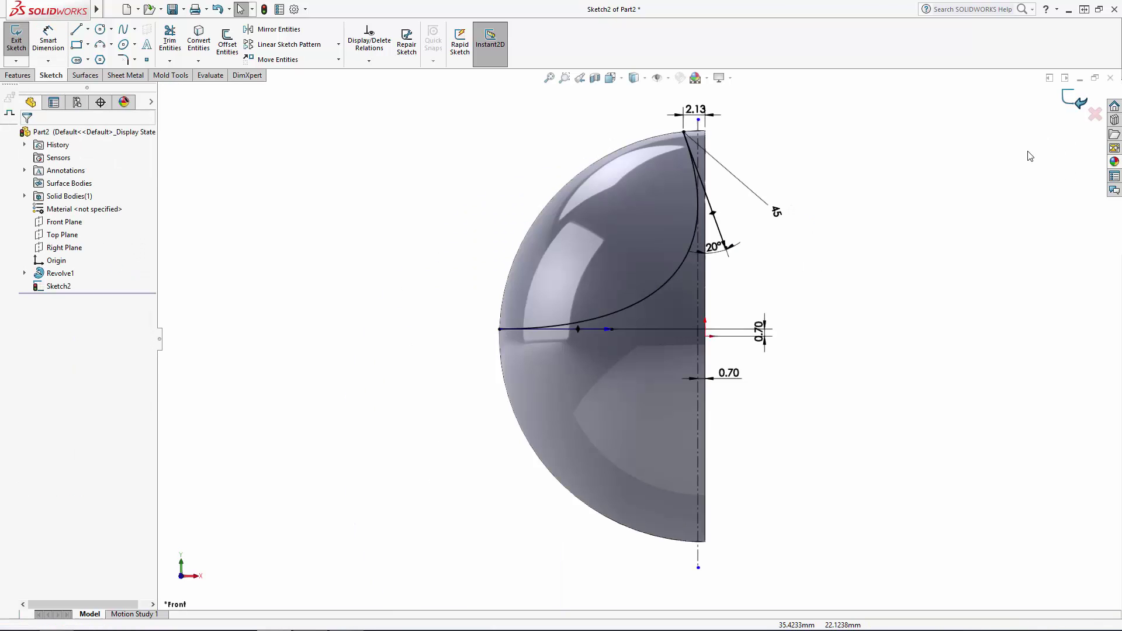
# Create a projected curve by projecting the spline sketch onto the hemisphere's curved face, using the sketch-on-faces type.
pyautogui.moveTo(845, 249); pyautogui.dragTo(882, 306, button='middle')
pyautogui.click(593, 42)
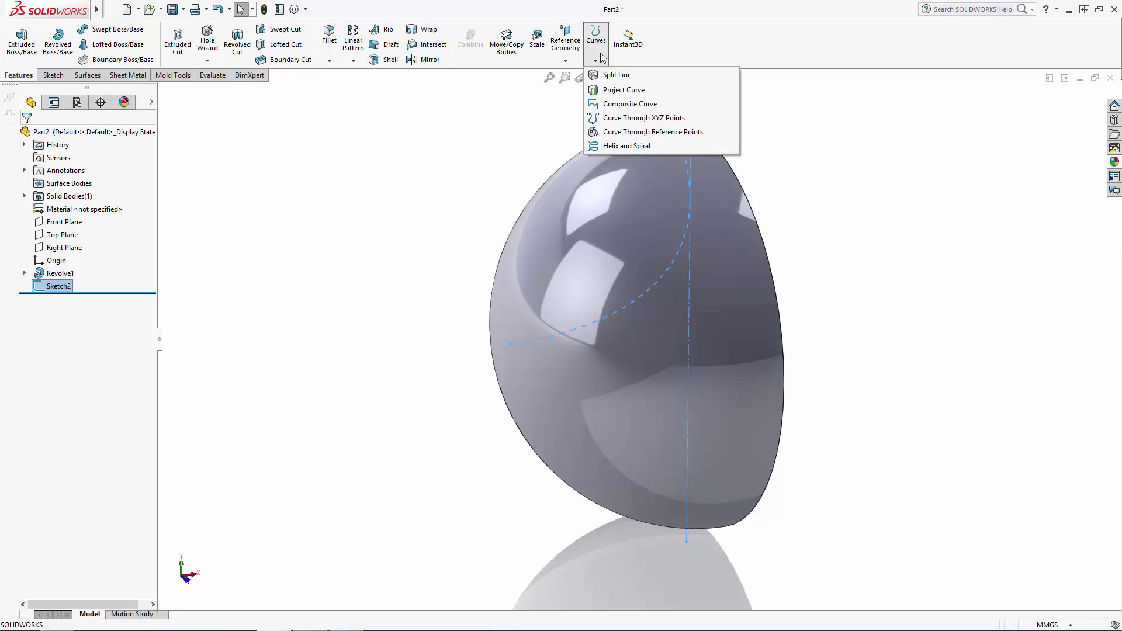
pyautogui.click(615, 91)
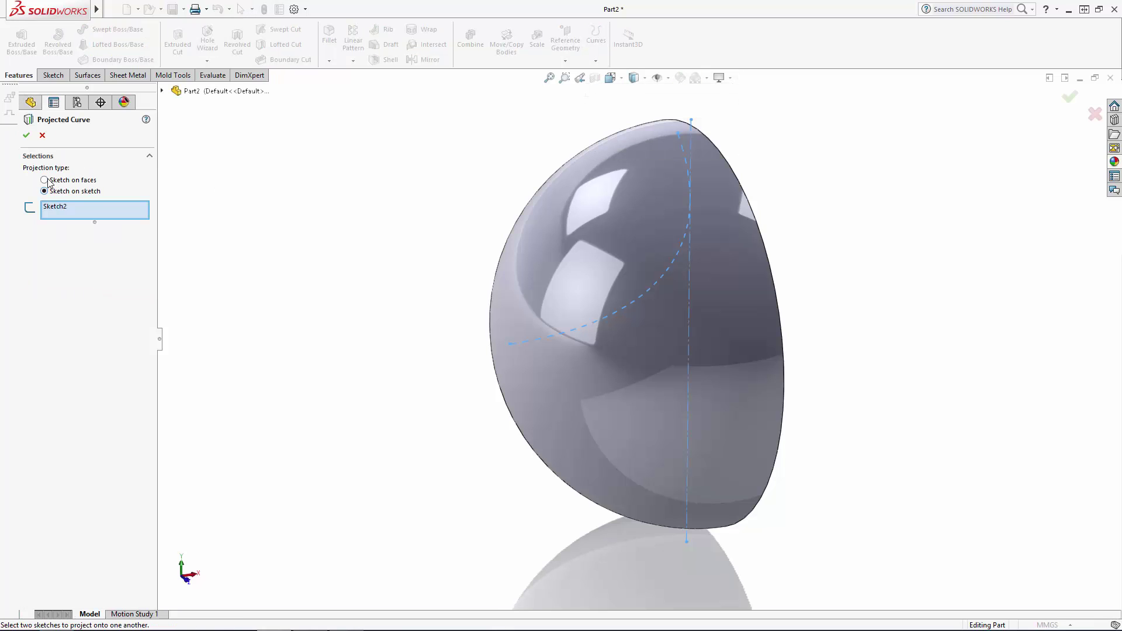
pyautogui.click(45, 180)
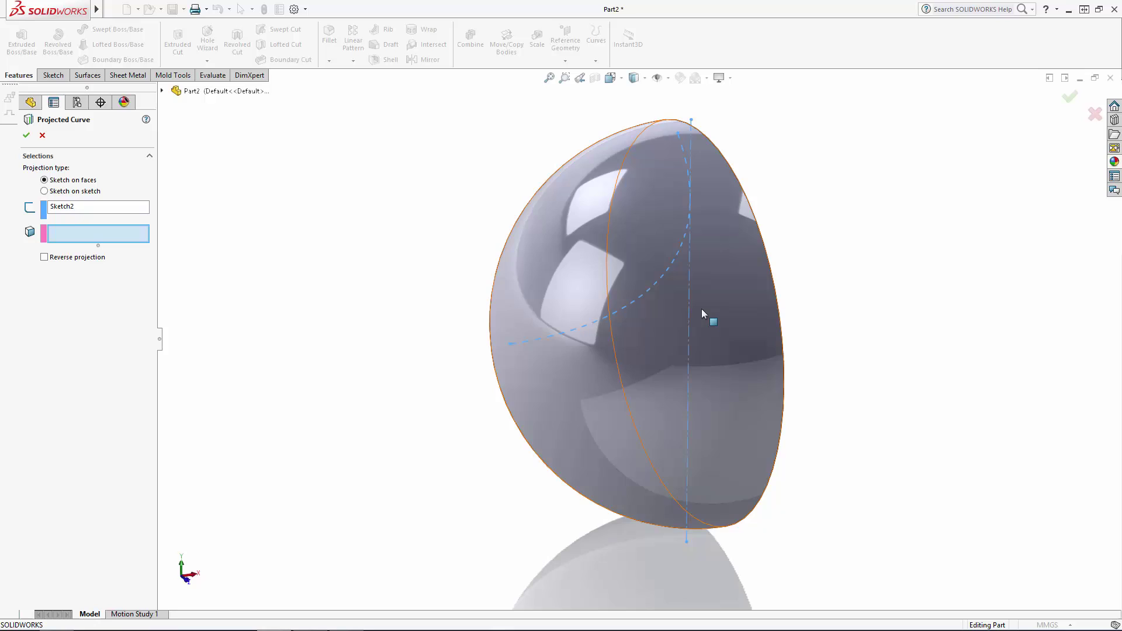
pyautogui.click(737, 317)
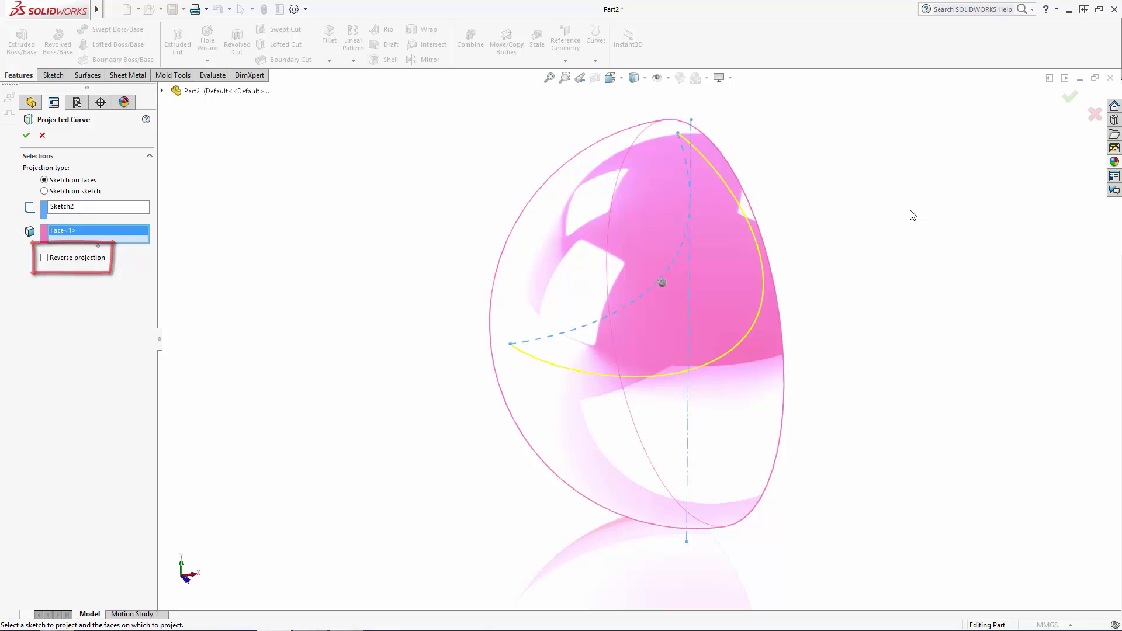
pyautogui.click(1069, 97)
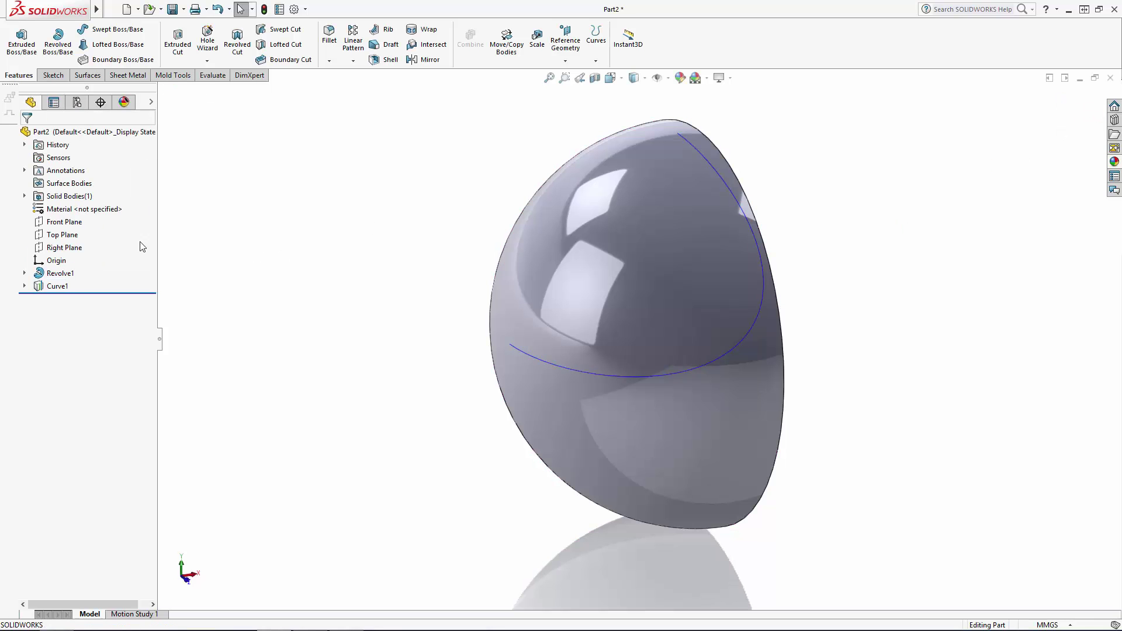
# On a new Top Plane sketch, draw a three-point spline from near the origin over the hemisphere's upper-left area and down to its lower left.
pyautogui.click(62, 234)
pyautogui.click(84, 220)
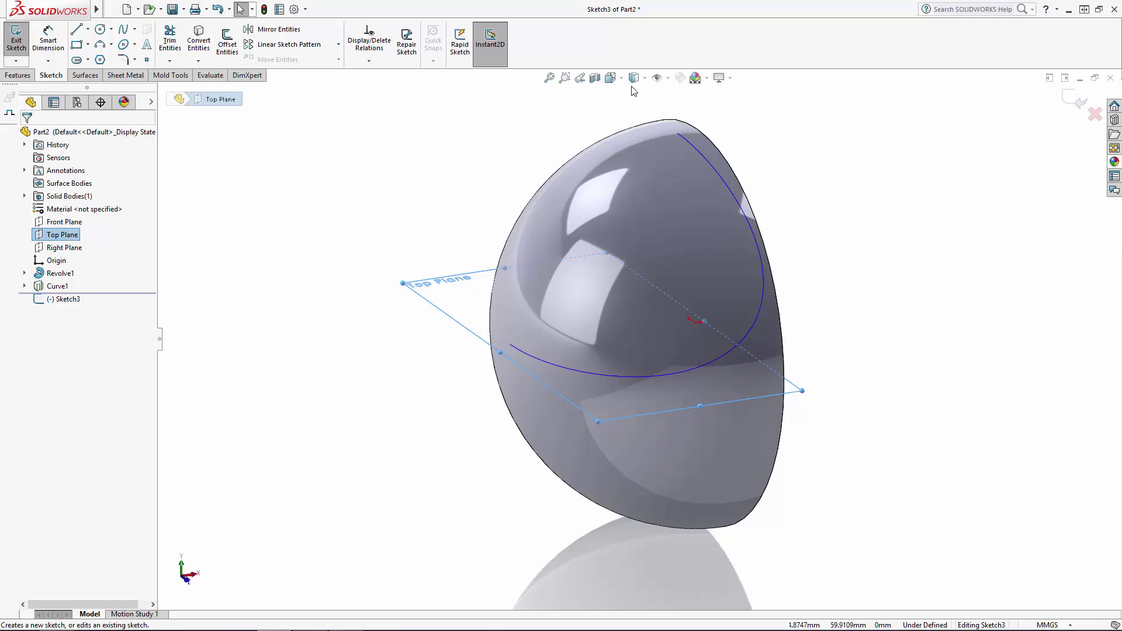
pyautogui.click(610, 78)
pyautogui.click(678, 142)
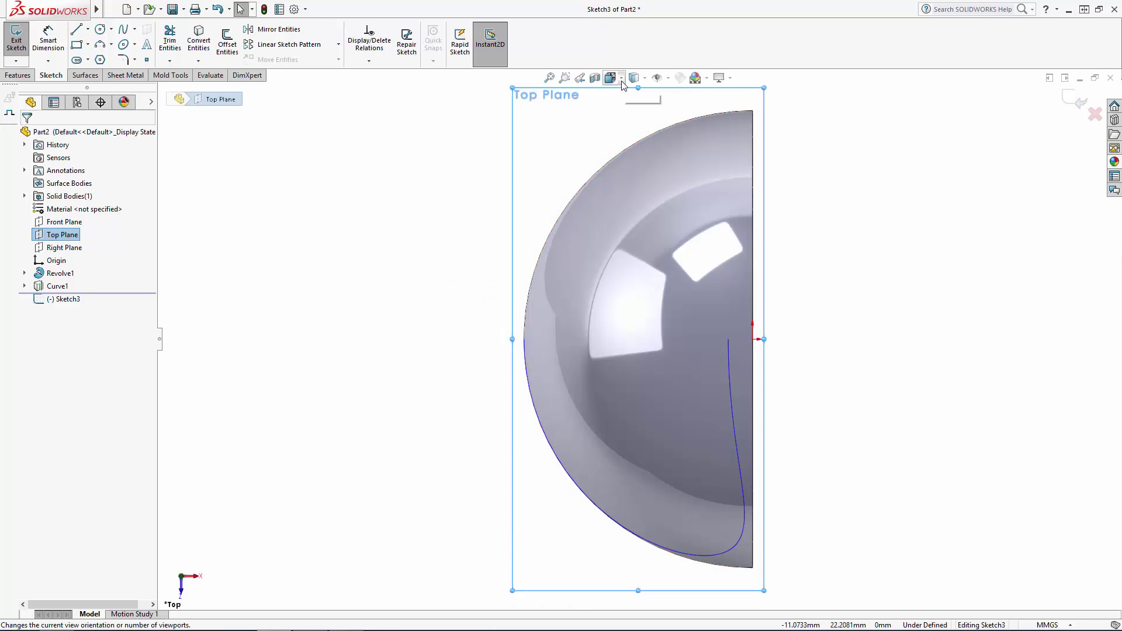
pyautogui.click(462, 193)
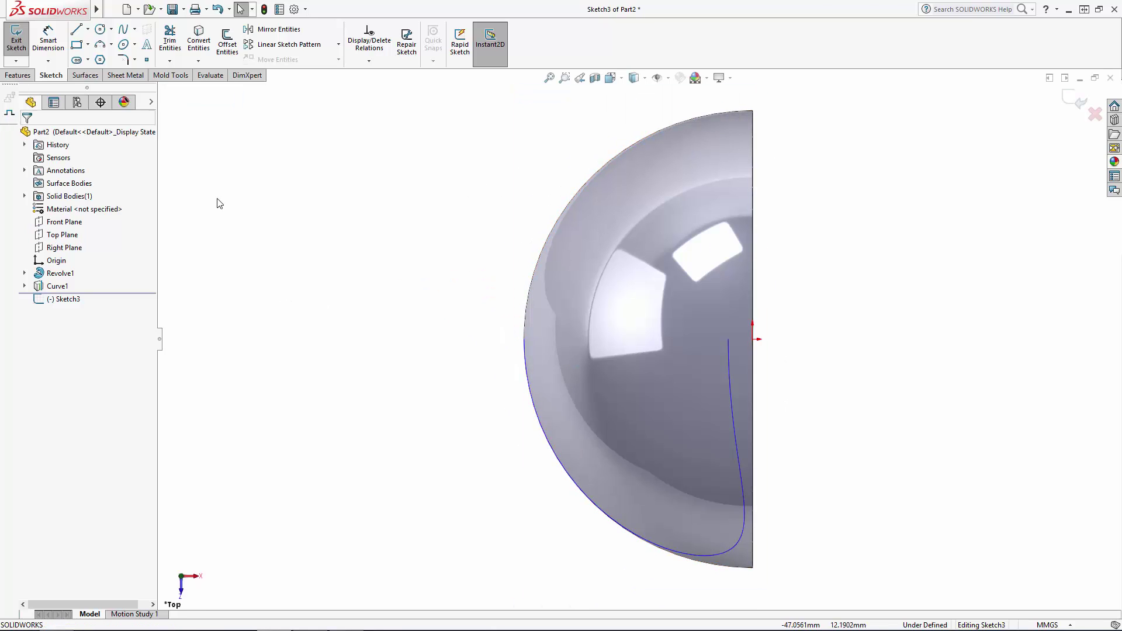
pyautogui.click(123, 29)
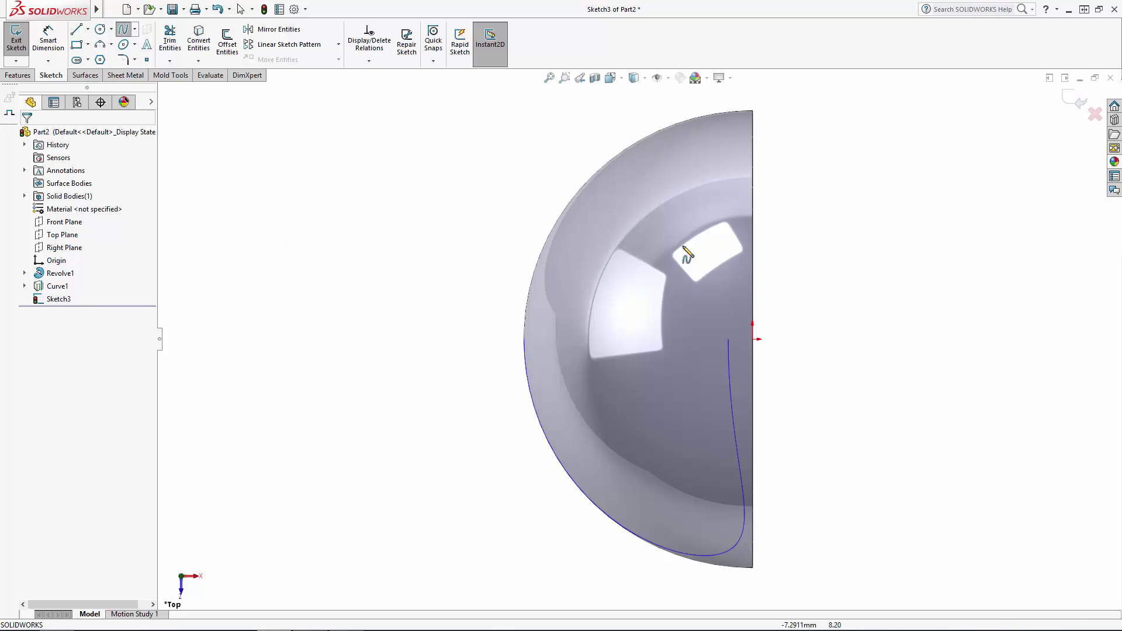
pyautogui.click(731, 323)
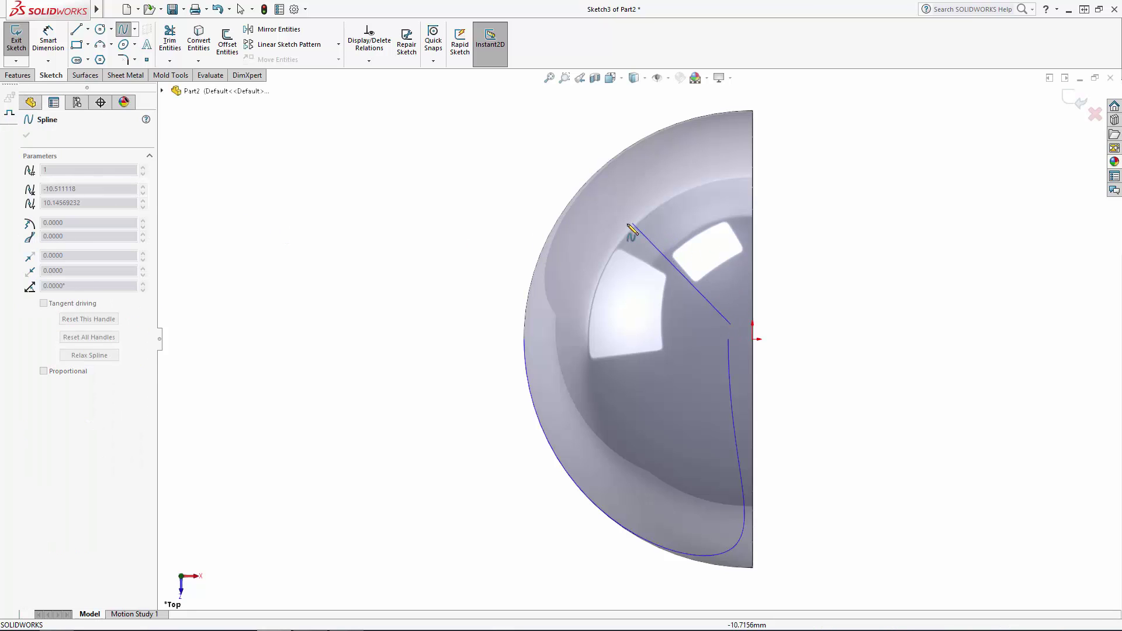
pyautogui.click(624, 222)
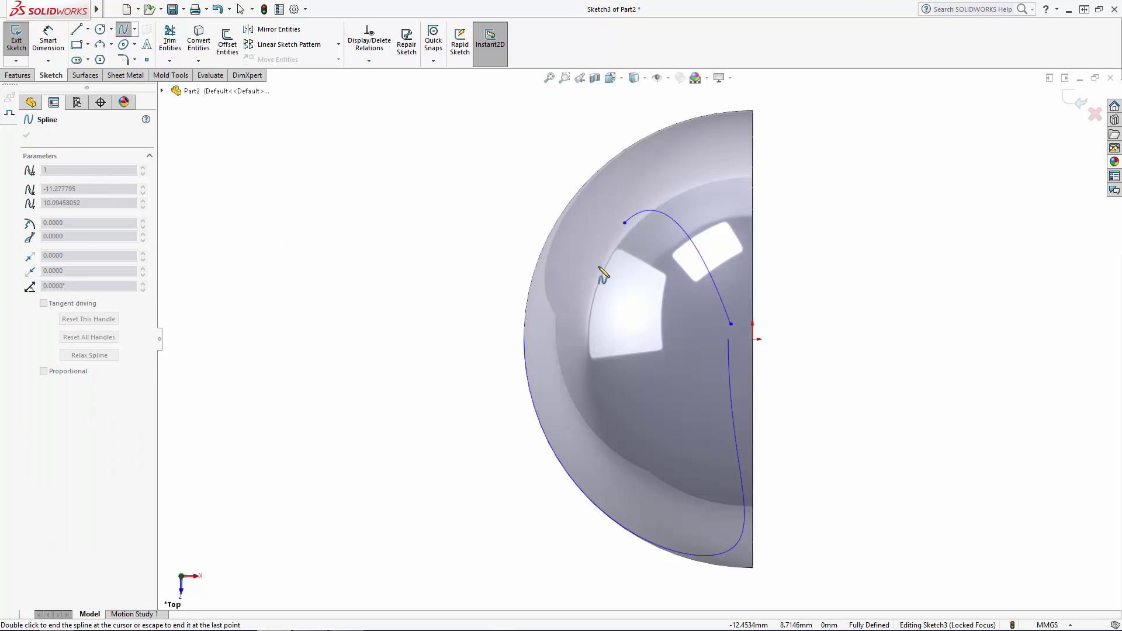
pyautogui.click(620, 431)
pyautogui.press('Escape')
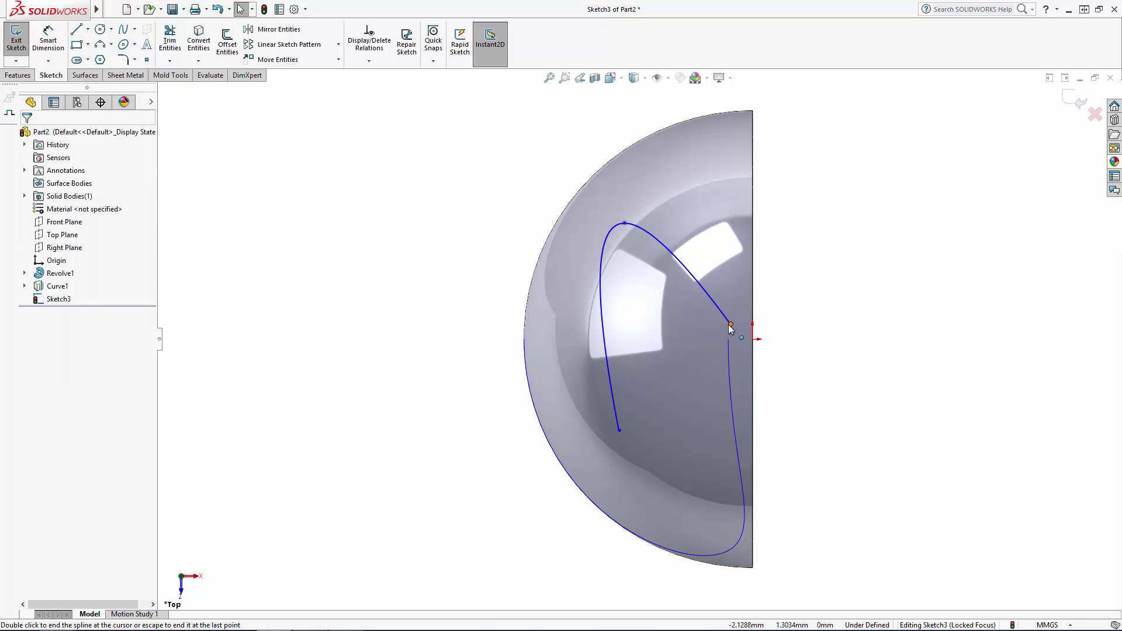
# Make the new spline's endpoint nearest the origin coincident with the projected curve.
pyautogui.click(730, 325)
pyautogui.keyDown('ctrl'); pyautogui.click(525, 349); pyautogui.keyUp('ctrl')
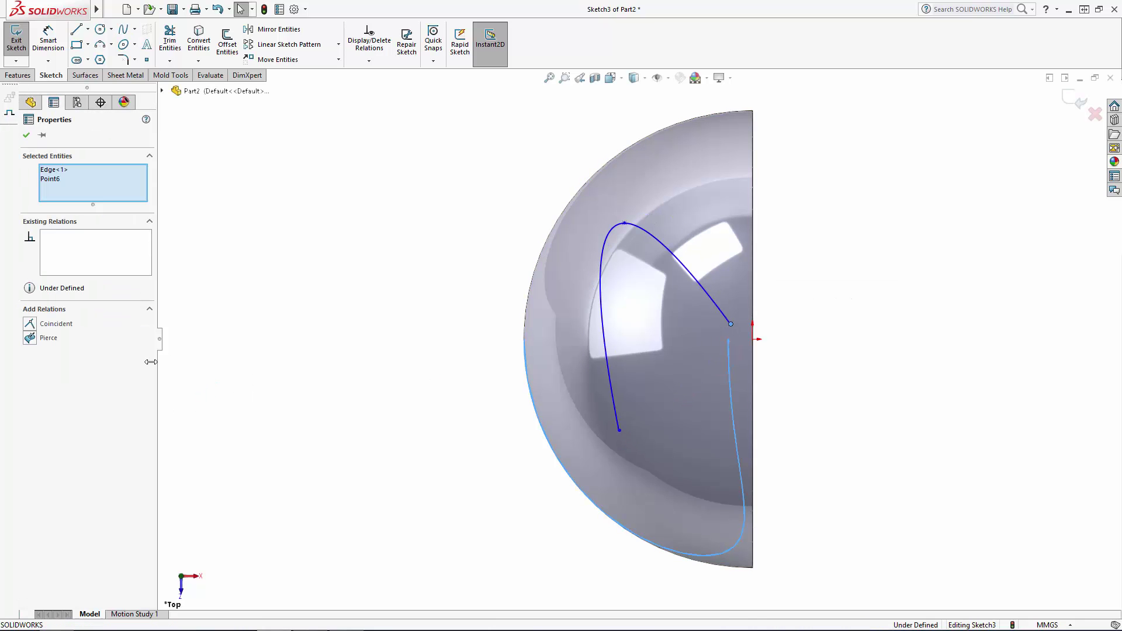
pyautogui.click(32, 328)
pyautogui.click(370, 412)
# Bend the spline's start with its end handle and make the spline tangent to the projected curve.
pyautogui.click(703, 307)
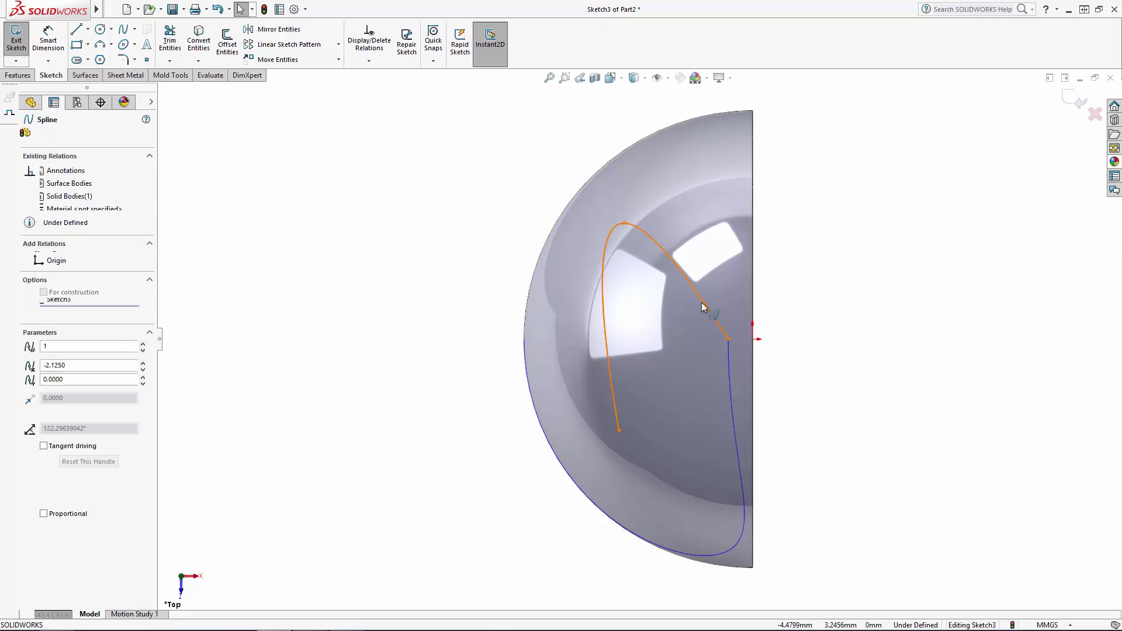
pyautogui.moveTo(706, 302); pyautogui.dragTo(724, 290)
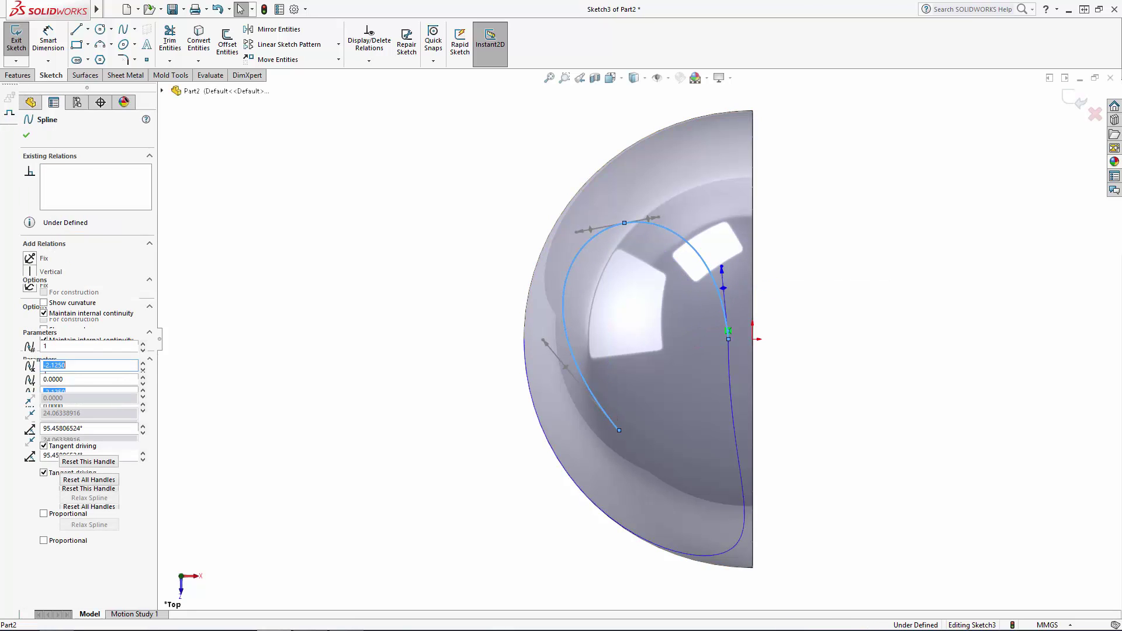
pyautogui.keyDown('ctrl'); pyautogui.click(729, 367); pyautogui.keyUp('ctrl')
pyautogui.click(32, 323)
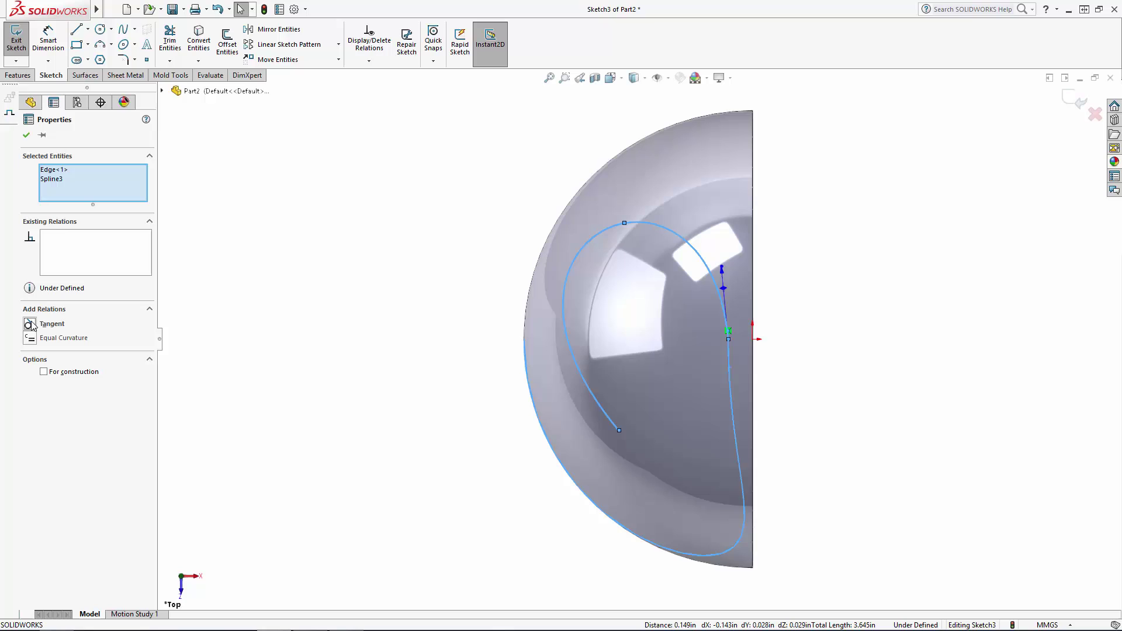
pyautogui.click(30, 326)
pyautogui.click(371, 347)
# Dimension the spline's middle point 10.9 mm vertically above the origin.
pyautogui.click(48, 40)
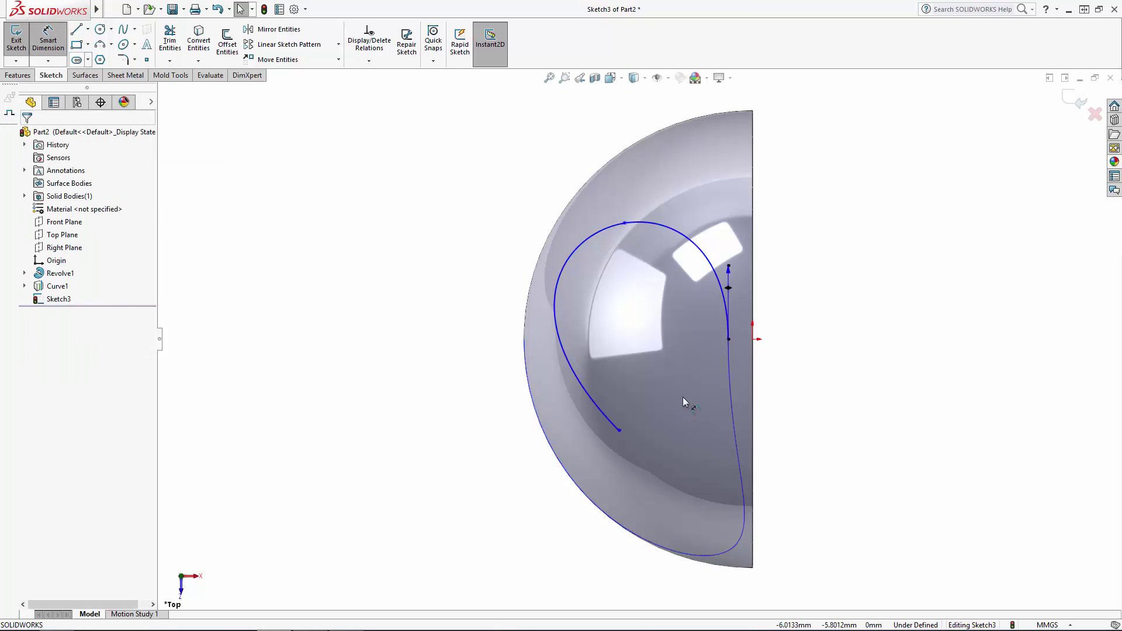
pyautogui.click(752, 340)
pyautogui.click(624, 223)
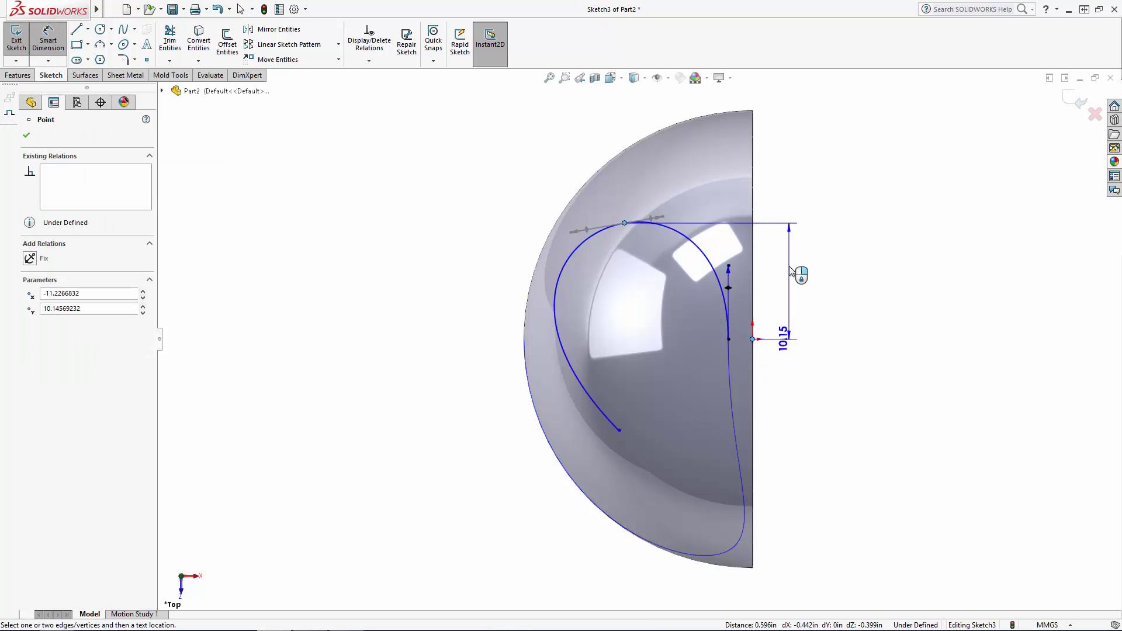
pyautogui.click(790, 272)
pyautogui.write('10.9')
pyautogui.press('Return')
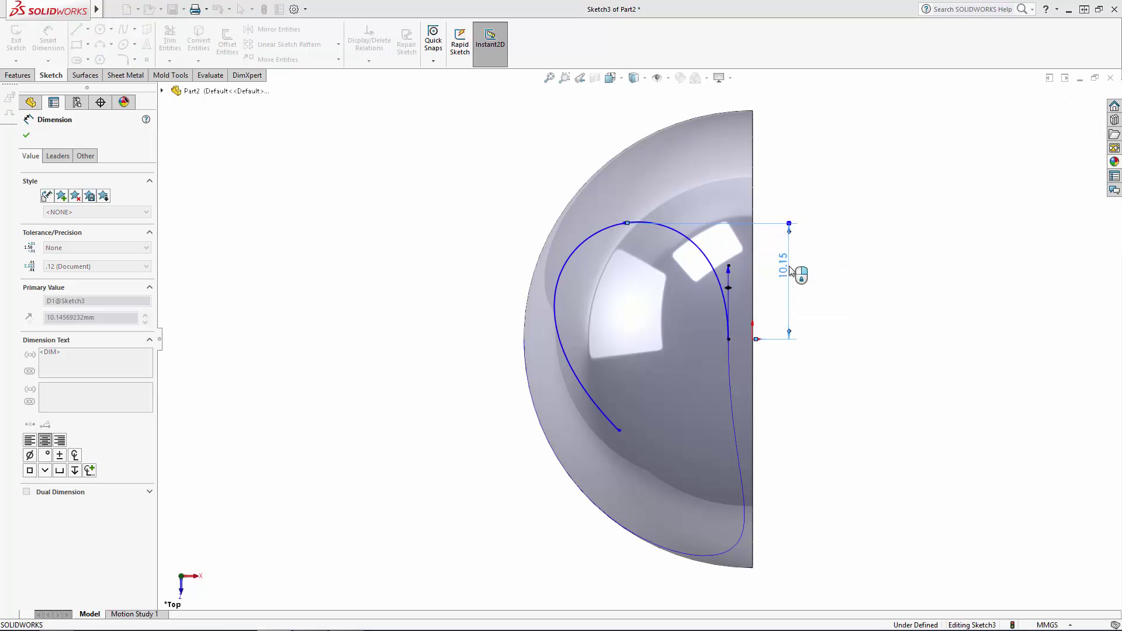
# Dimension the spline's middle point 13.45 mm horizontally from the origin.
pyautogui.click(624, 215)
pyautogui.click(691, 109)
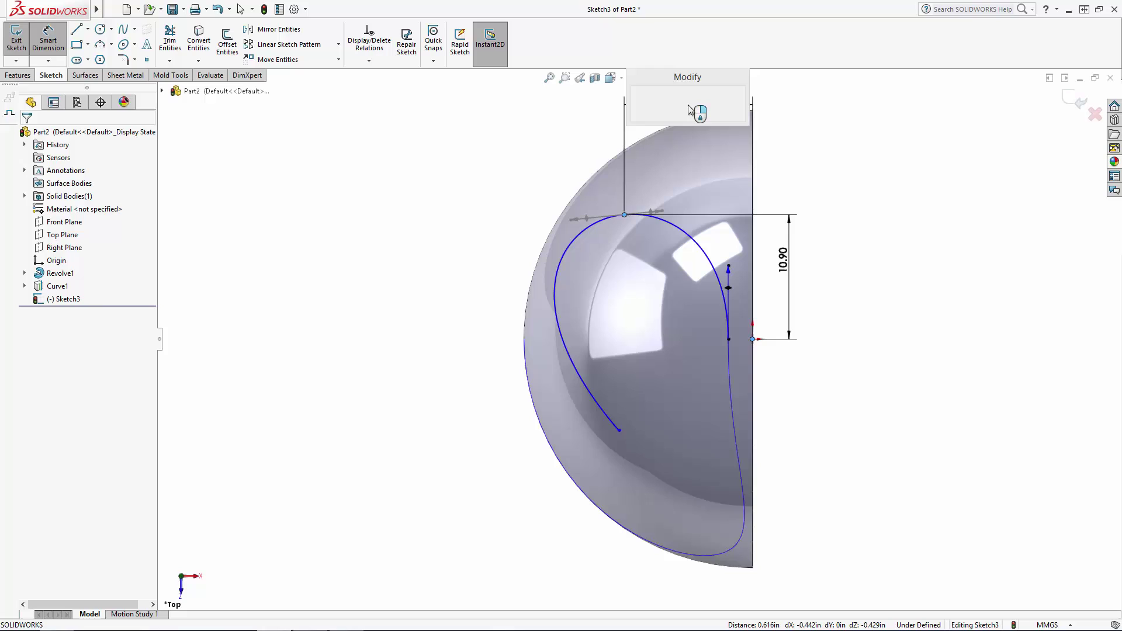
pyautogui.write('13.45')
pyautogui.press('Return')
pyautogui.press('Escape')
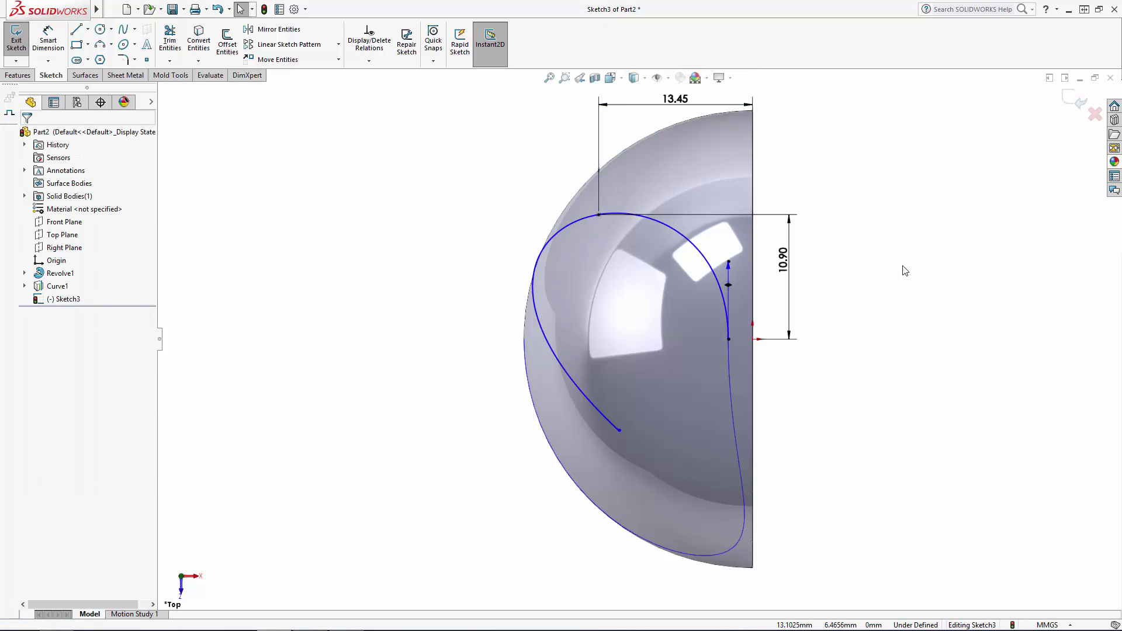
# Dimension the spline's lower endpoint 10.90 mm vertically below the origin.
pyautogui.click(48, 41)
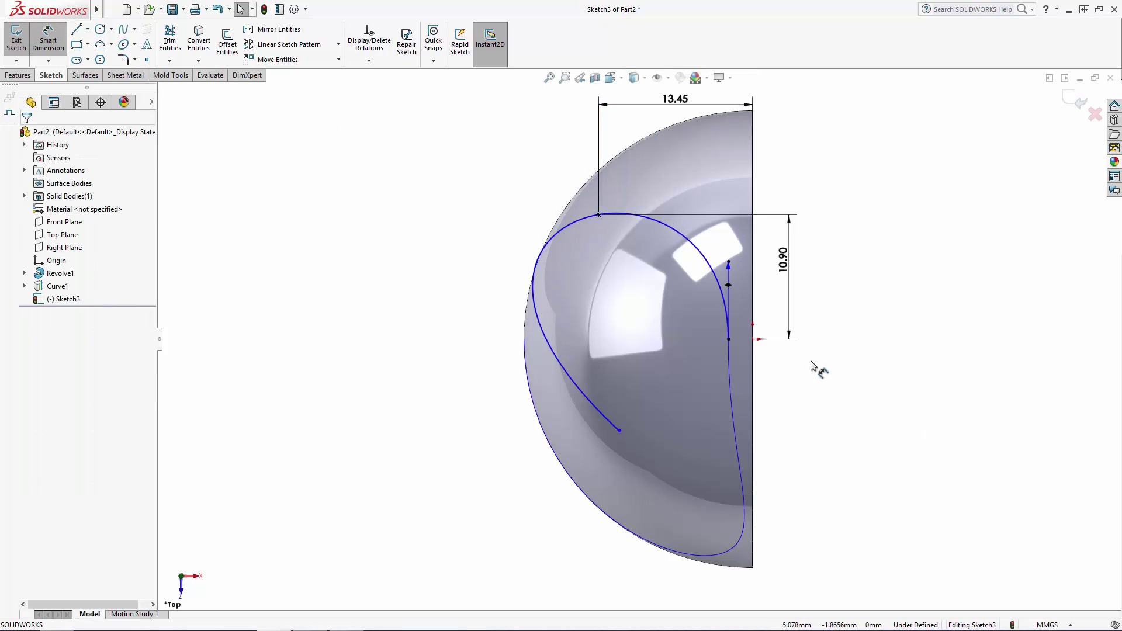
pyautogui.click(752, 339)
pyautogui.click(620, 430)
pyautogui.click(791, 398)
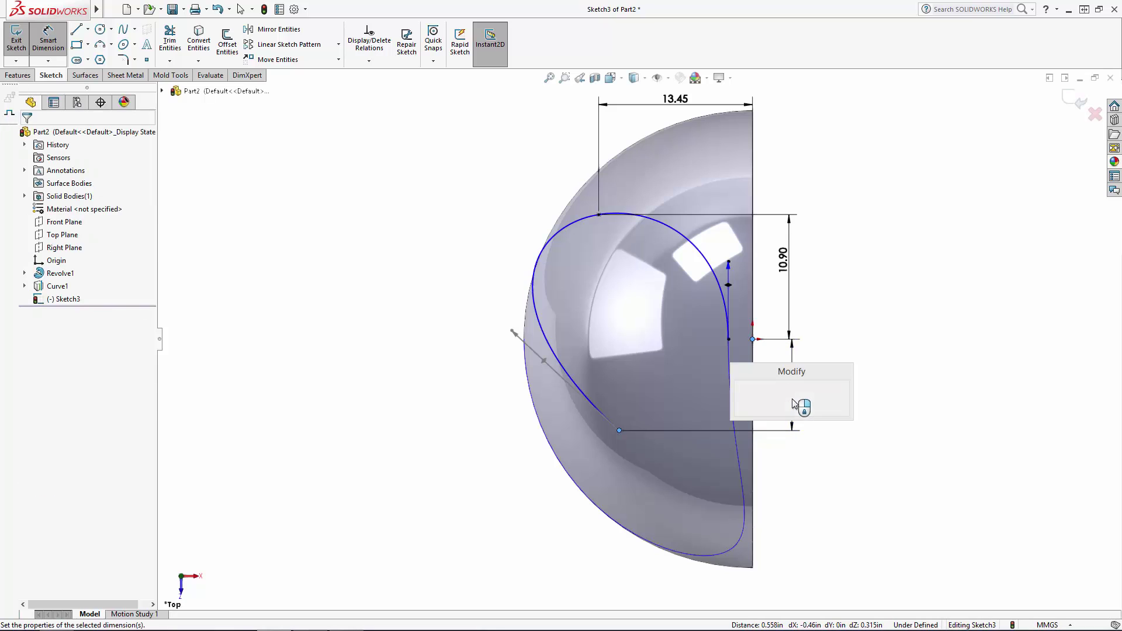
pyautogui.write('10.90')
pyautogui.press('Return')
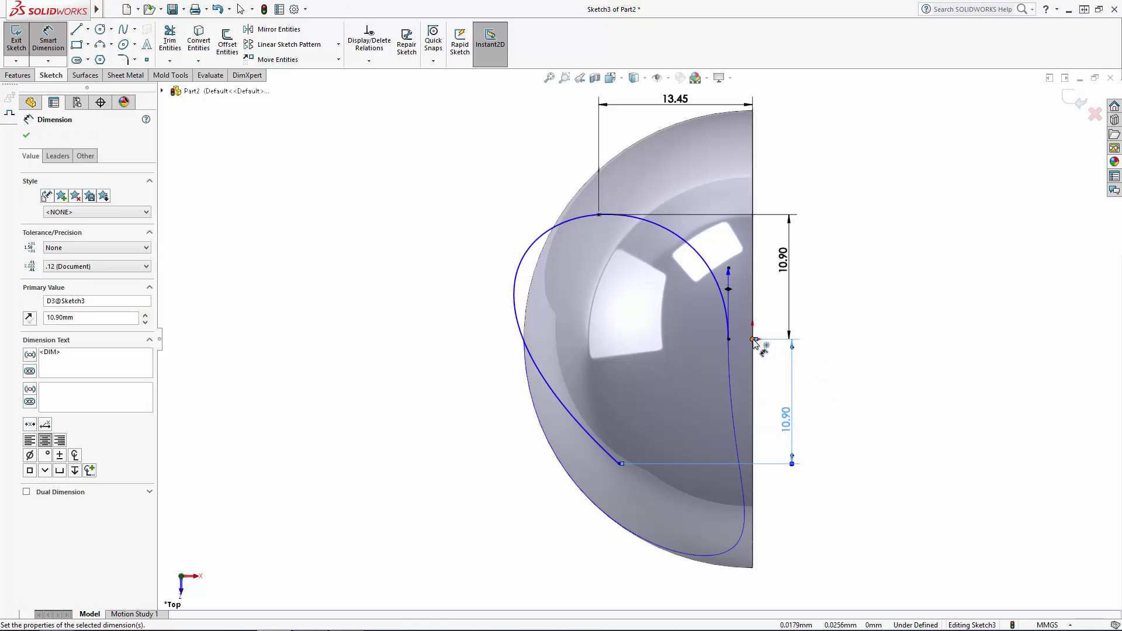
# Dimension the spline's lower endpoint 10.9 mm horizontally from the origin.
pyautogui.click(752, 340)
pyautogui.click(623, 496)
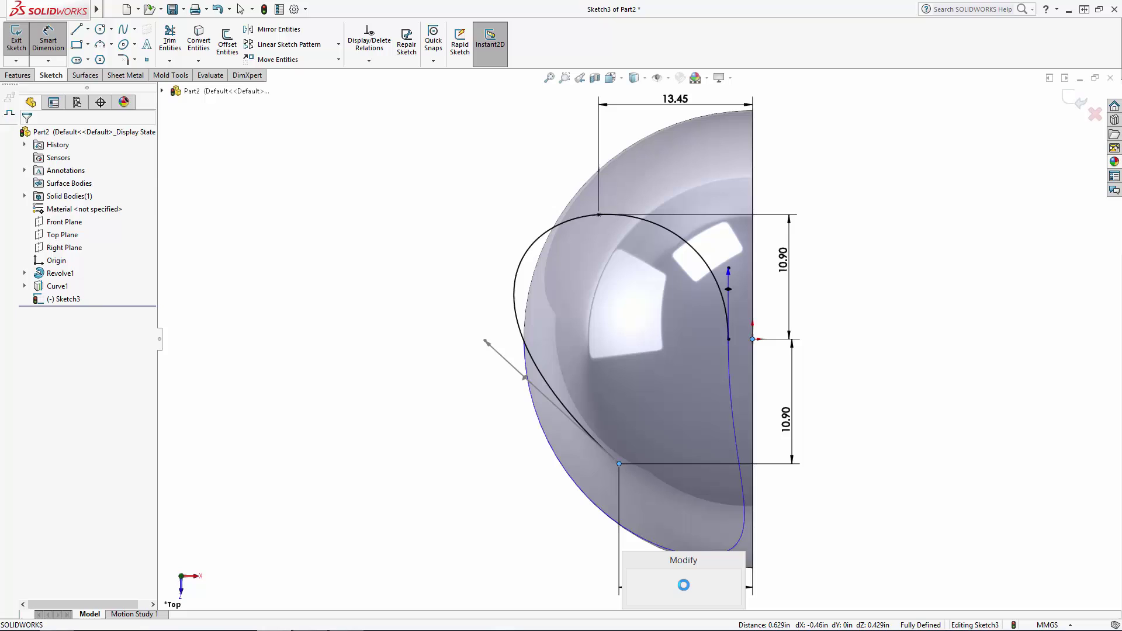
pyautogui.write('10.9')
pyautogui.press('Return')
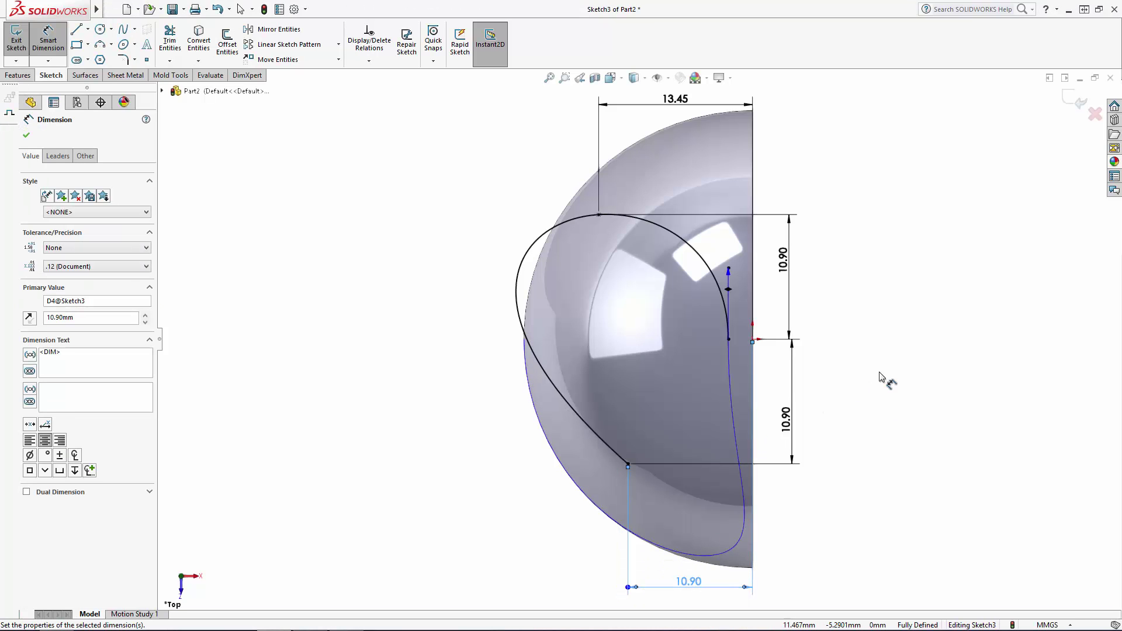
# Dimension the tangent weight of the spline's start handle as 36.5.
pyautogui.click(729, 277)
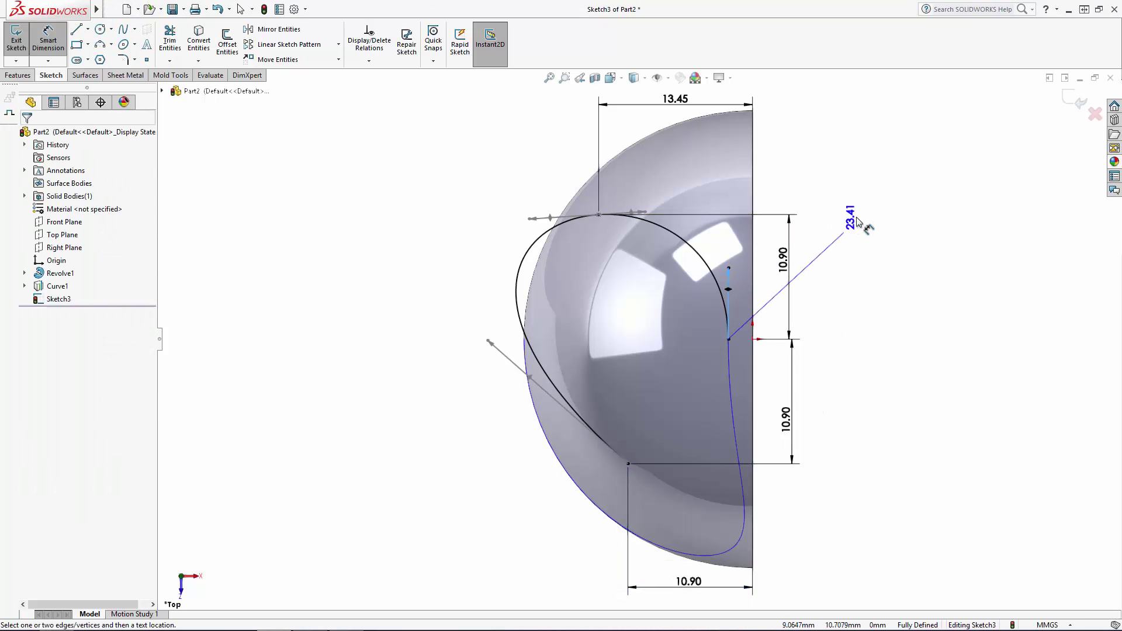
pyautogui.click(857, 224)
pyautogui.write('36.5')
pyautogui.press('Return')
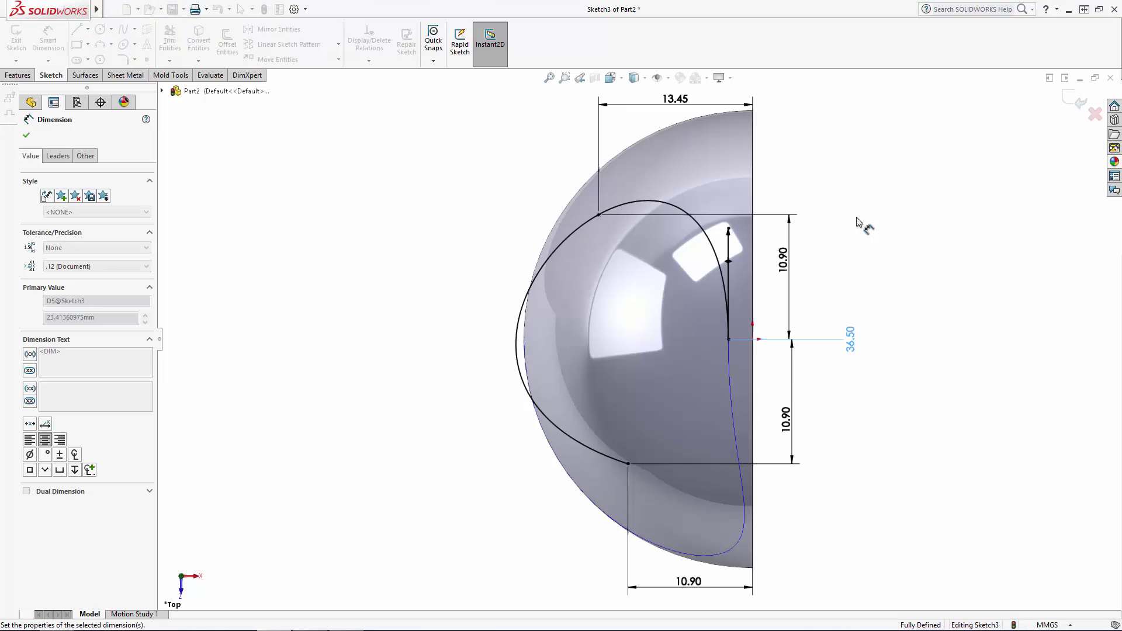
pyautogui.press('Escape')
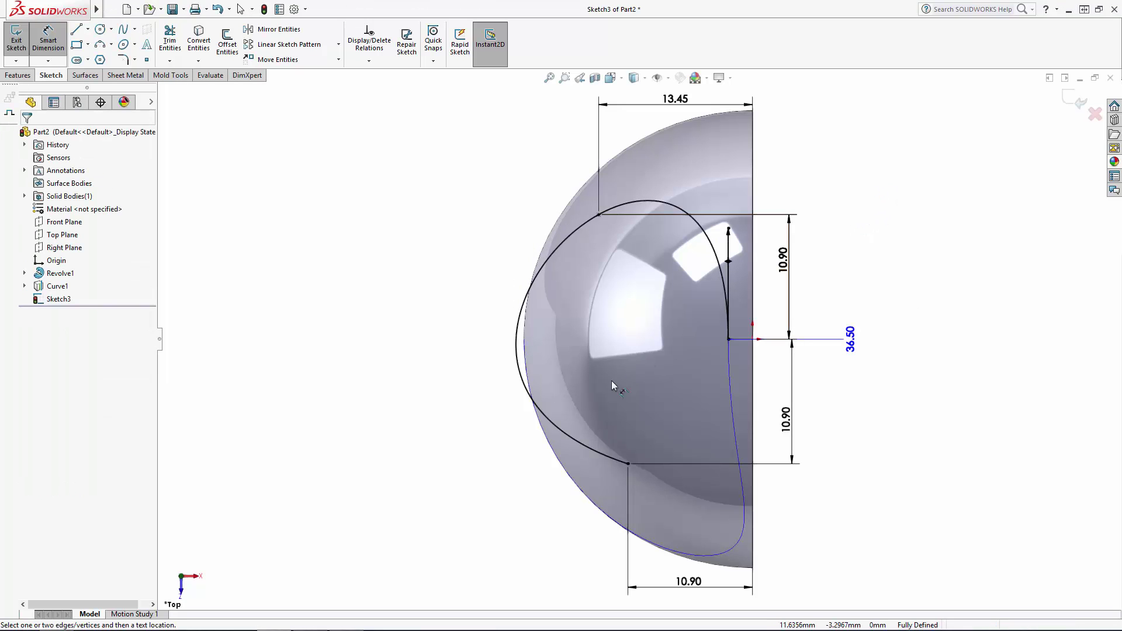
# Bend the spline's lower end with its handle and dimension that handle at 60° to the hemisphere's straight edge.
pyautogui.click(581, 446)
pyautogui.moveTo(529, 433); pyautogui.dragTo(568, 395)
pyautogui.click(38, 52)
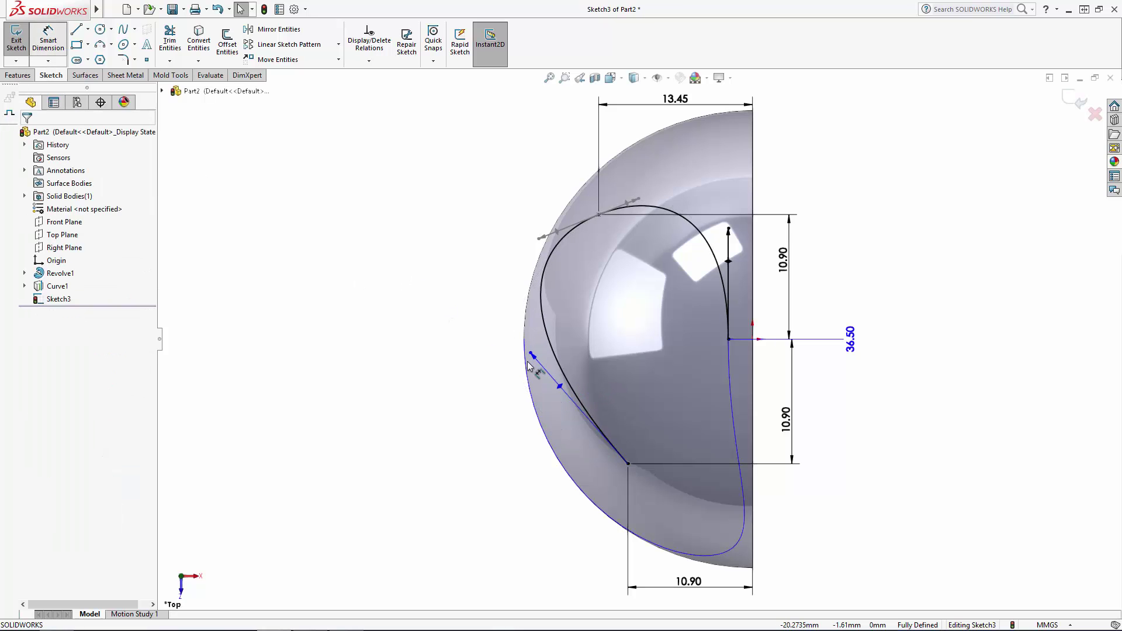
pyautogui.click(560, 386)
pyautogui.click(753, 377)
pyautogui.click(686, 362)
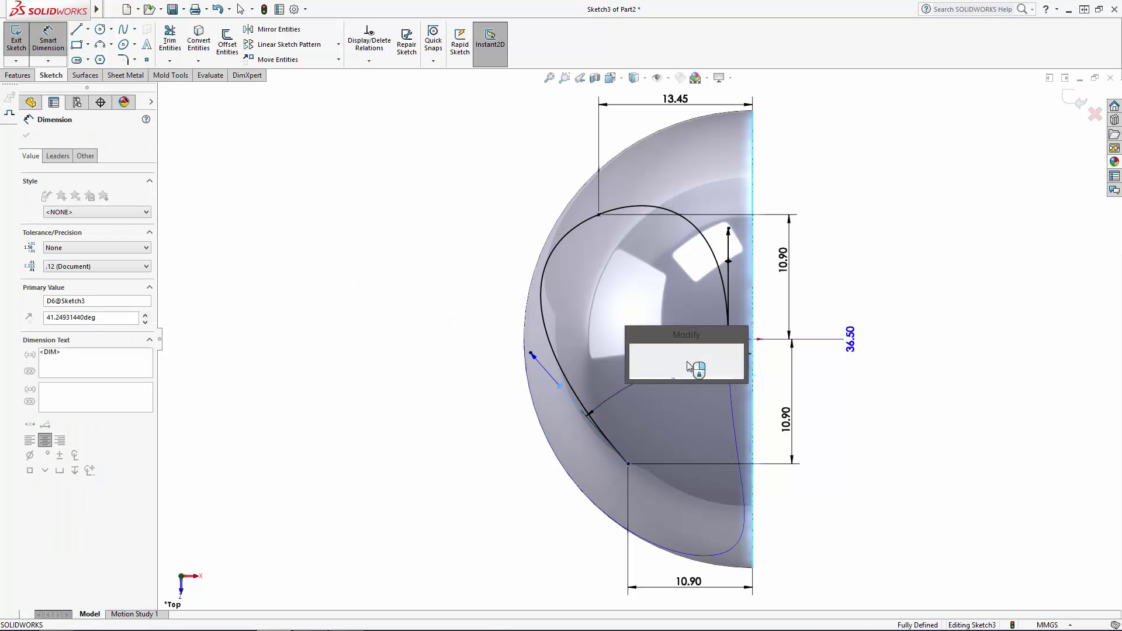
pyautogui.write('60')
pyautogui.press('Return')
pyautogui.press('Escape')
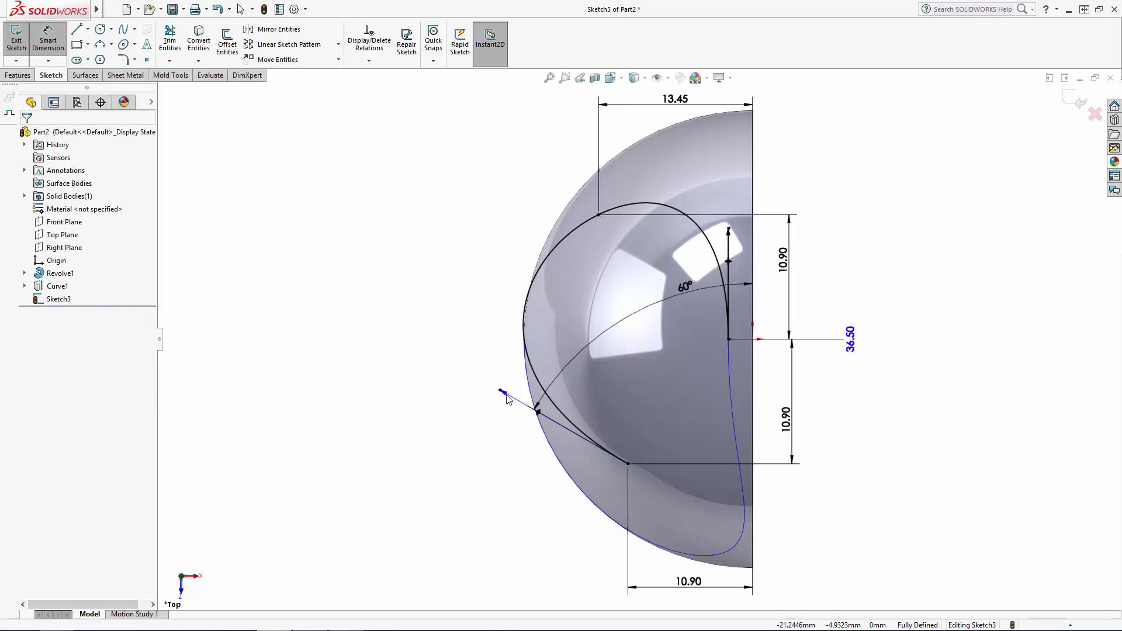
# Dimension the tangent weight of the spline's lower end handle as 29.
pyautogui.click(502, 393)
pyautogui.click(438, 369)
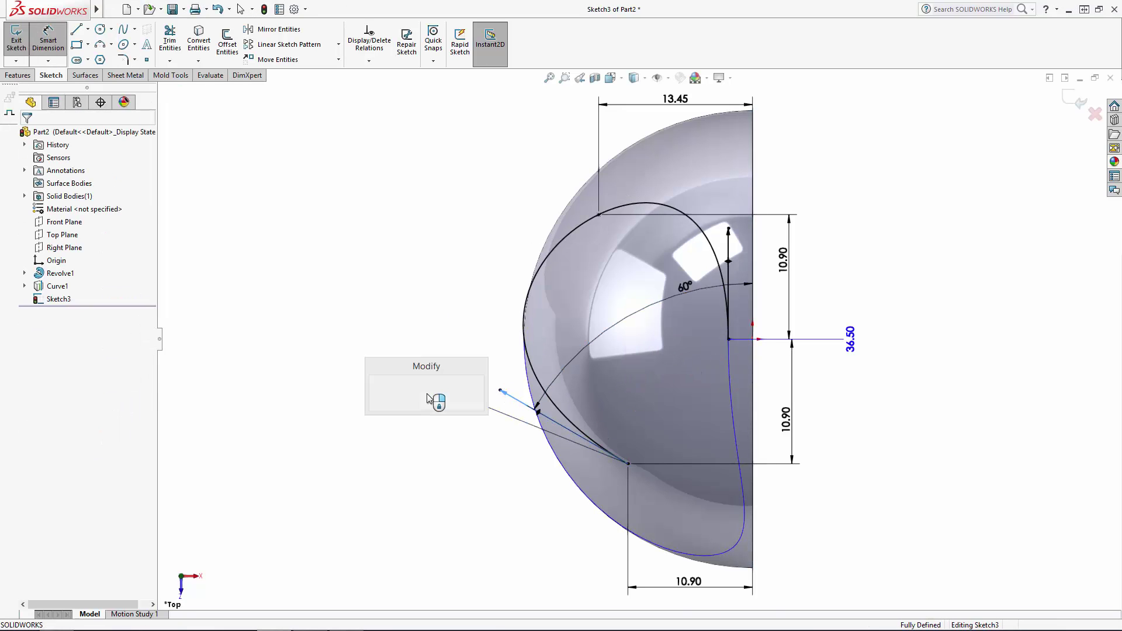
pyautogui.write('29')
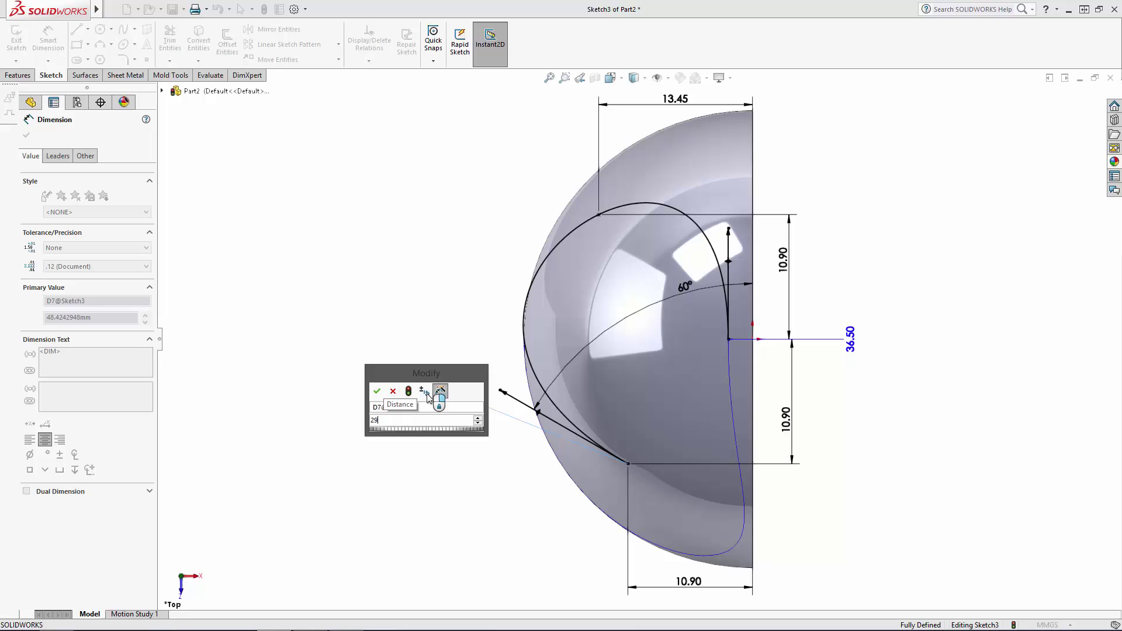
pyautogui.press('Return')
pyautogui.press('Escape')
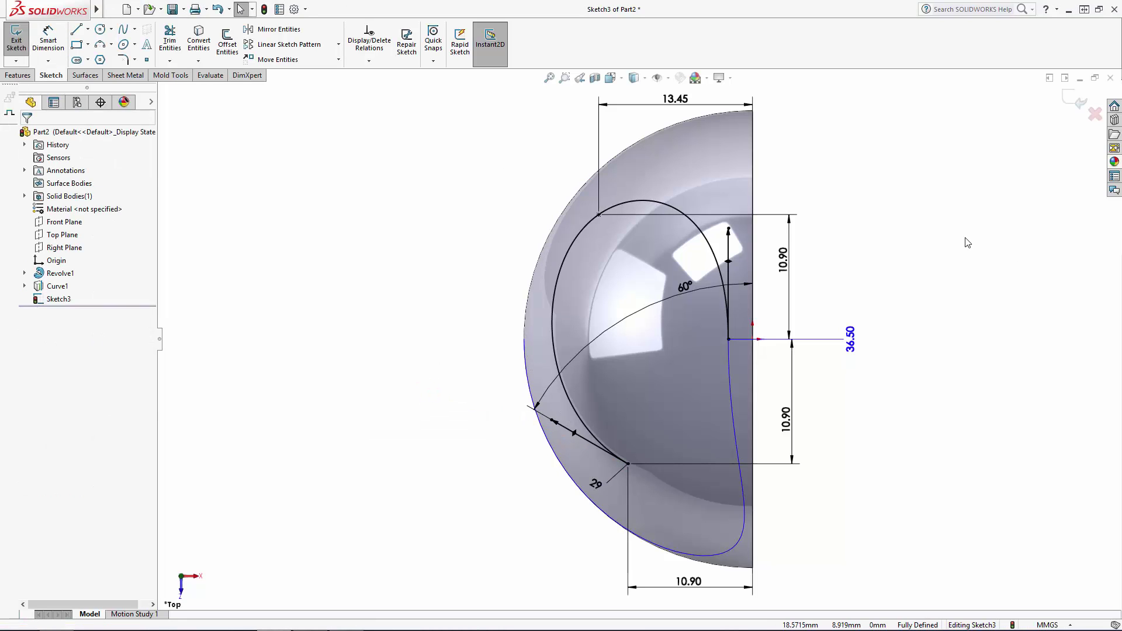
# Close the Top Plane sketch and project its spline onto the hemisphere's curved face.
pyautogui.hotkey('ctrl', 'b')
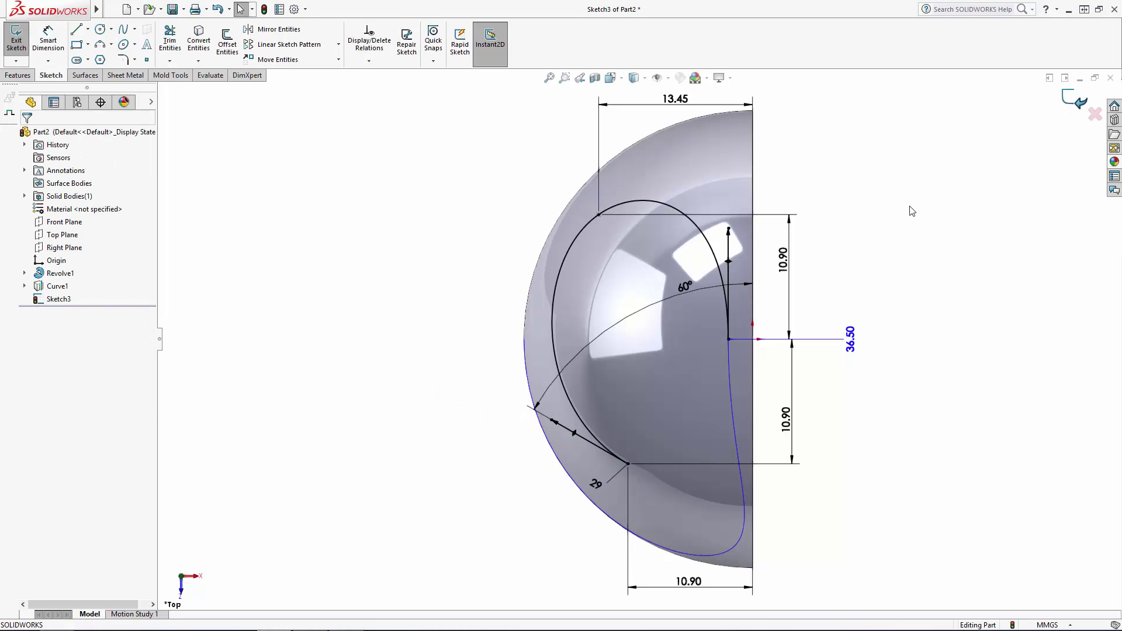
pyautogui.moveTo(887, 426)
pyautogui.mouseDown(button='middle')
pyautogui.moveTo(874, 401)
pyautogui.moveTo(912, 185)
pyautogui.moveTo(972, 278)
pyautogui.moveTo(1025, 309)
pyautogui.mouseUp(button='middle')
pyautogui.click(597, 37)
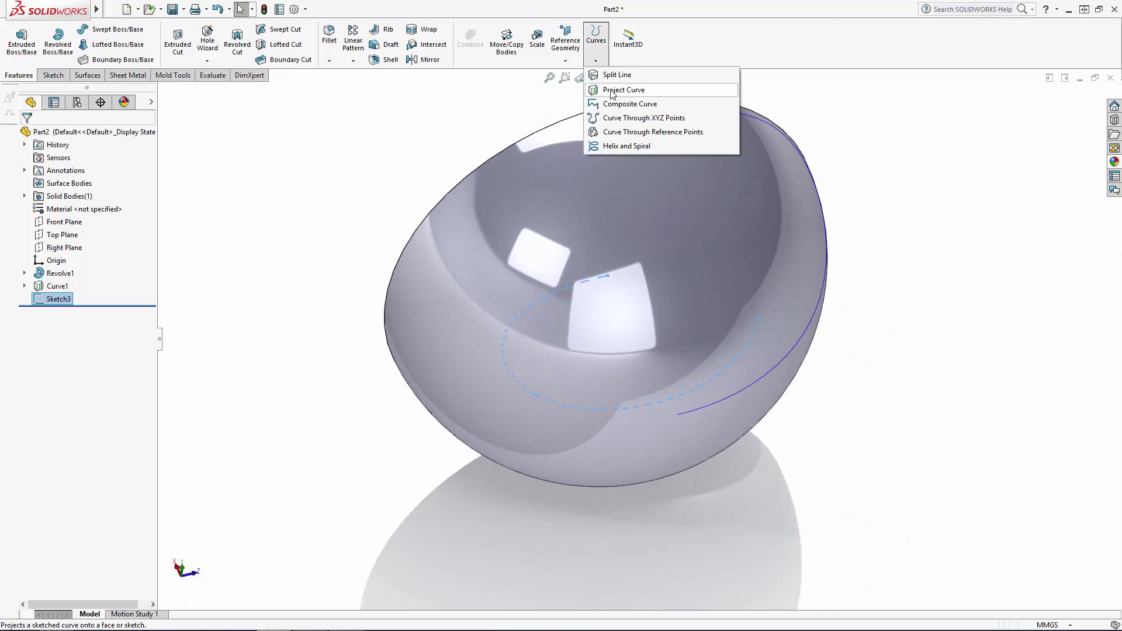
pyautogui.click(612, 90)
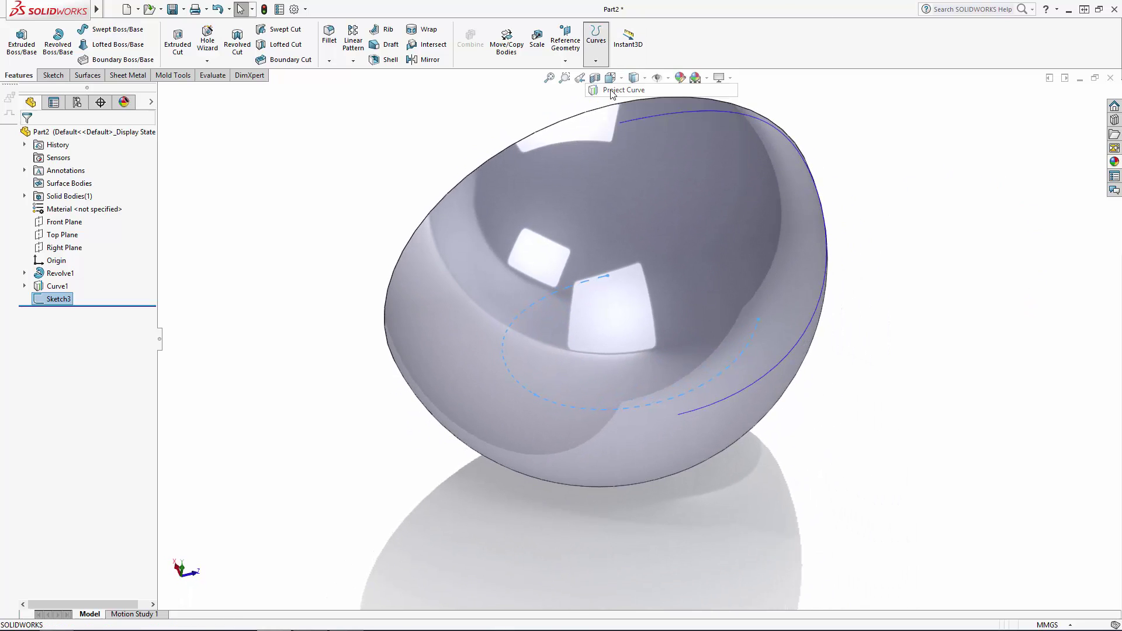
pyautogui.click(599, 187)
pyautogui.click(1070, 96)
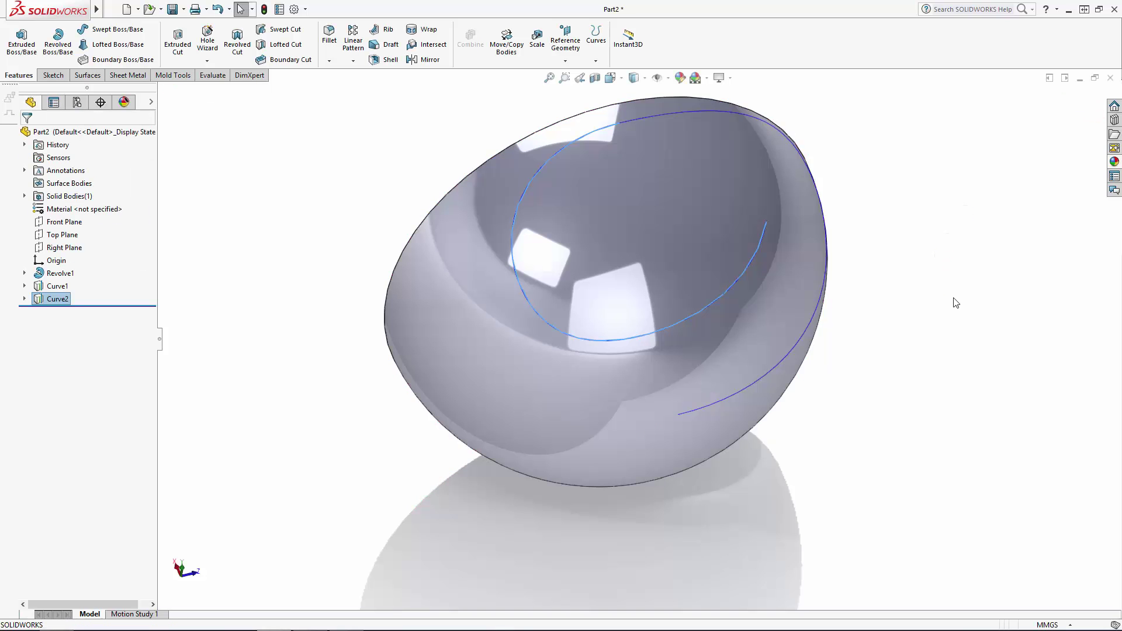
pyautogui.click(955, 310)
pyautogui.scroll(1, 954, 309)
pyautogui.moveTo(942, 336); pyautogui.dragTo(893, 301, button='middle')
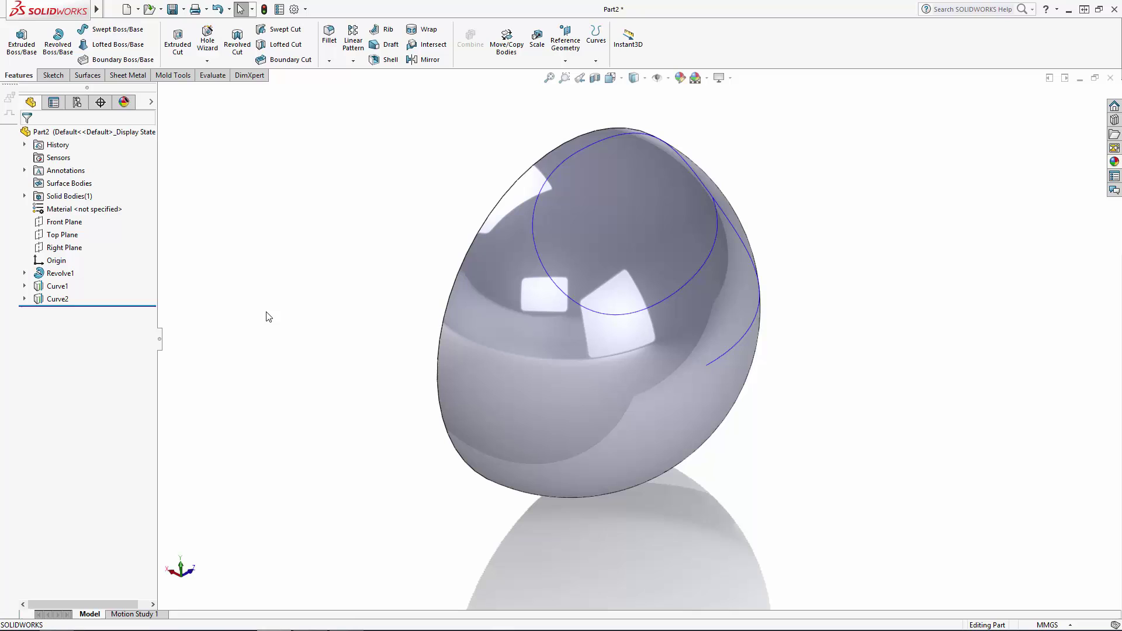
# On a Right Plane sketch viewed from the left, draw a two-point spline about 20 mm long from near the origin to the hemisphere's lower outline.
pyautogui.click(68, 247)
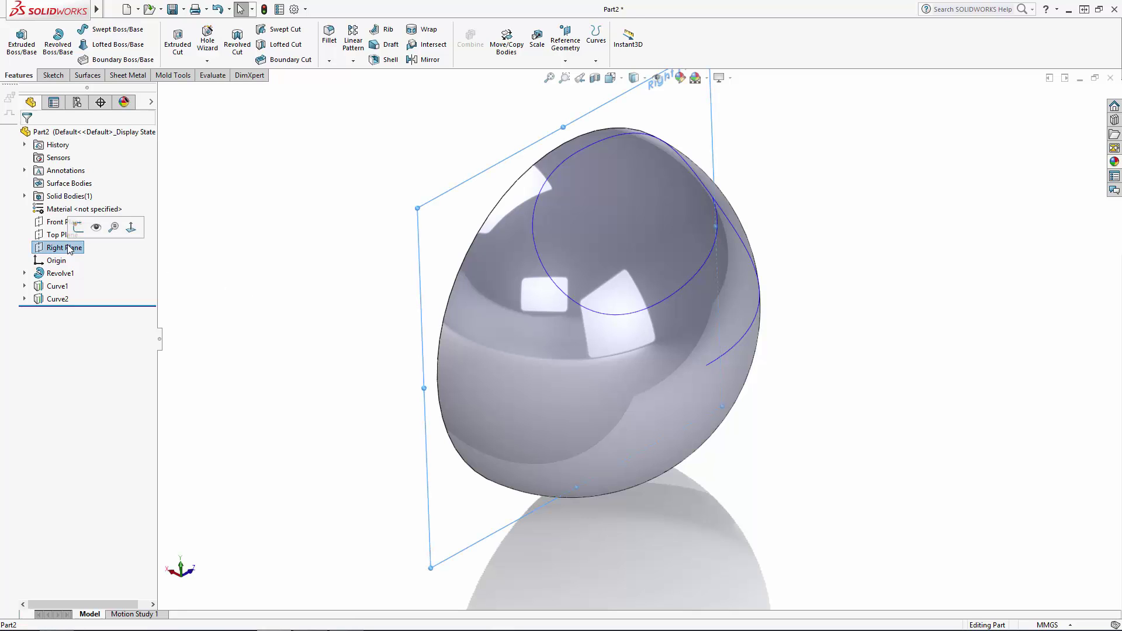
pyautogui.click(78, 226)
pyautogui.click(611, 77)
pyautogui.click(676, 143)
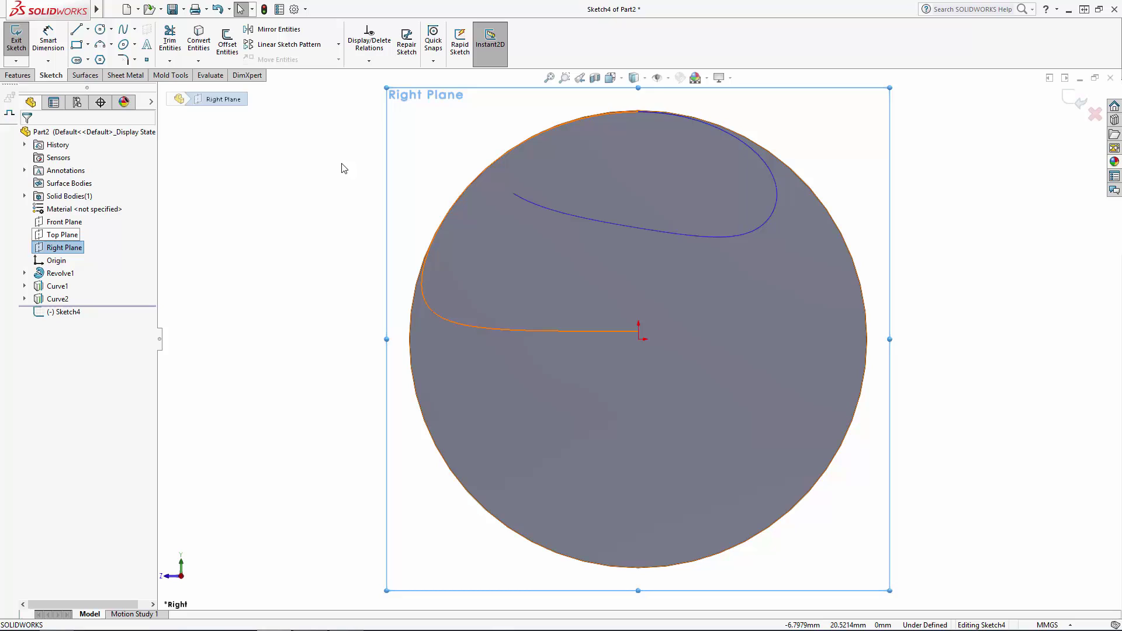
pyautogui.click(630, 108)
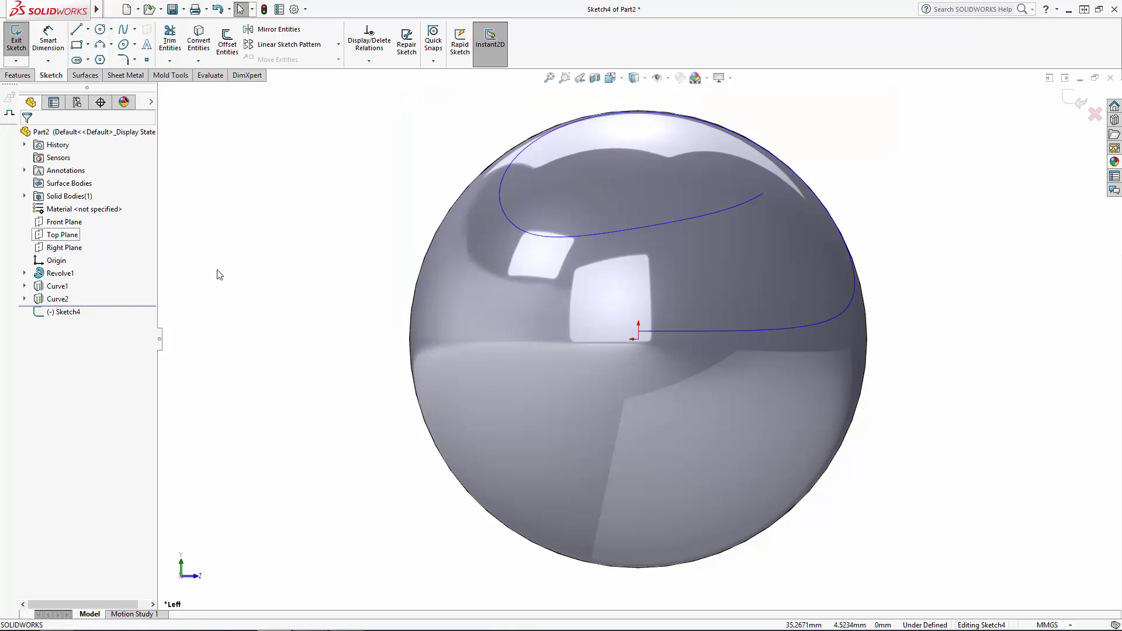
pyautogui.click(123, 28)
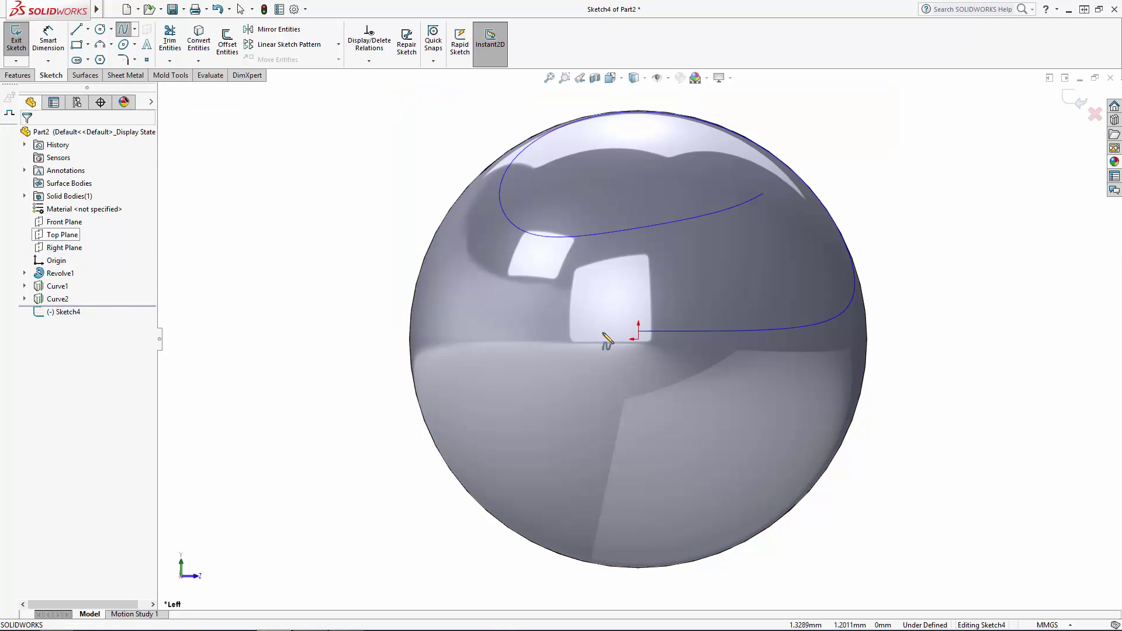
pyautogui.click(623, 326)
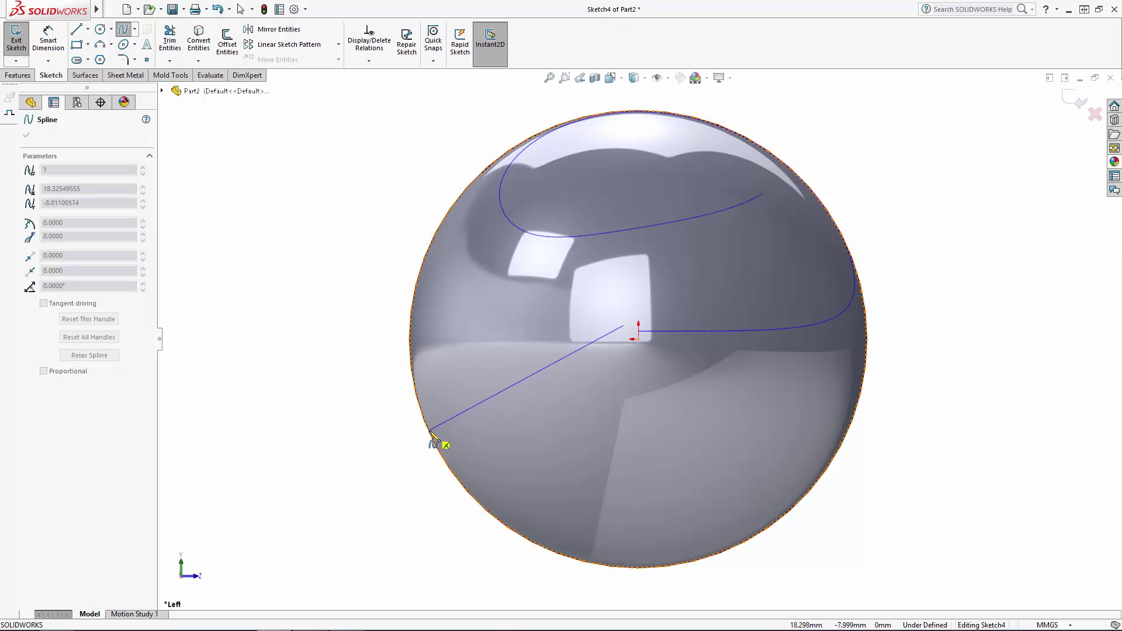
pyautogui.doubleClick(445, 462)
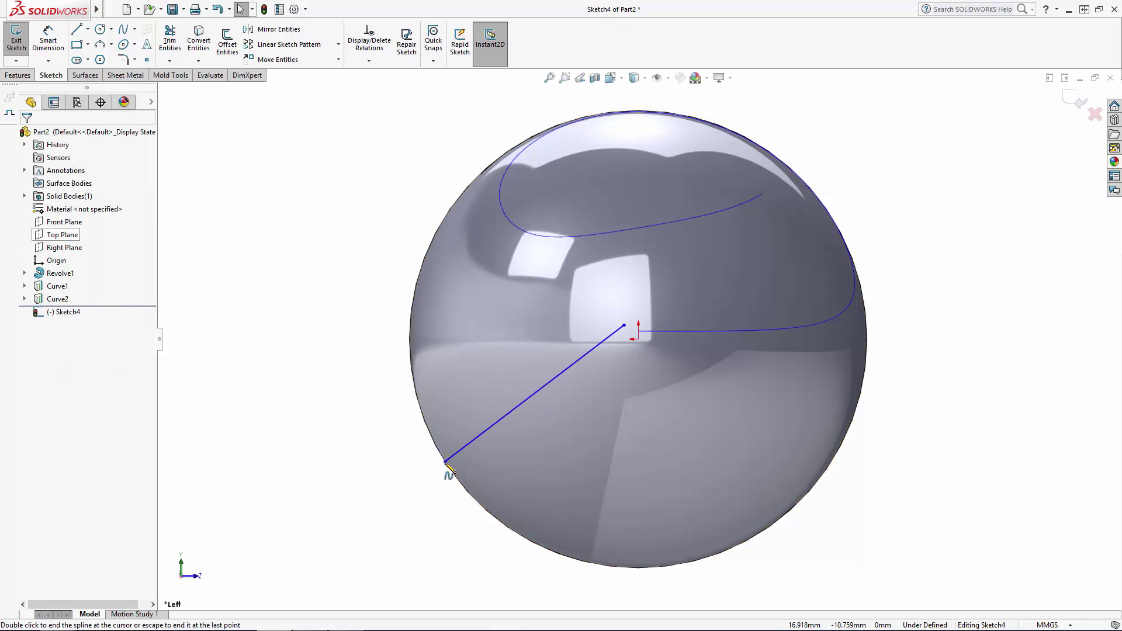
# Bend the new spline into an S shape with nearly horizontal ends using its two end handles.
pyautogui.click(457, 452)
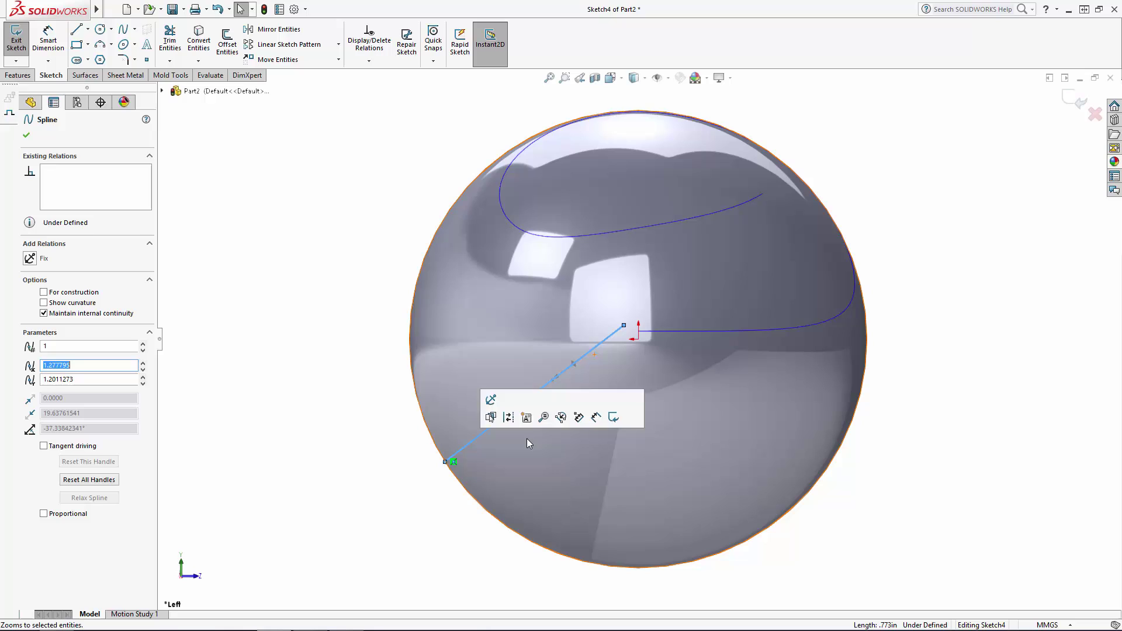
pyautogui.moveTo(503, 426); pyautogui.dragTo(533, 466)
pyautogui.moveTo(599, 383); pyautogui.dragTo(555, 328)
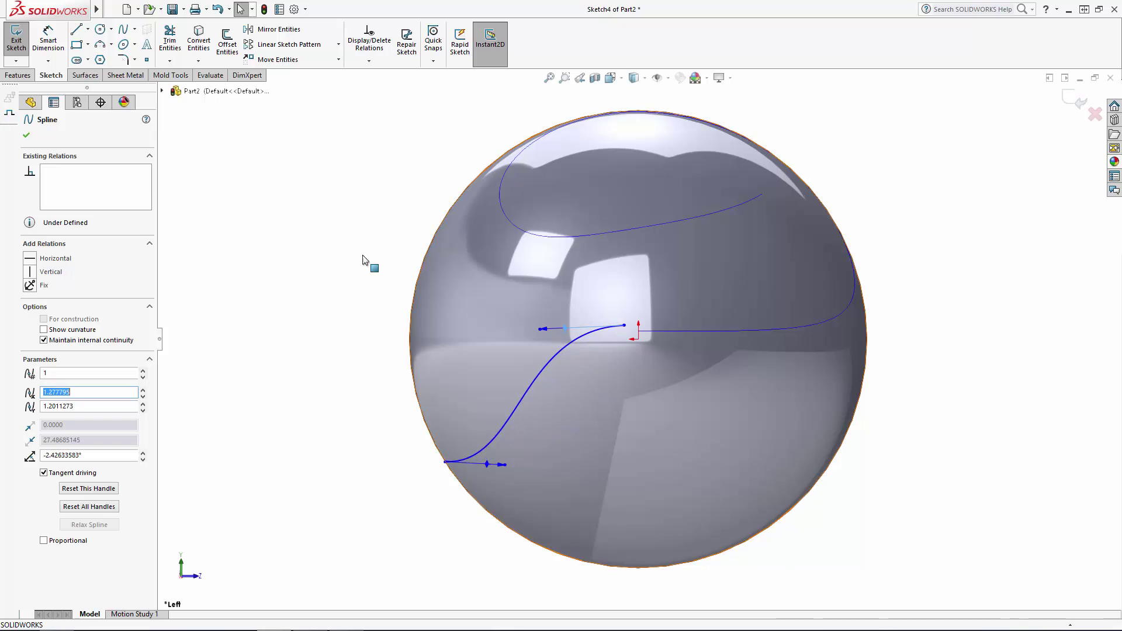
# Make the spline's upper endpoint coincident with the first projected curve.
pyautogui.click(369, 258)
pyautogui.click(624, 325)
pyautogui.keyDown('ctrl'); pyautogui.click(655, 335); pyautogui.keyUp('ctrl')
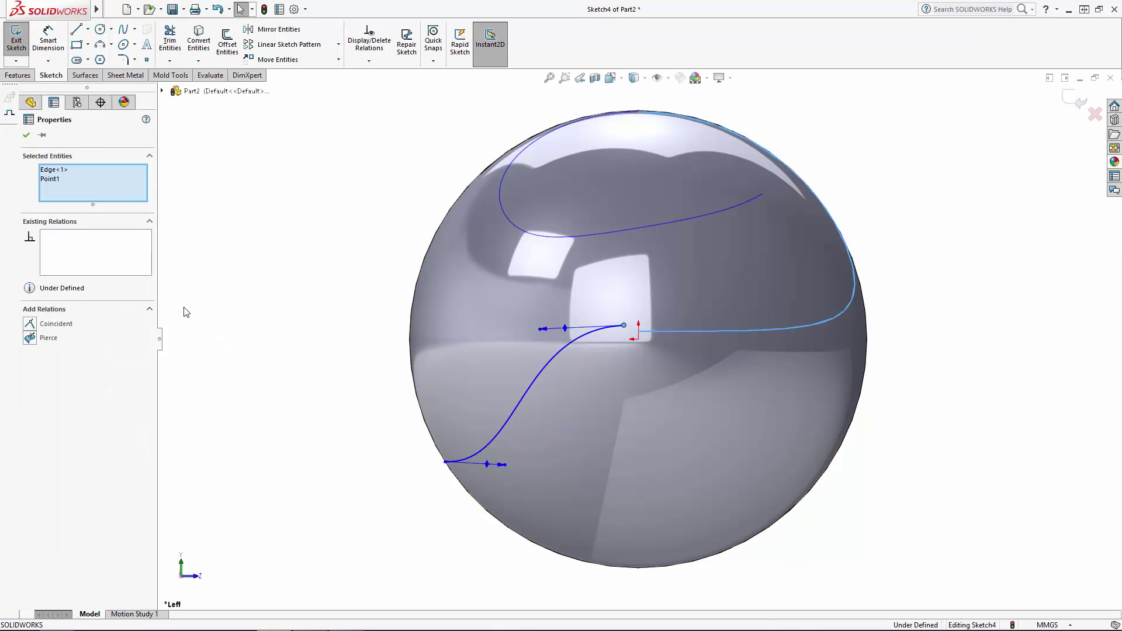
pyautogui.click(30, 325)
pyautogui.click(298, 419)
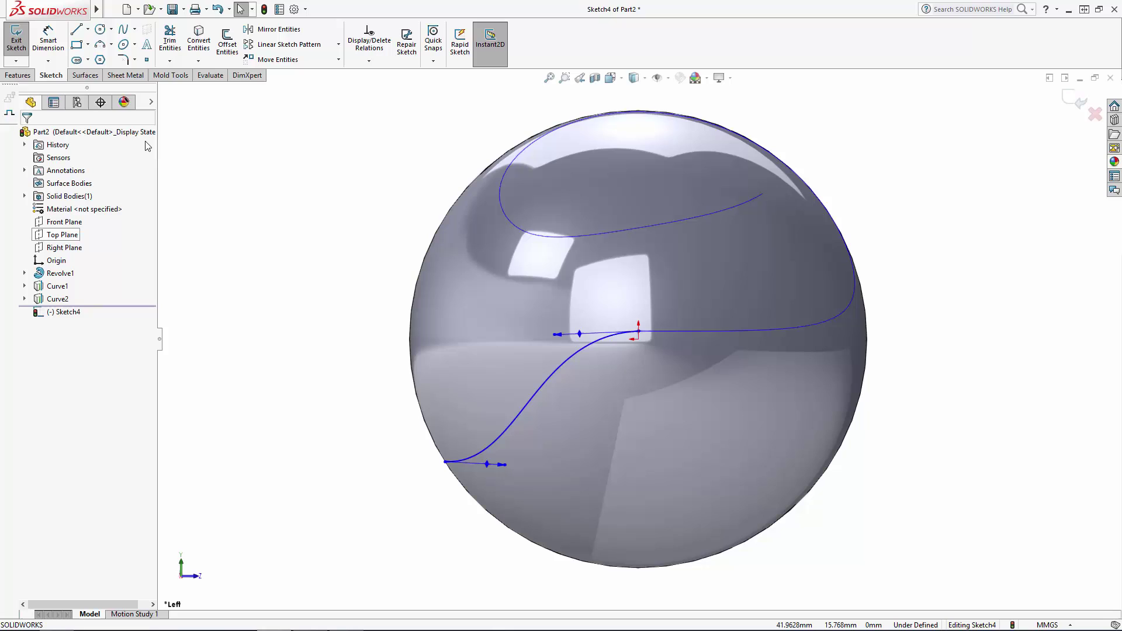
# Add horizontal relations to the spline's two end handles.
pyautogui.click(525, 397)
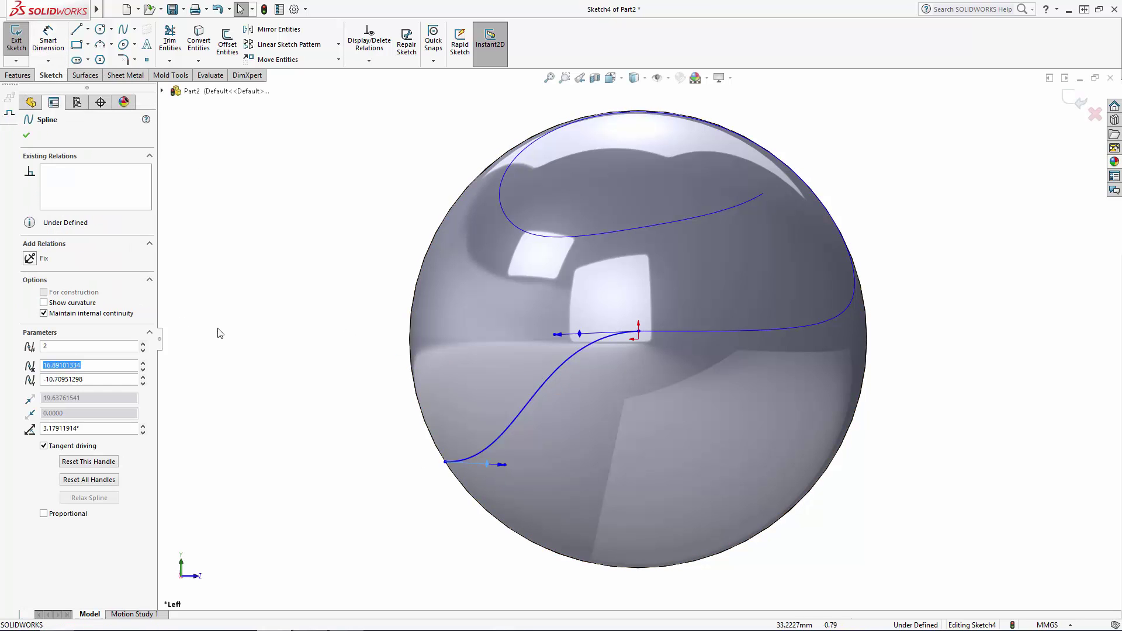
pyautogui.click(505, 466)
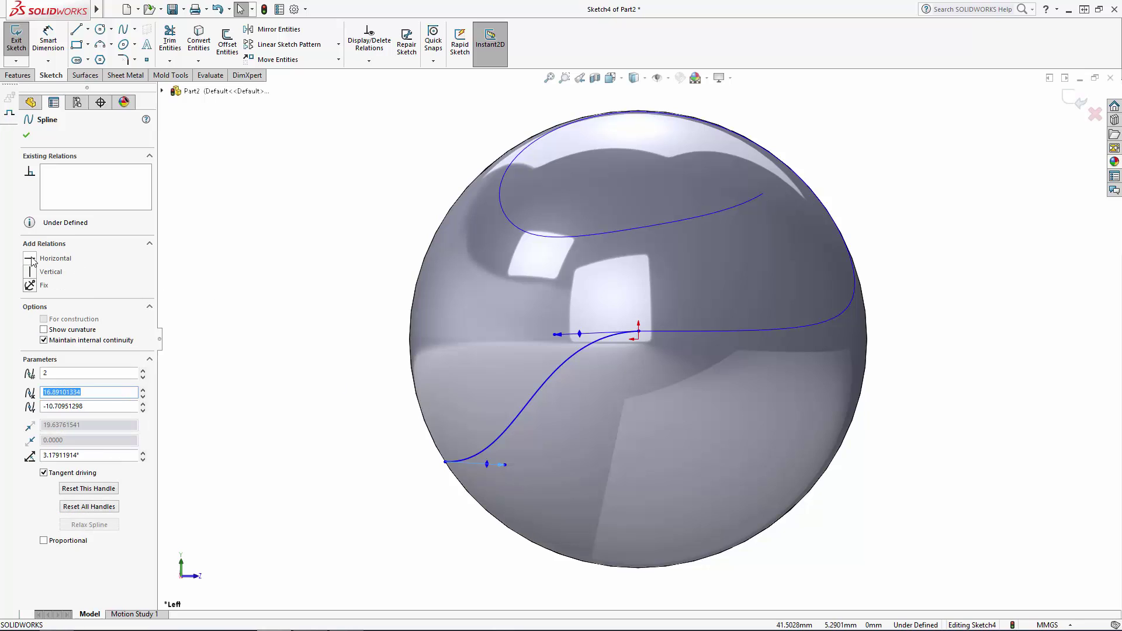
pyautogui.click(32, 261)
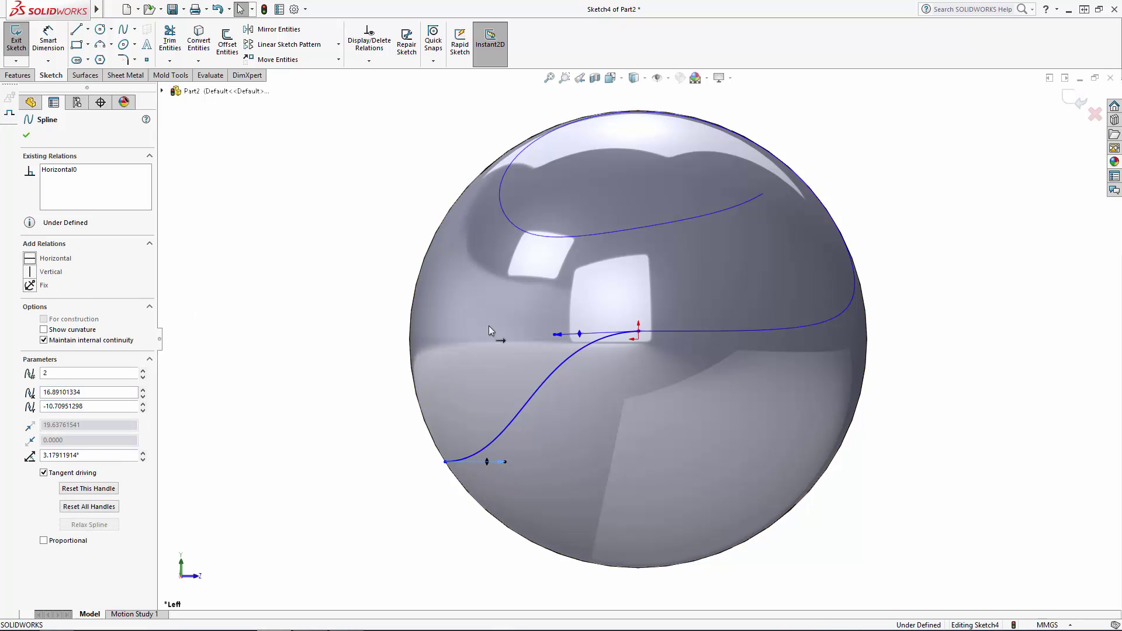
pyautogui.click(255, 324)
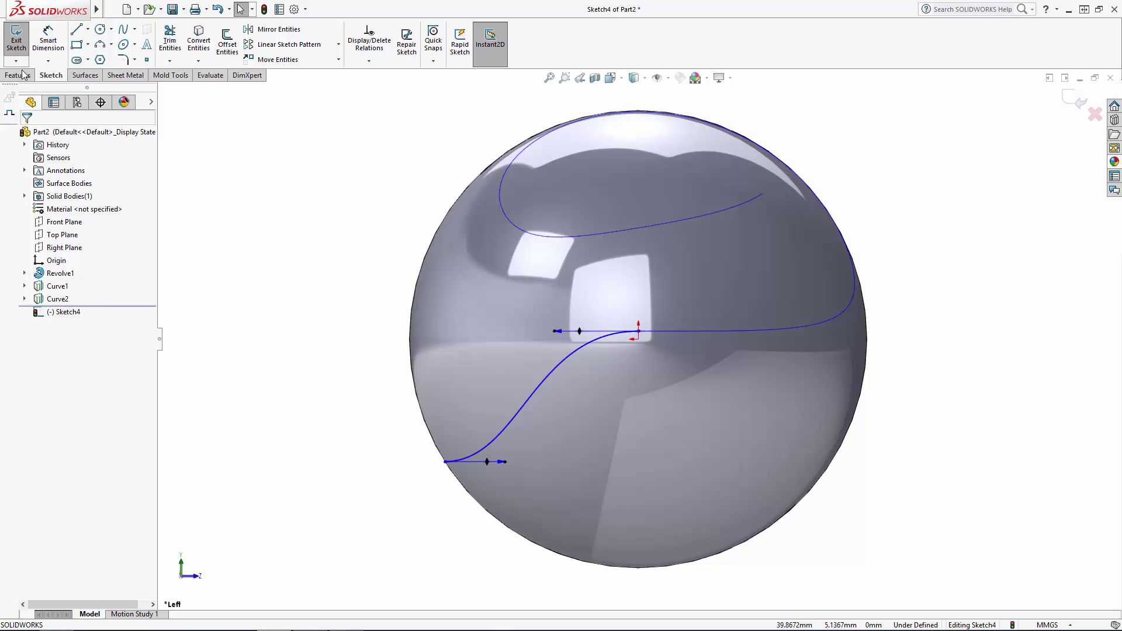
# Dimension the spline's endpoint on the hemisphere outline 10.9 mm vertically below the origin.
pyautogui.click(40, 39)
pyautogui.click(639, 340)
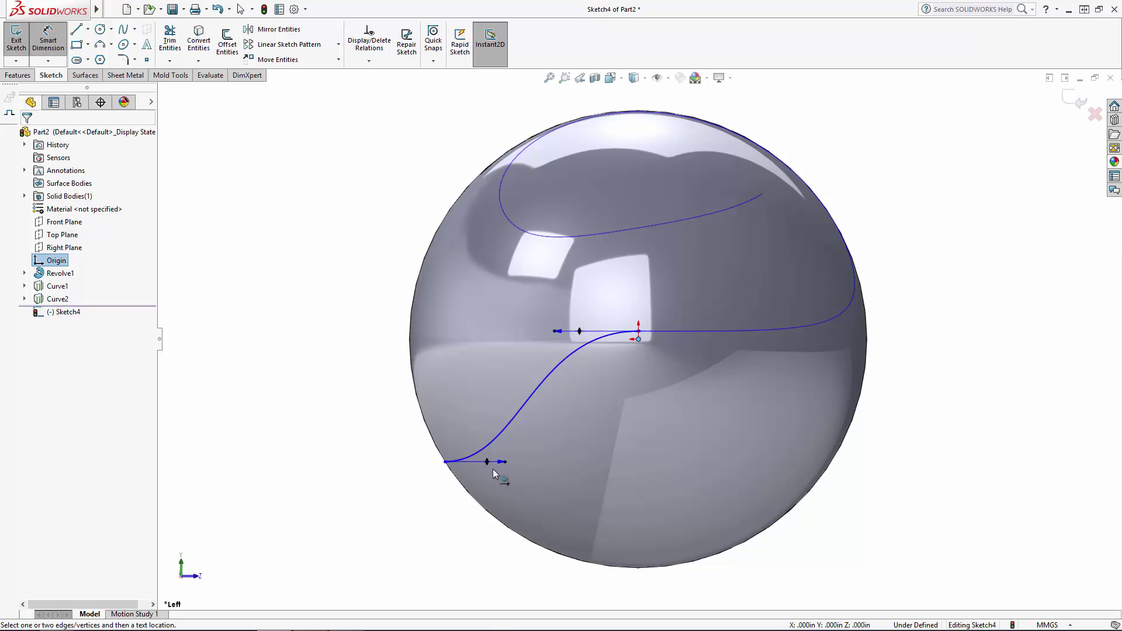
pyautogui.click(445, 462)
pyautogui.click(645, 372)
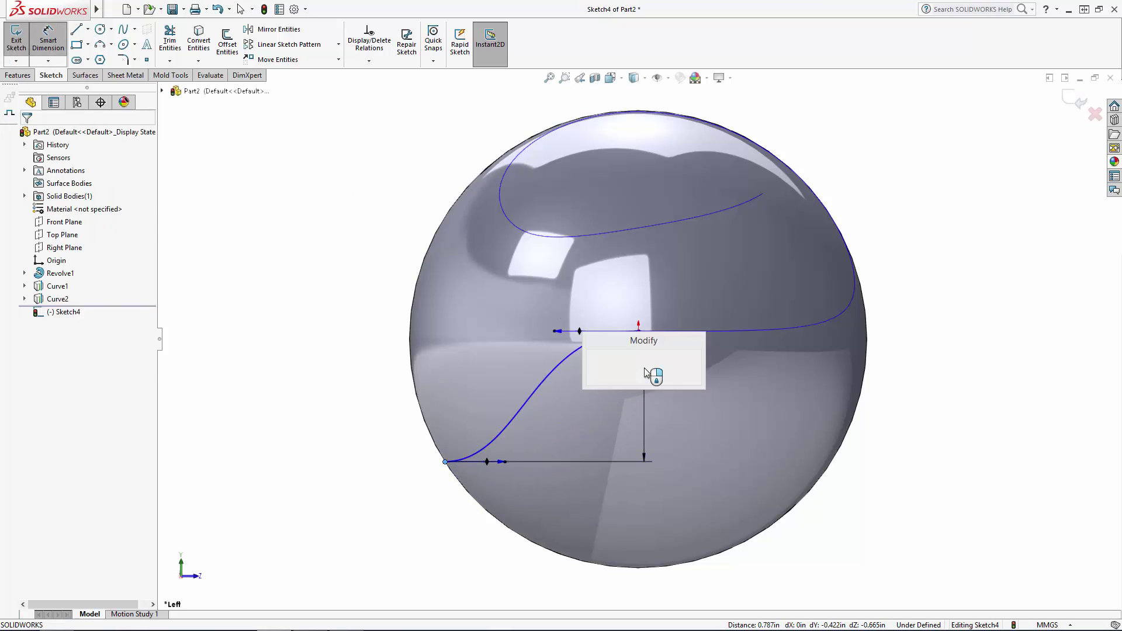
pyautogui.write('10.9')
pyautogui.press('Return')
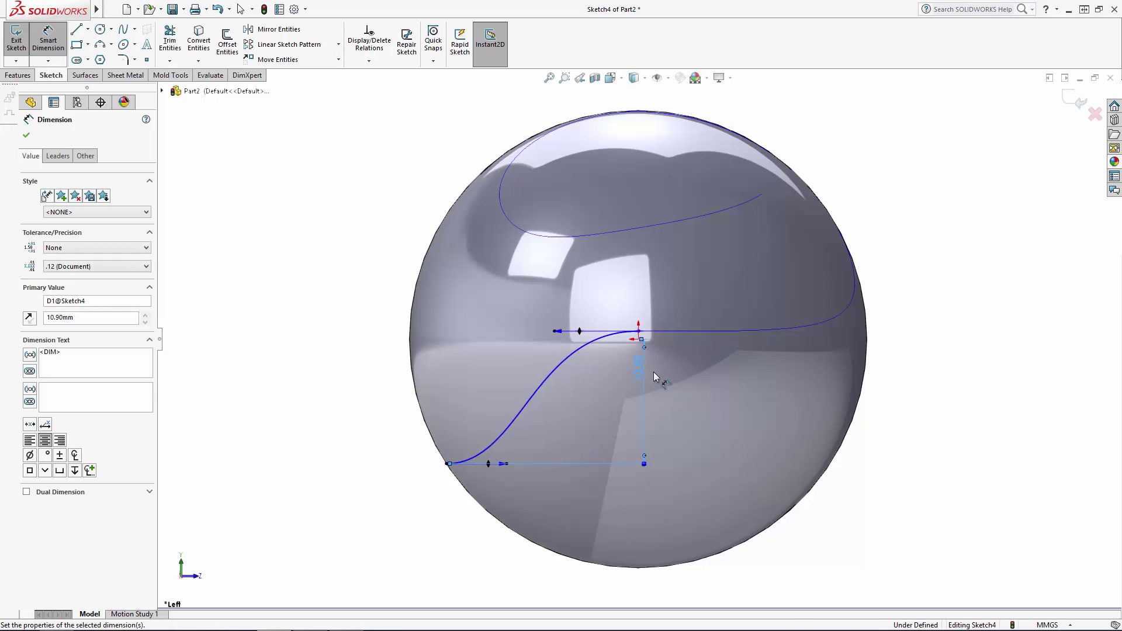
pyautogui.press('Escape')
# Add a vertical relation between the spline's upper endpoint and the origin.
pyautogui.moveTo(638, 331); pyautogui.dragTo(643, 331)
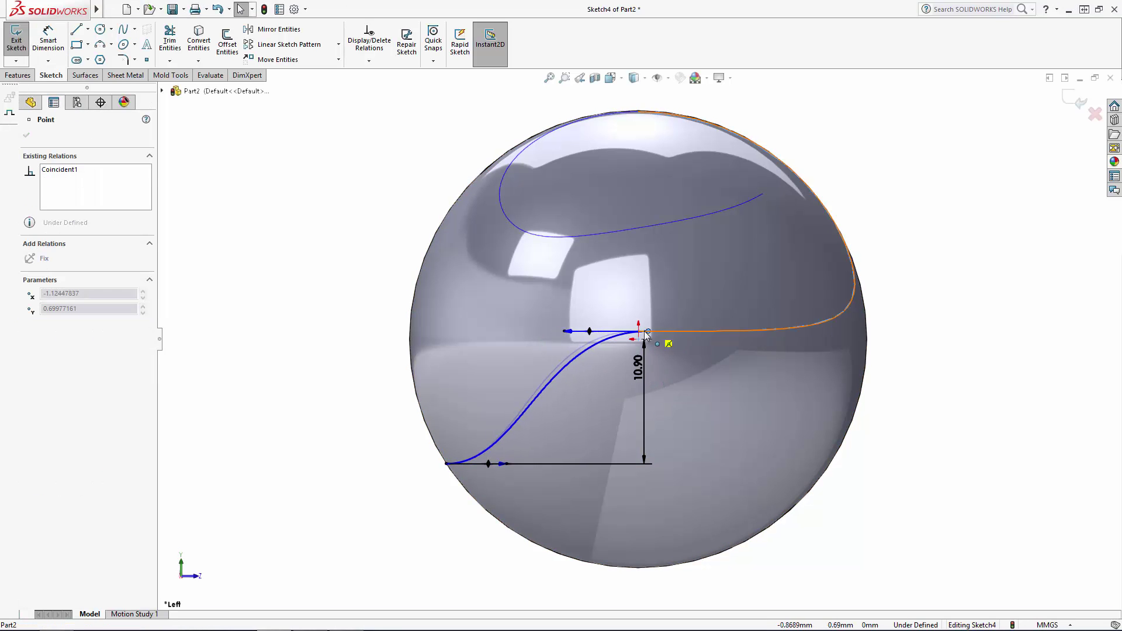
pyautogui.keyDown('ctrl'); pyautogui.click(639, 339); pyautogui.keyUp('ctrl')
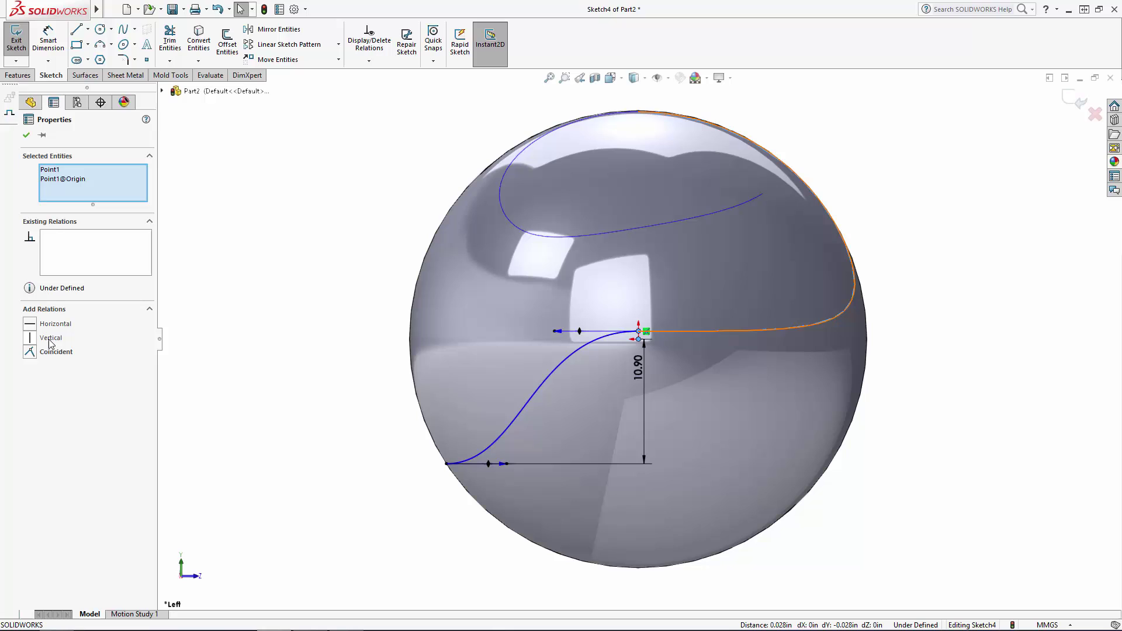
pyautogui.click(50, 339)
pyautogui.press('Escape')
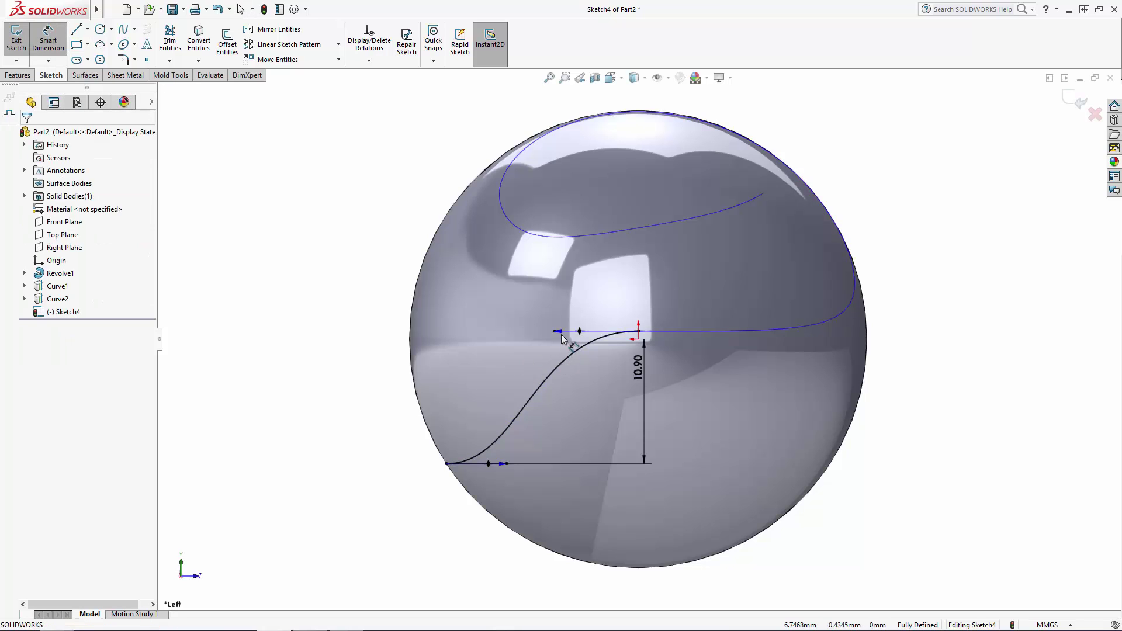
# Dimension the tangent handle at the spline's upper endpoint to 50.5 mm.
pyautogui.click(556, 331)
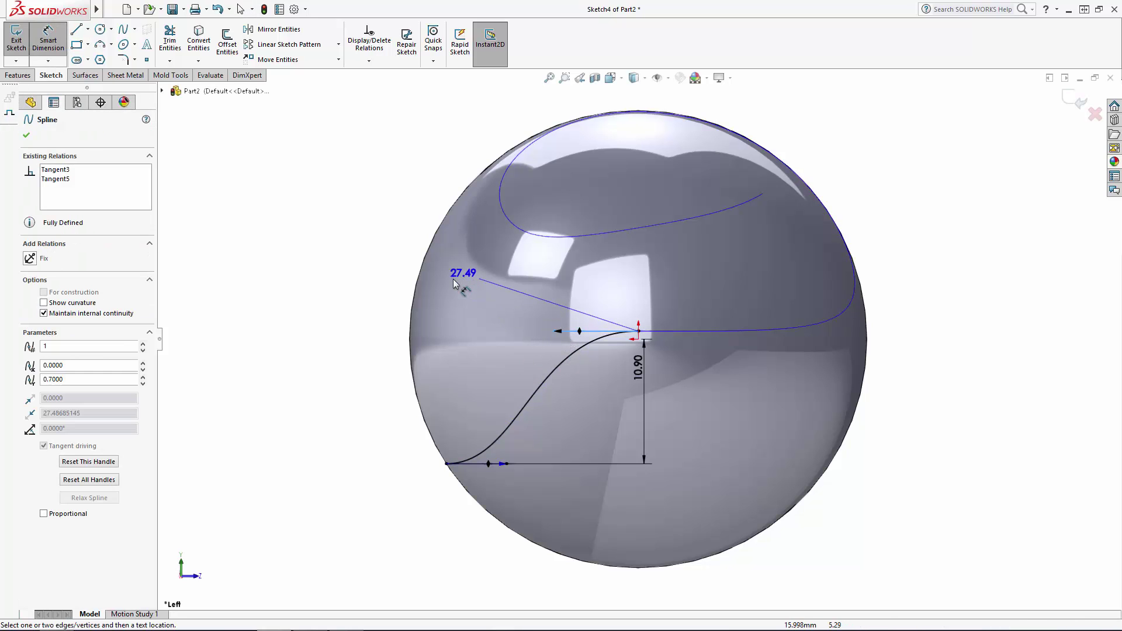
pyautogui.click(450, 278)
pyautogui.write('50.5')
pyautogui.press('Return')
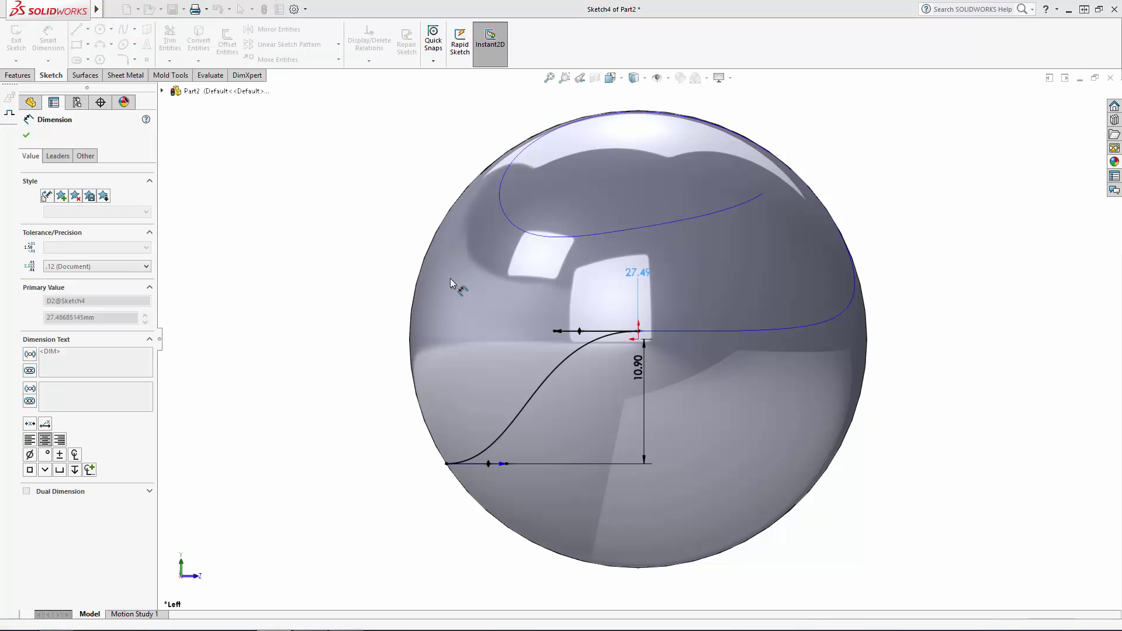
# Dimension the tangent handle at the spline's lower endpoint on the hemisphere outline to 3 mm.
pyautogui.click(503, 464)
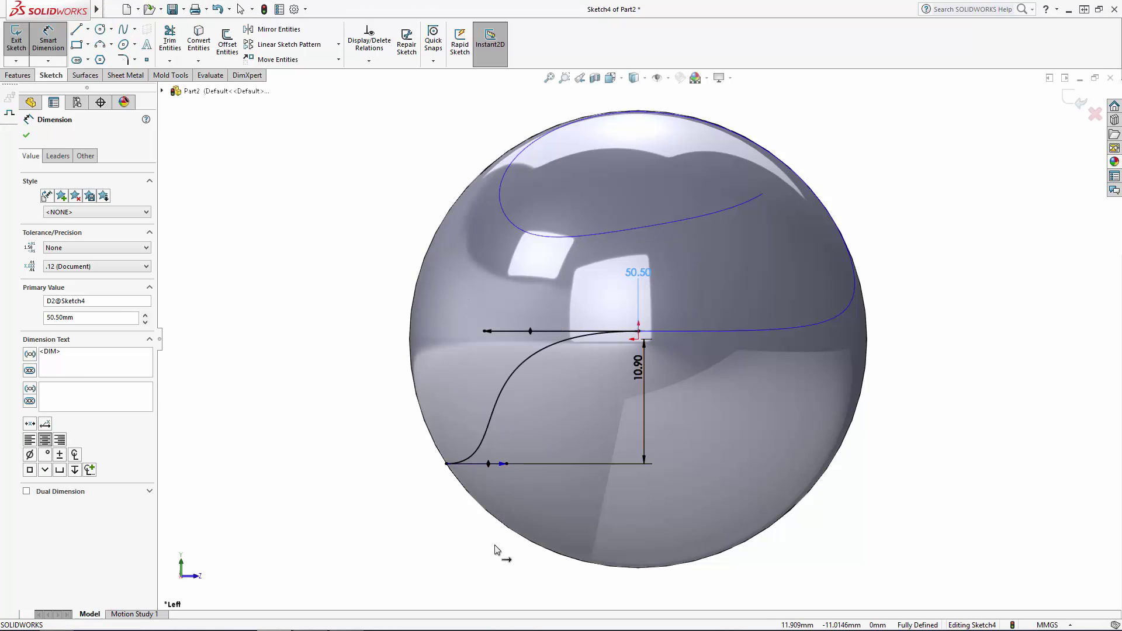
pyautogui.click(488, 552)
pyautogui.write('3761541mm')
pyautogui.press('Return')
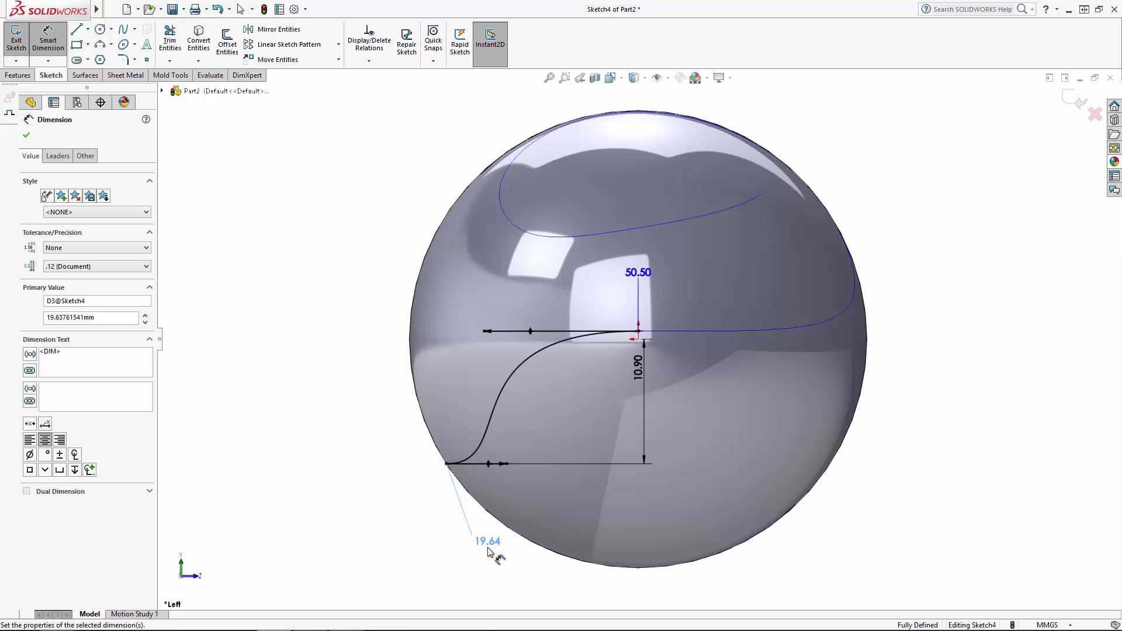
pyautogui.scroll(-8, 427, 475)
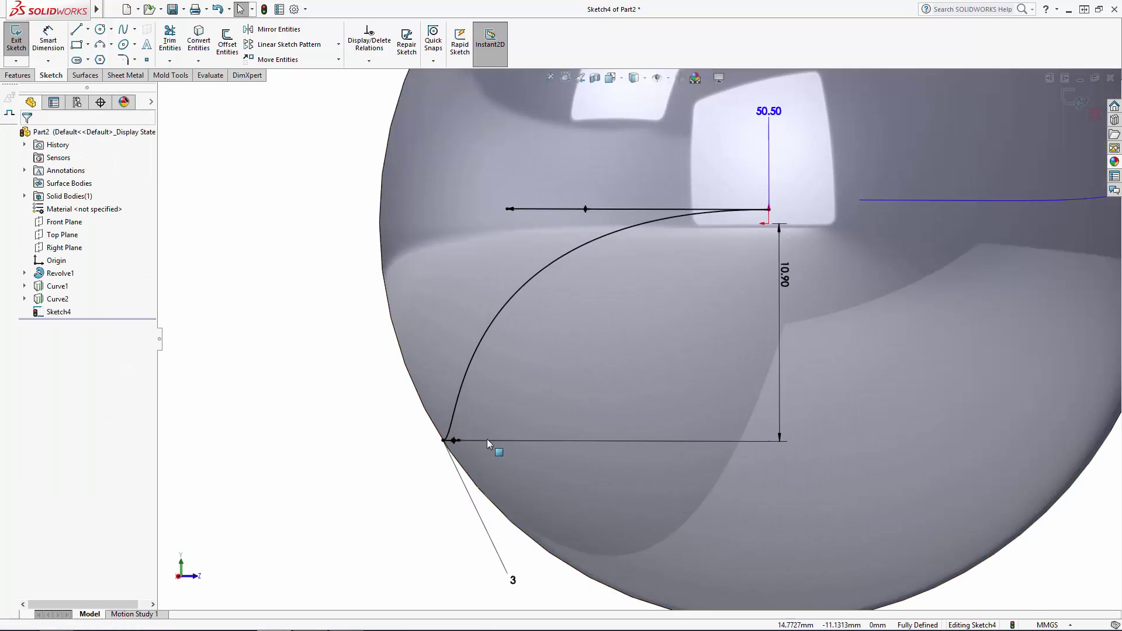
pyautogui.press('f')
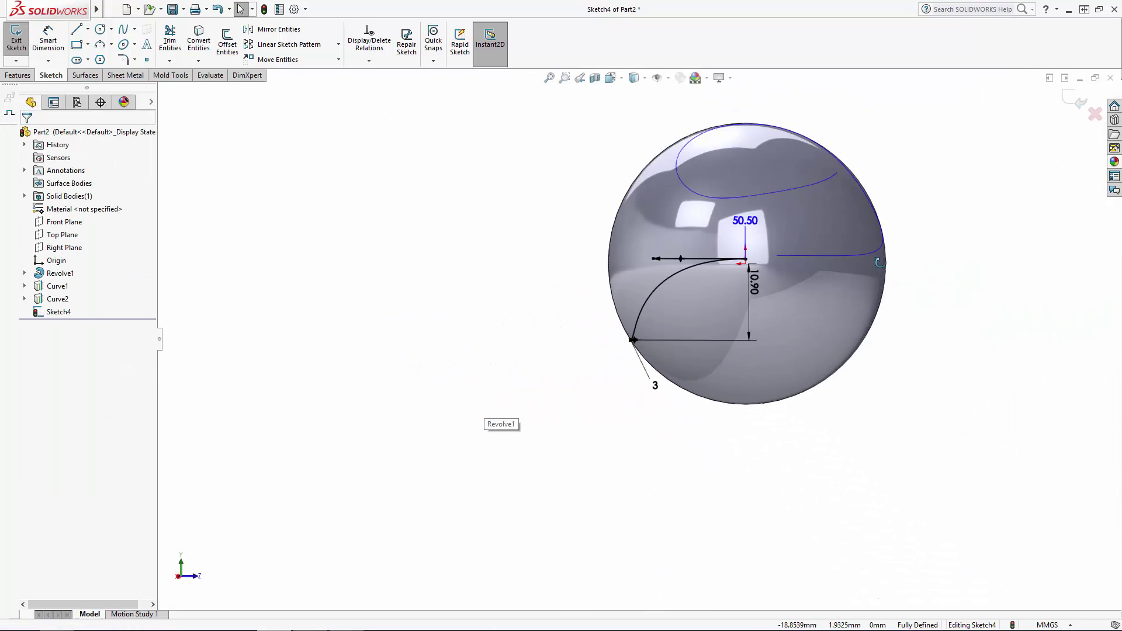
# Exit the sketch and project its spline onto the hemisphere face as a curve, with the projection direction reversed.
pyautogui.doubleClick(1005, 210)
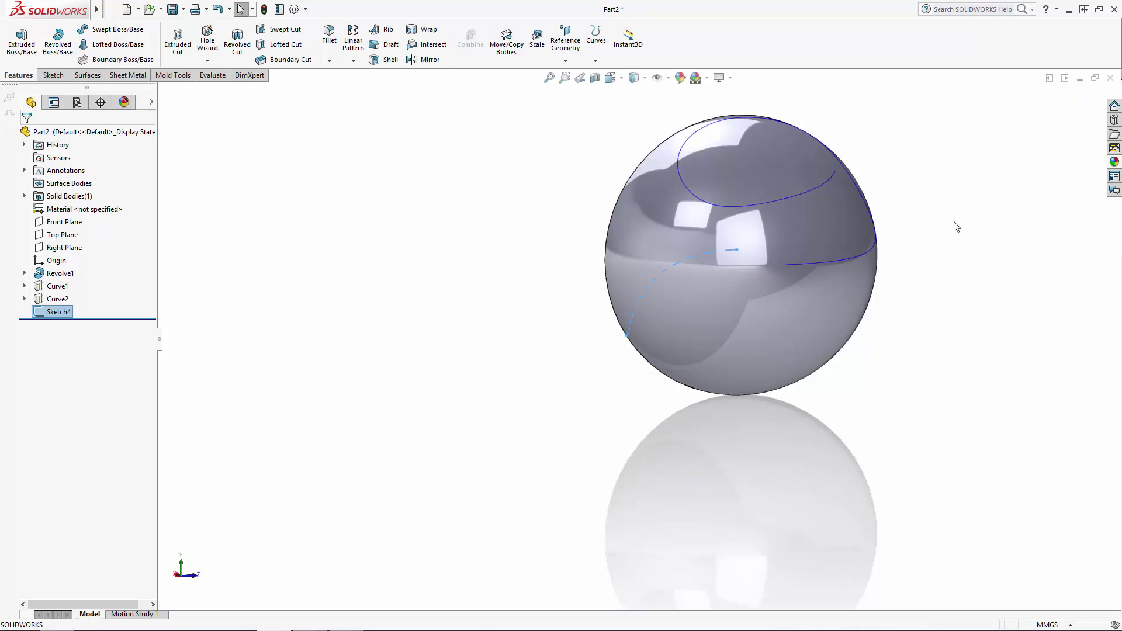
pyautogui.click(596, 36)
pyautogui.click(620, 108)
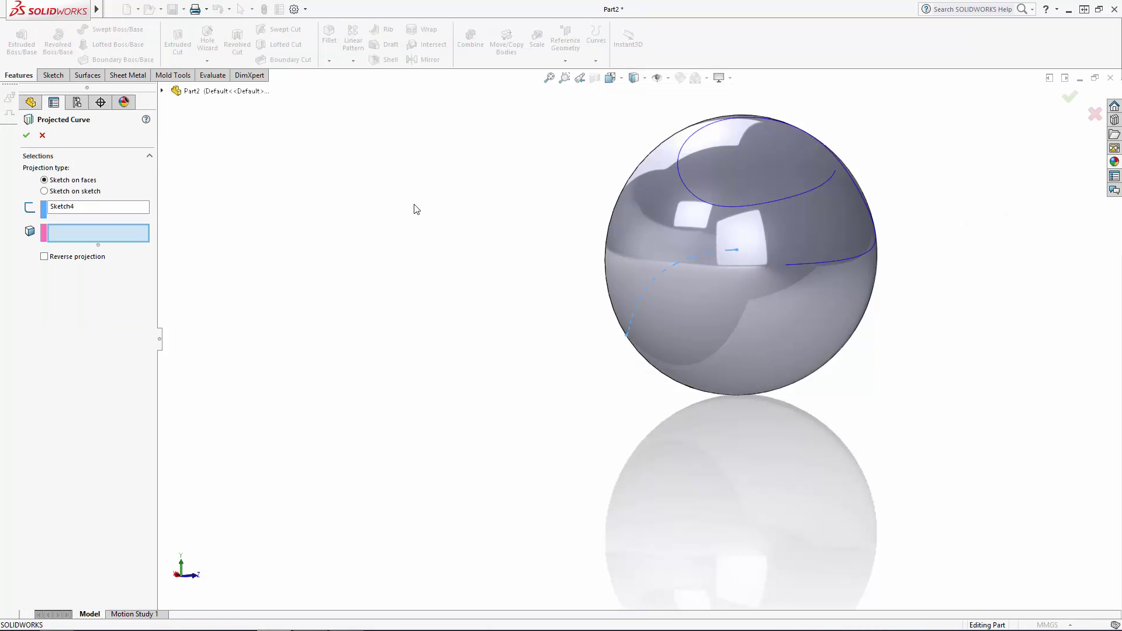
pyautogui.click(703, 338)
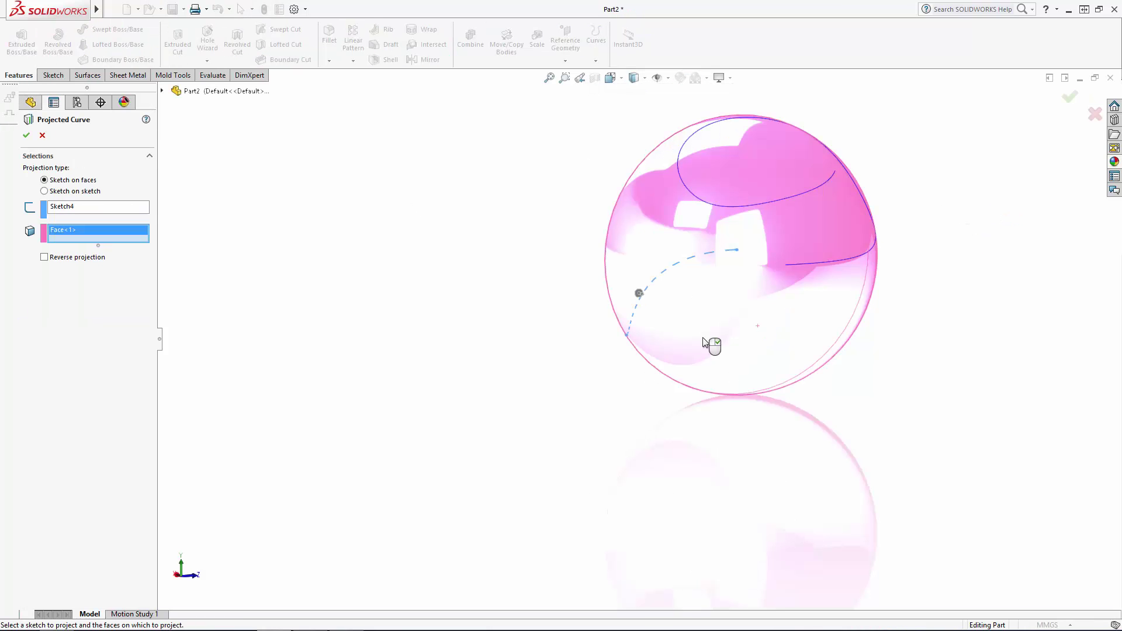
pyautogui.click(639, 295)
pyautogui.moveTo(483, 333)
pyautogui.mouseDown(button='middle')
pyautogui.moveTo(538, 301)
pyautogui.moveTo(1064, 161)
pyautogui.mouseUp(button='middle')
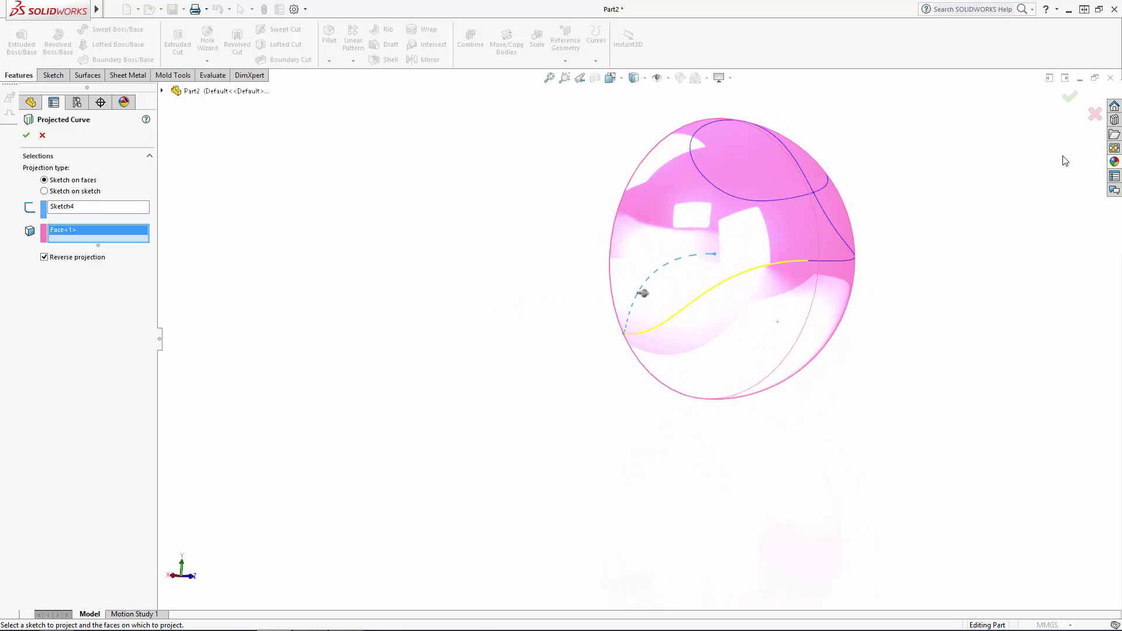
pyautogui.click(1070, 97)
# Sweep a 1.8 mm diameter circular profile along the newly projected S-shaped third curve.
pyautogui.scroll(3, 935, 308)
pyautogui.scroll(-5, 808, 294)
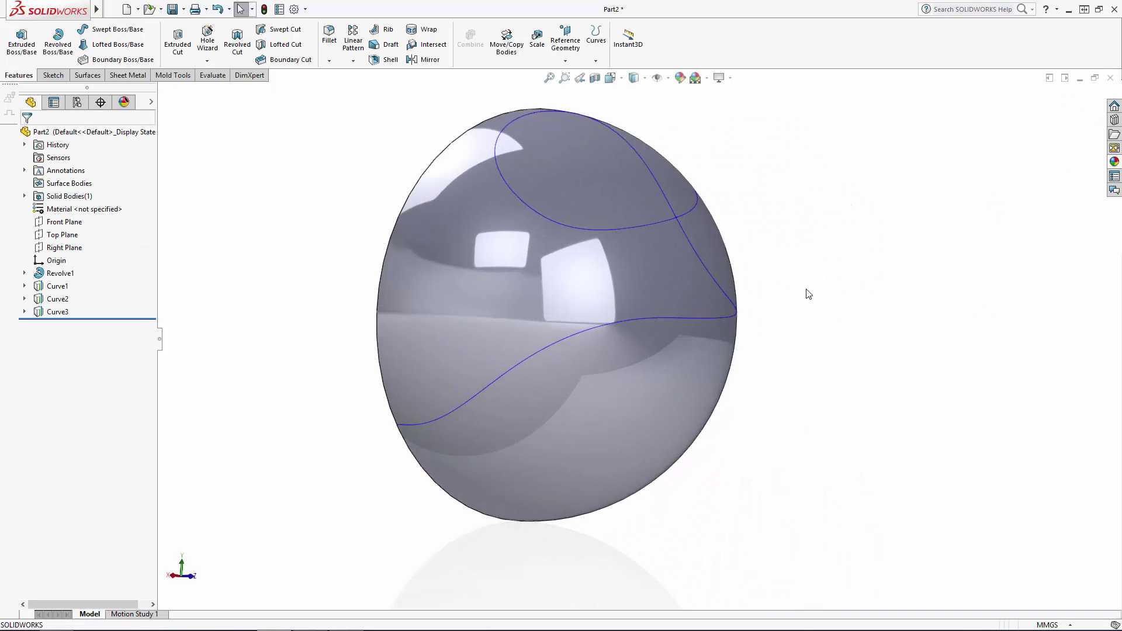
pyautogui.moveTo(808, 294); pyautogui.dragTo(800, 331, button='middle')
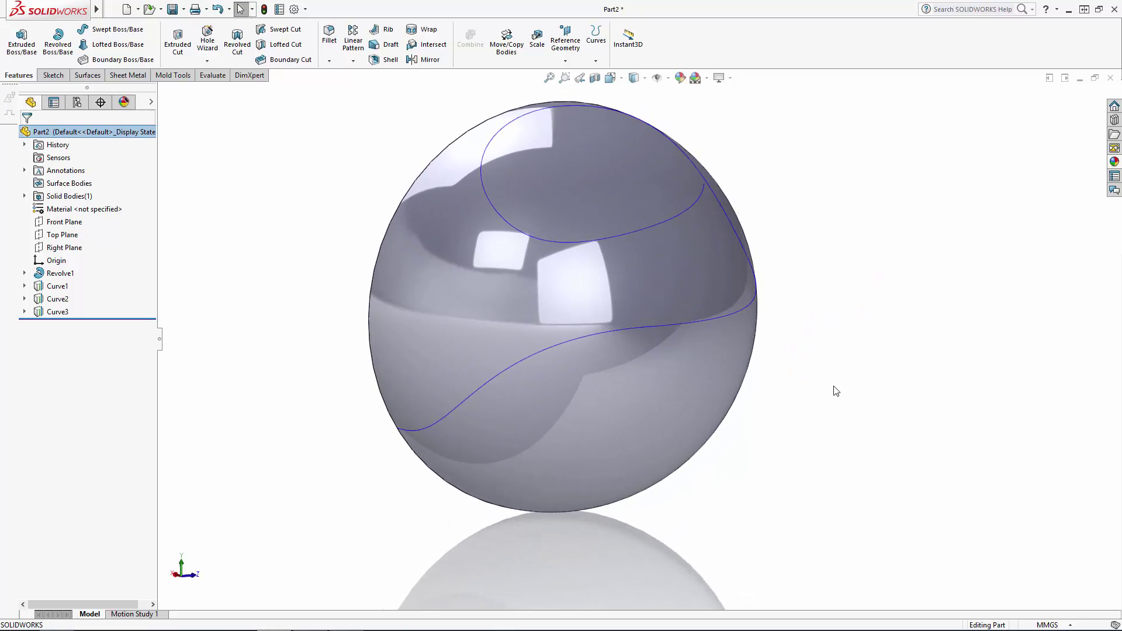
pyautogui.scroll(4, 833, 387)
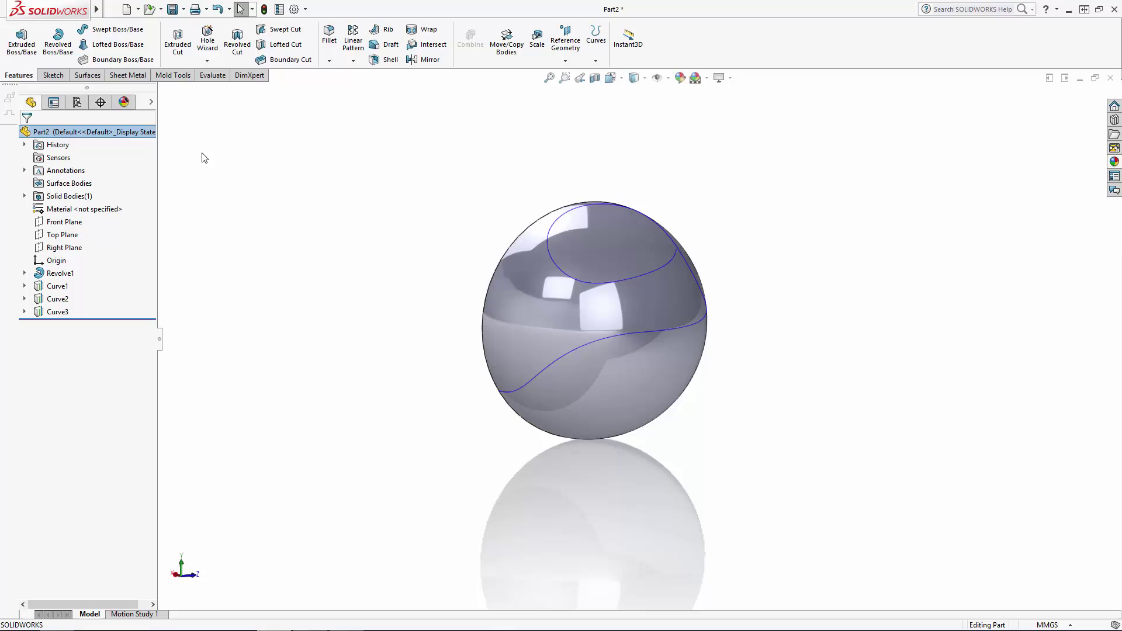
pyautogui.click(117, 29)
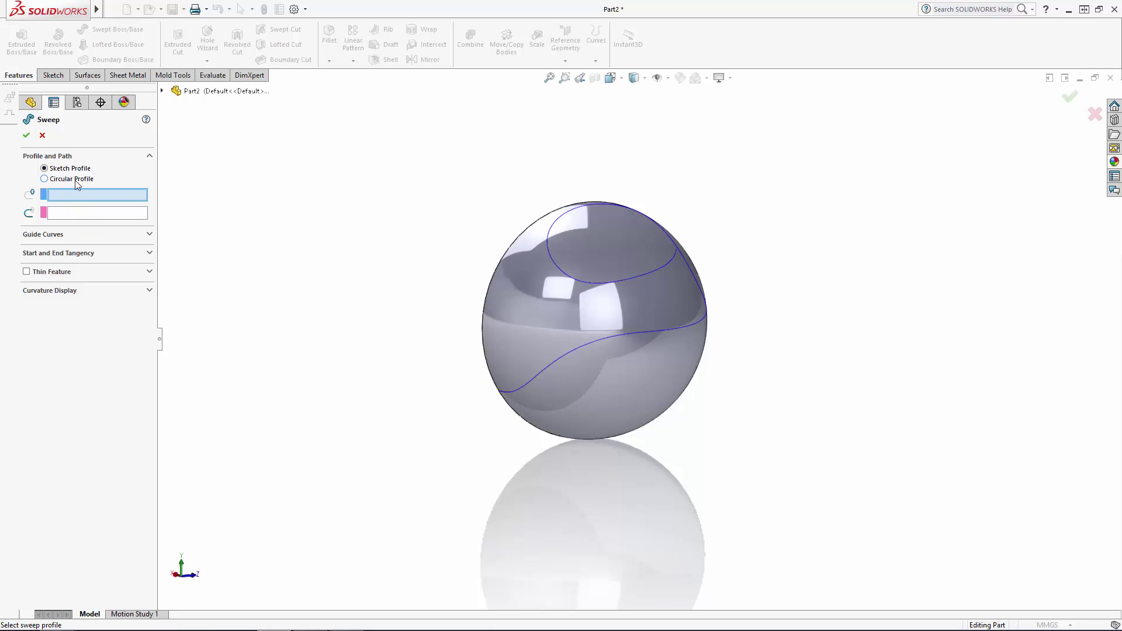
pyautogui.click(51, 180)
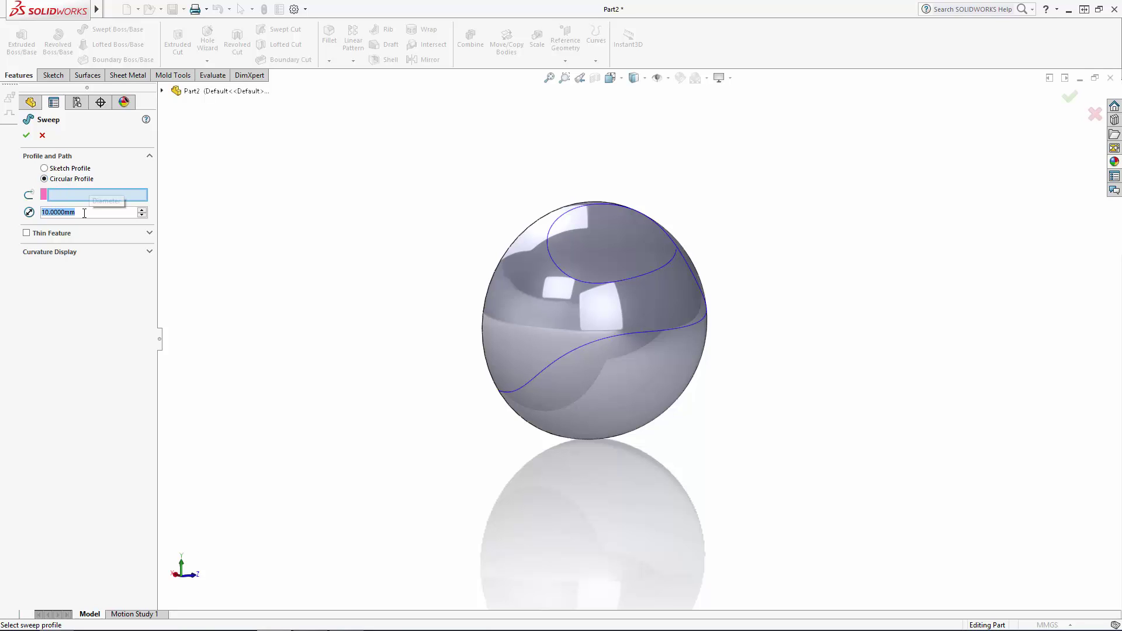
pyautogui.write('1.8')
pyautogui.press('Return')
pyautogui.click(567, 359)
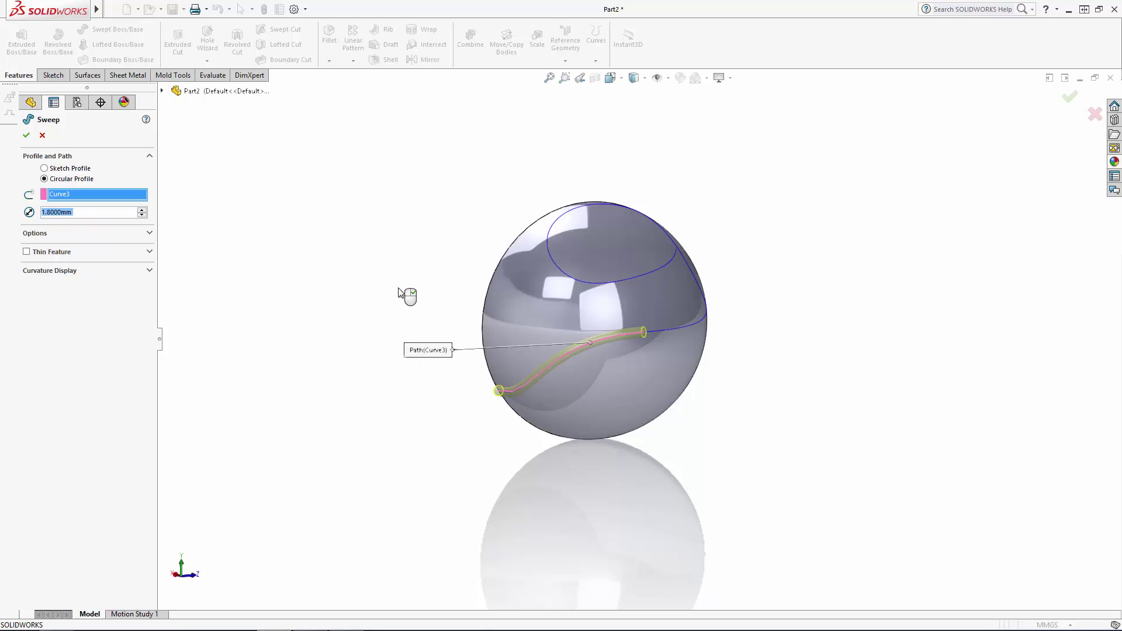
pyautogui.click(26, 136)
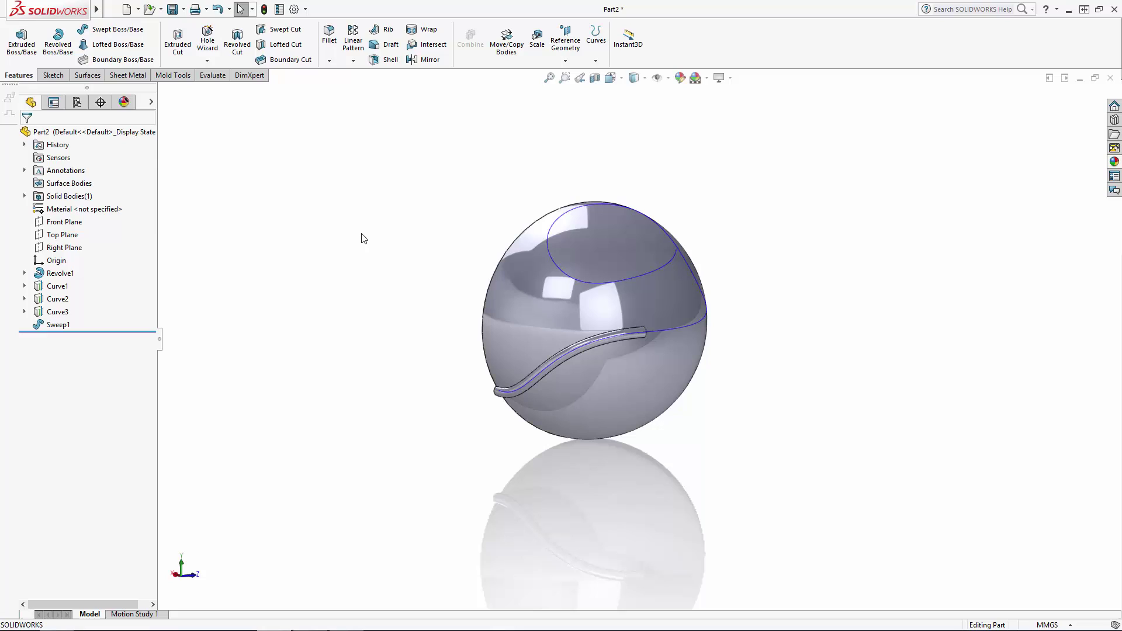
# Sweep a 1.8 mm diameter circular profile along the first projected curve, continuing from the existing sweep.
pyautogui.press('Return')
pyautogui.click(71, 179)
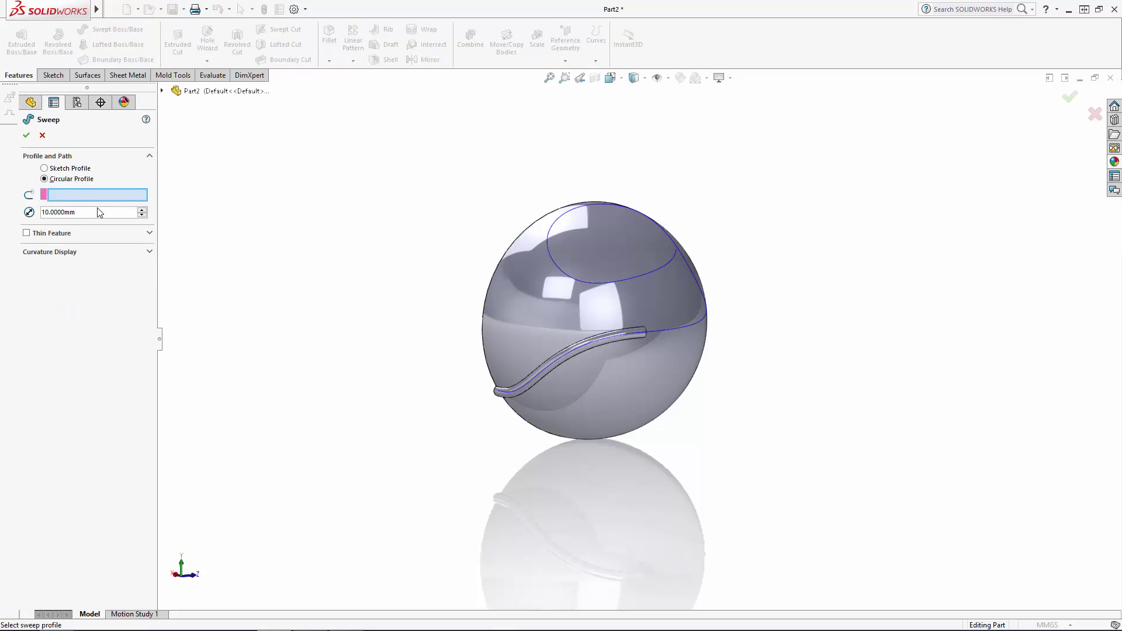
pyautogui.doubleClick(100, 214)
pyautogui.write('1.8')
pyautogui.press('Return')
pyautogui.click(662, 331)
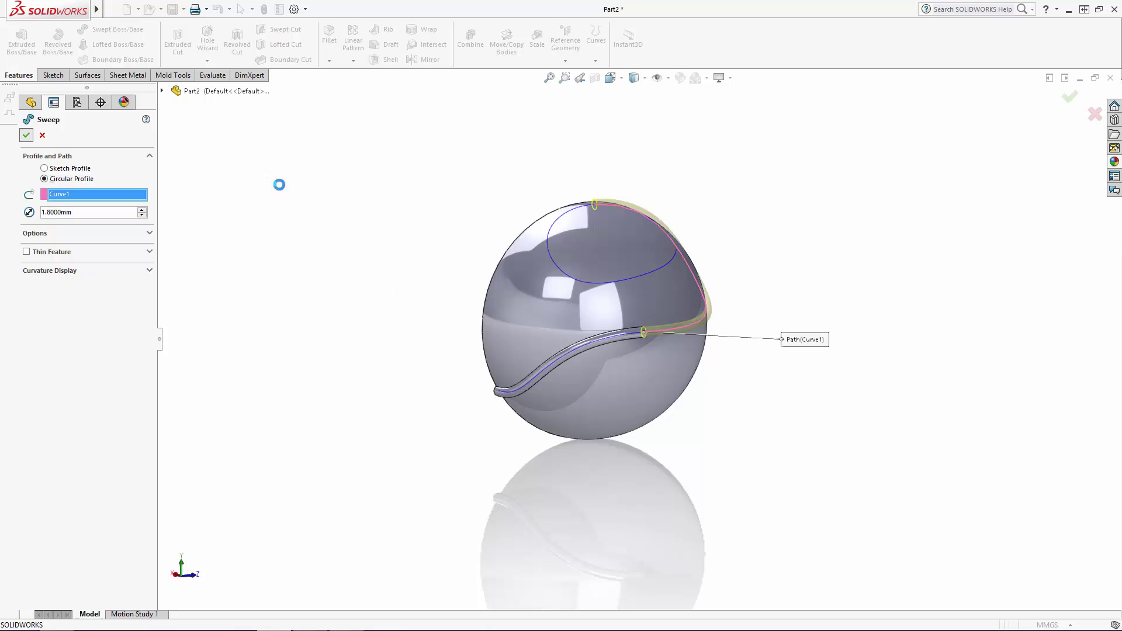
# Sweep a 1.8 mm diameter circular profile along the second projected curve, the loop near the sphere's top.
pyautogui.press('Return')
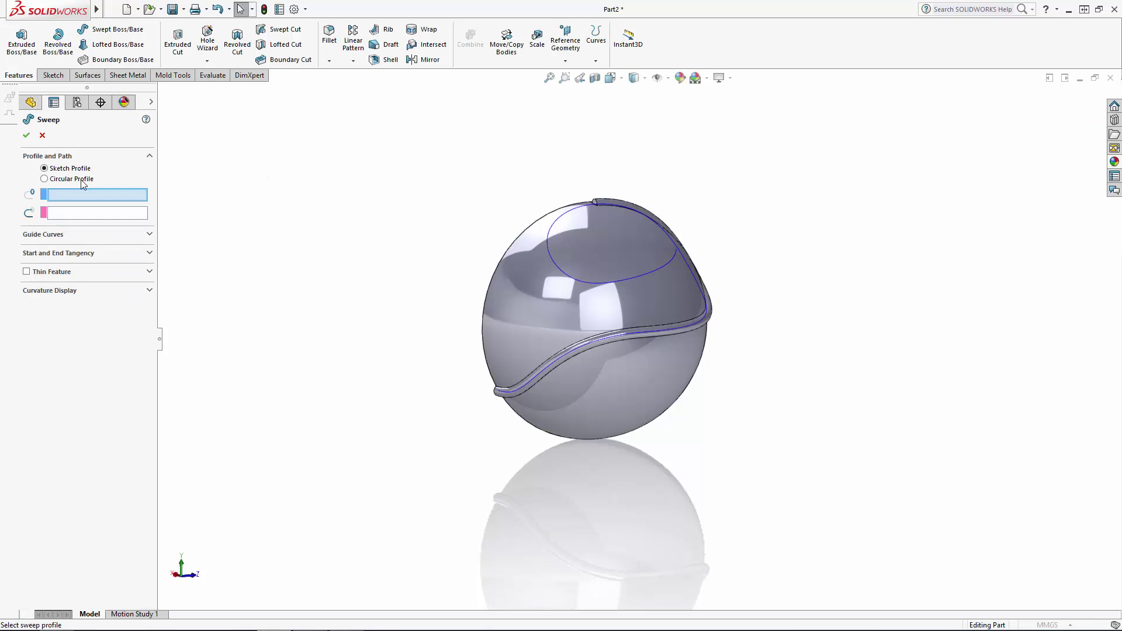
pyautogui.doubleClick(89, 213)
pyautogui.write('1.8')
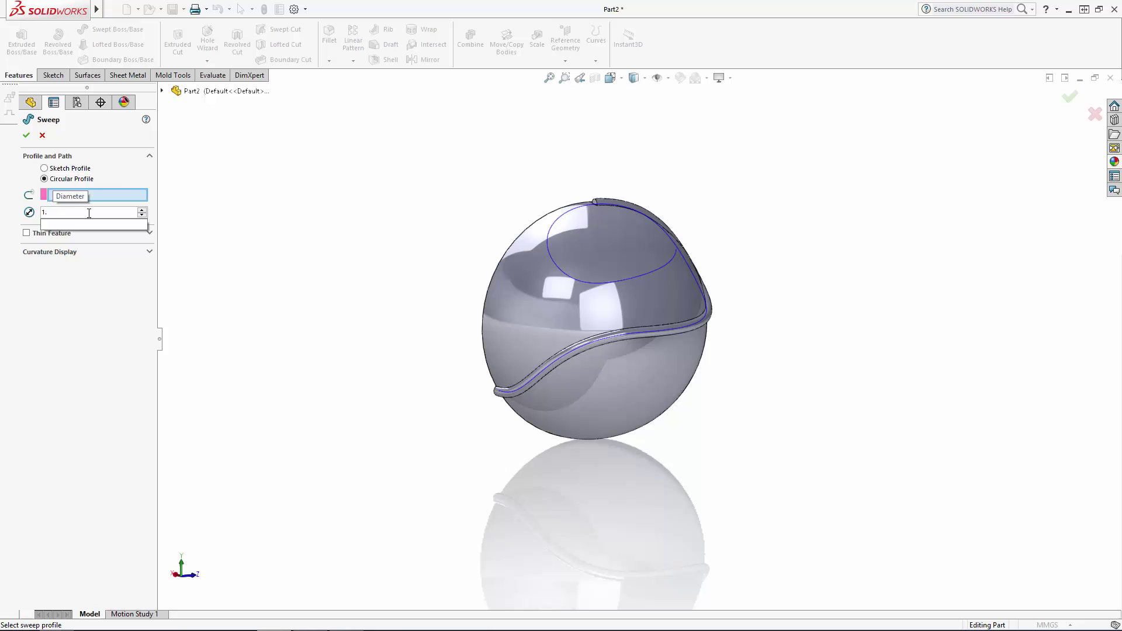
pyautogui.press('Return')
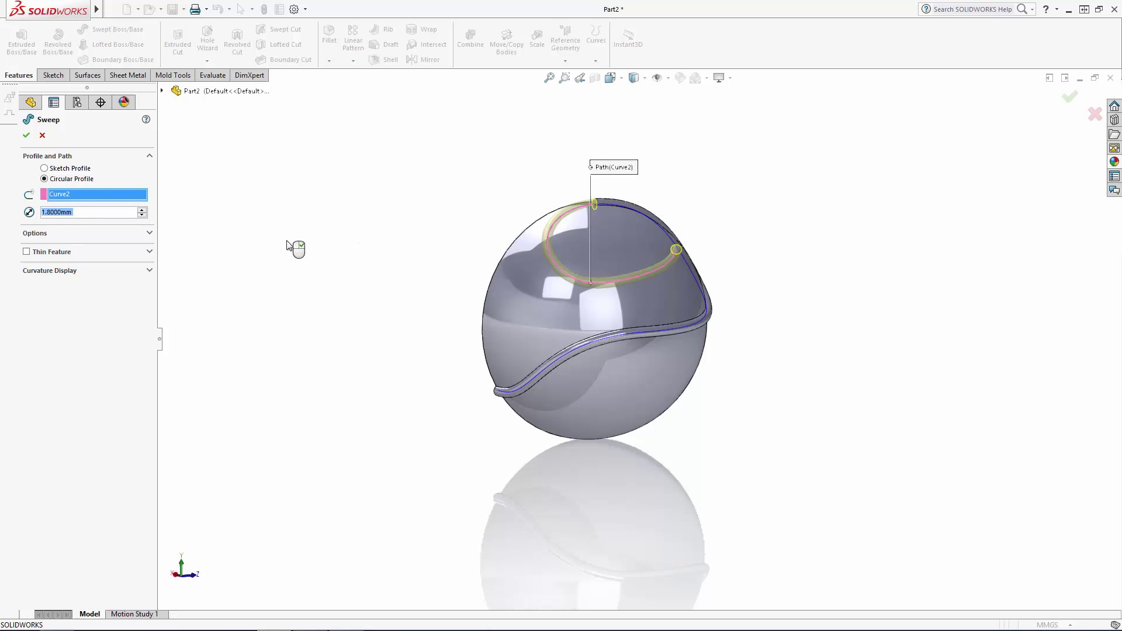
pyautogui.press('Return')
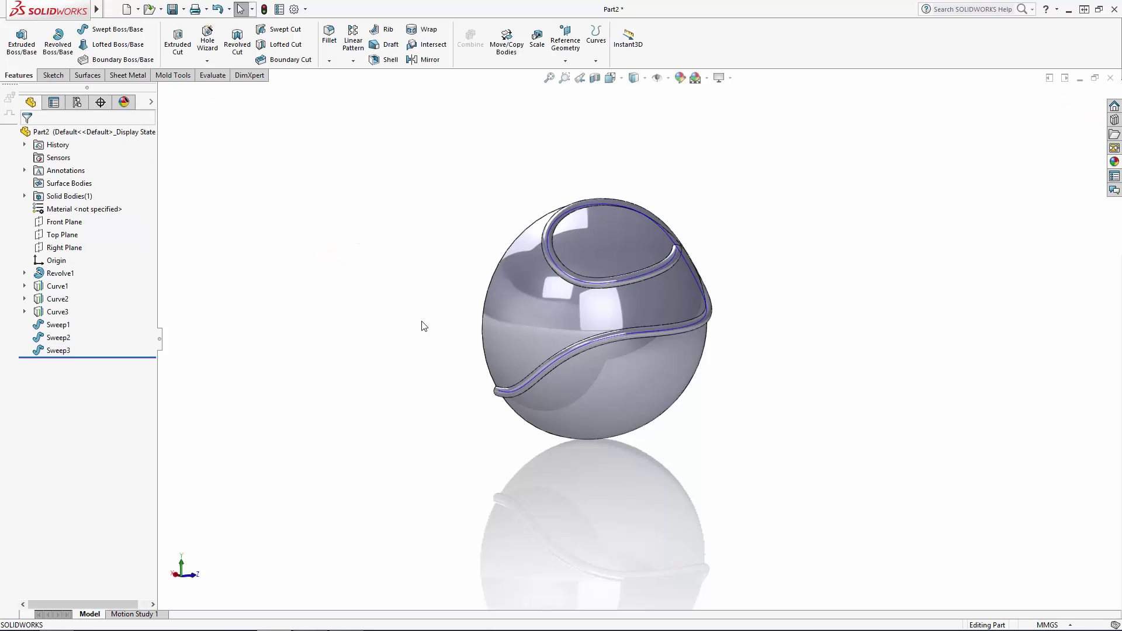
# Hide the three projected curves Curve1, Curve2 and Curve3.
pyautogui.click(61, 286)
pyautogui.keyDown('shift'); pyautogui.click(64, 313); pyautogui.keyUp('shift')
pyautogui.click(74, 292)
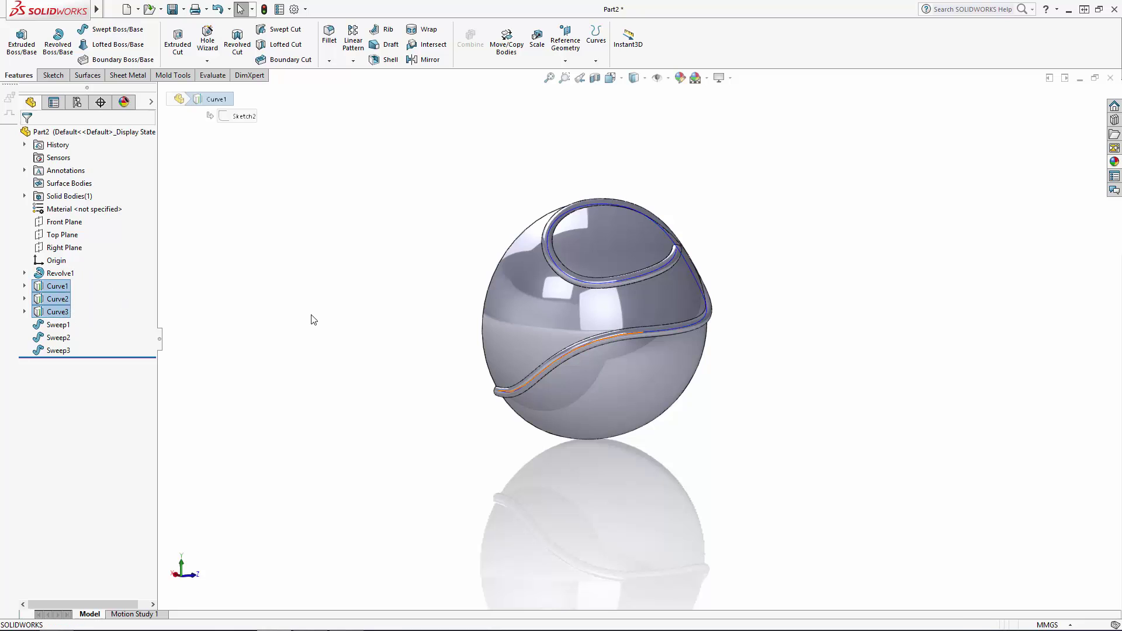
# Set the lower spline handle dimension in the third curve's sketch to 1 mm and rebuild the part.
pyautogui.moveTo(434, 369); pyautogui.dragTo(545, 454, button='middle')
pyautogui.scroll(-5, 548, 459)
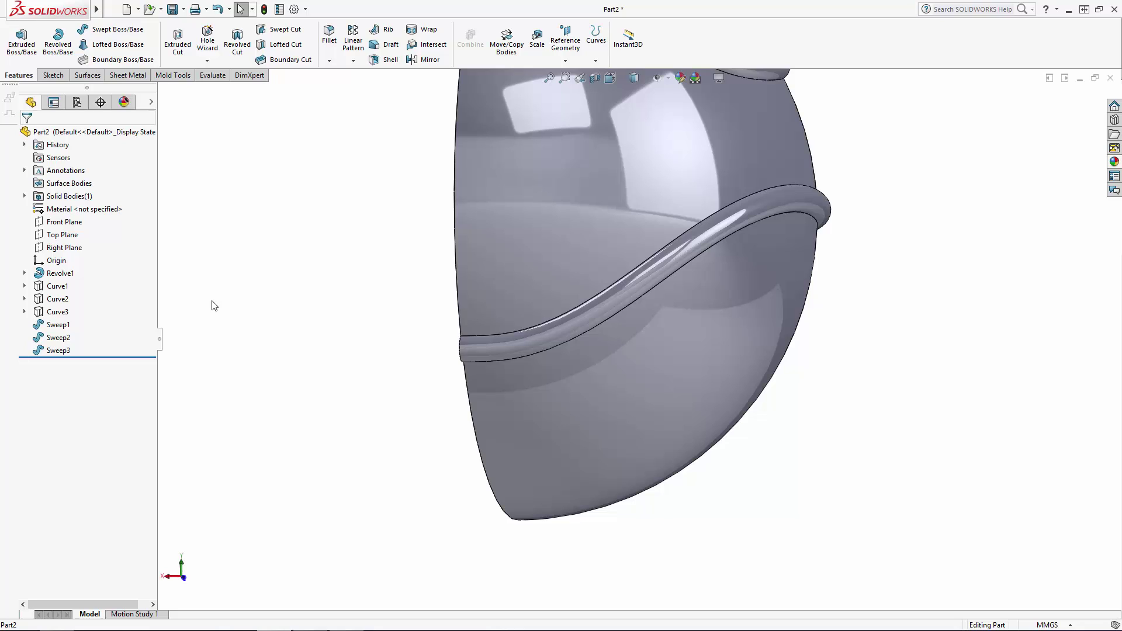
pyautogui.click(25, 312)
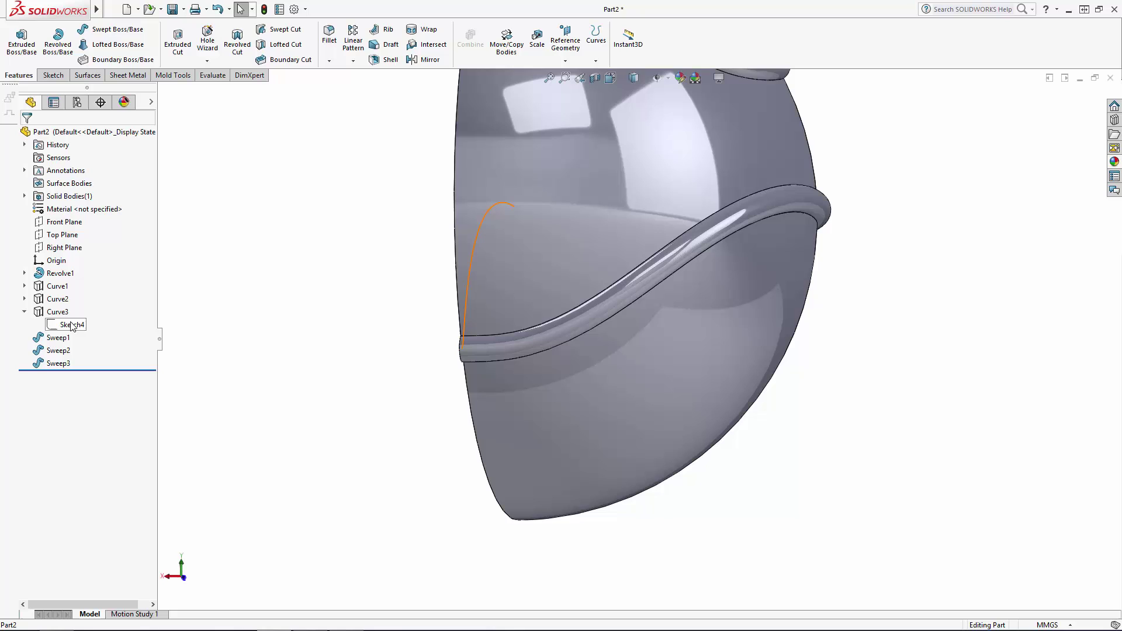
pyautogui.doubleClick(71, 322)
pyautogui.moveTo(248, 368)
pyautogui.mouseDown(button='middle')
pyautogui.moveTo(187, 388)
pyautogui.moveTo(183, 422)
pyautogui.mouseUp(button='middle')
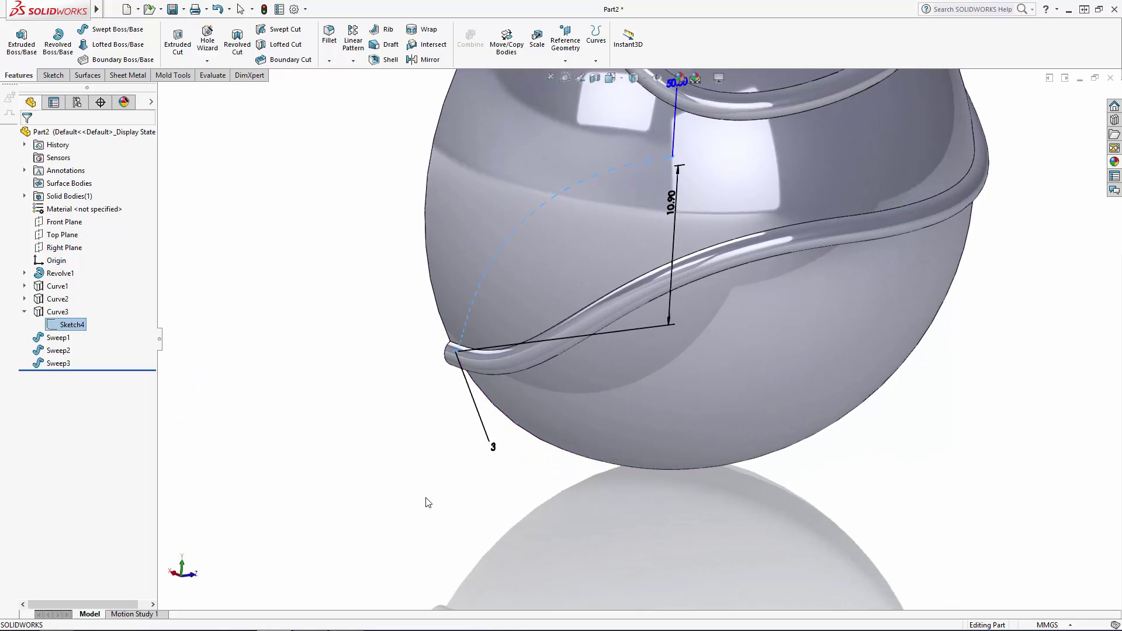
pyautogui.doubleClick(492, 447)
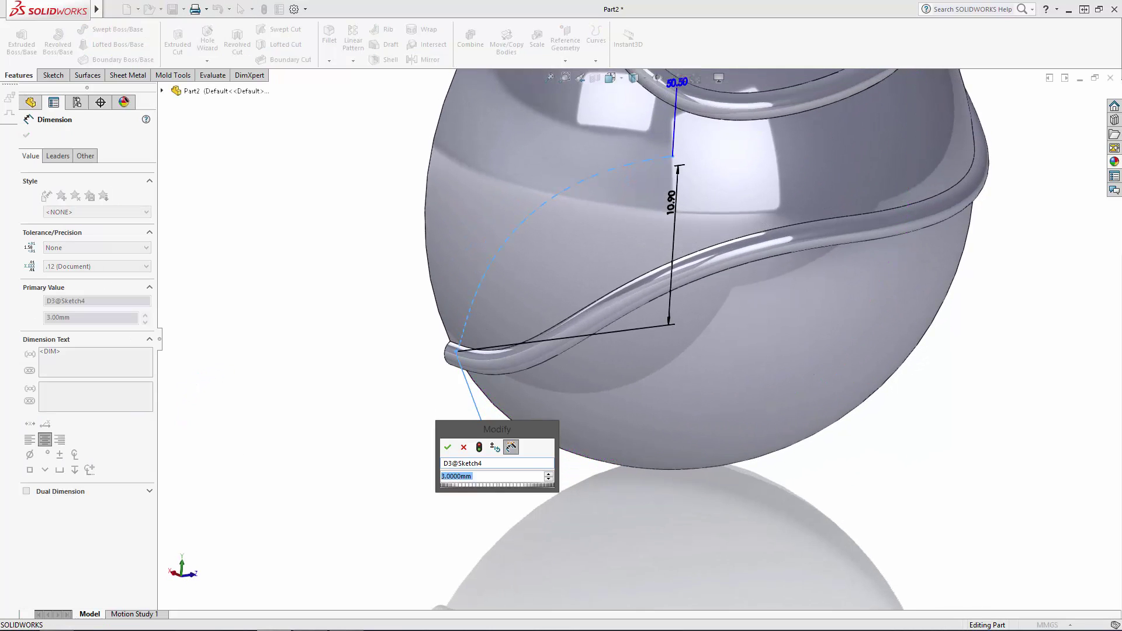
pyautogui.write('4')
pyautogui.press('Return')
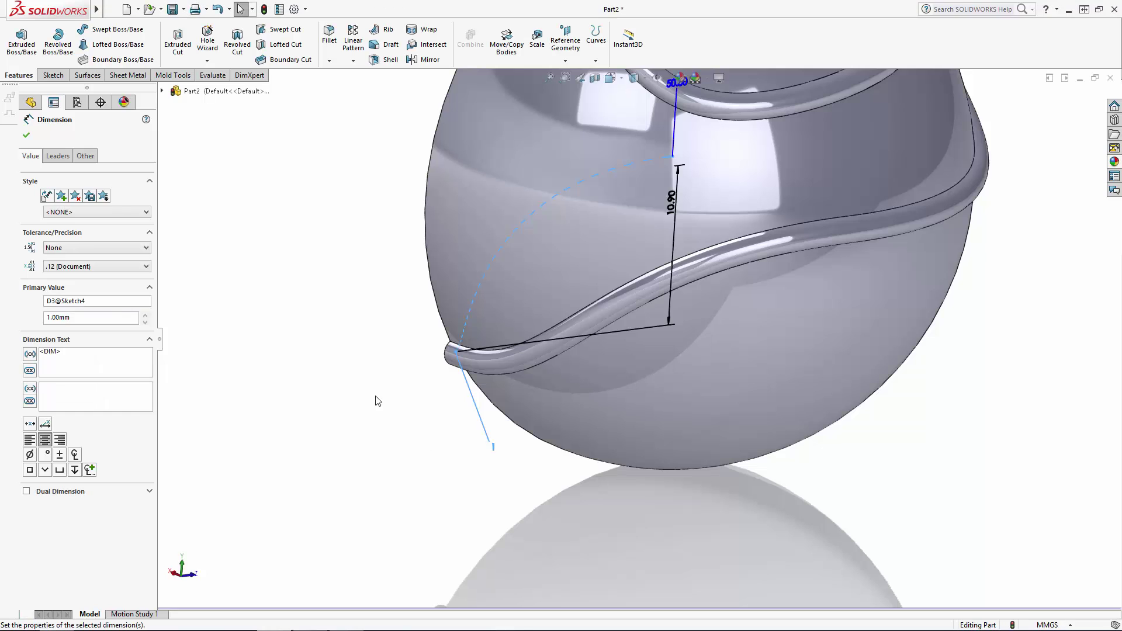
pyautogui.click(376, 398)
pyautogui.scroll(3, 439, 409)
pyautogui.moveTo(447, 379); pyautogui.dragTo(510, 367, button='middle')
pyautogui.scroll(-5, 617, 332)
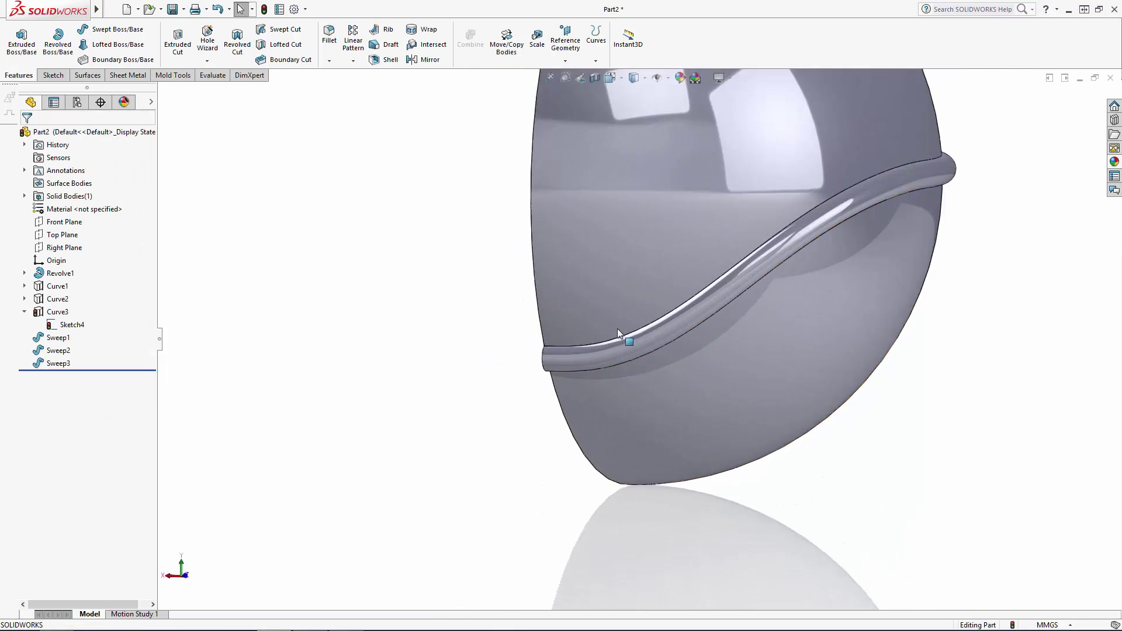
pyautogui.click(264, 9)
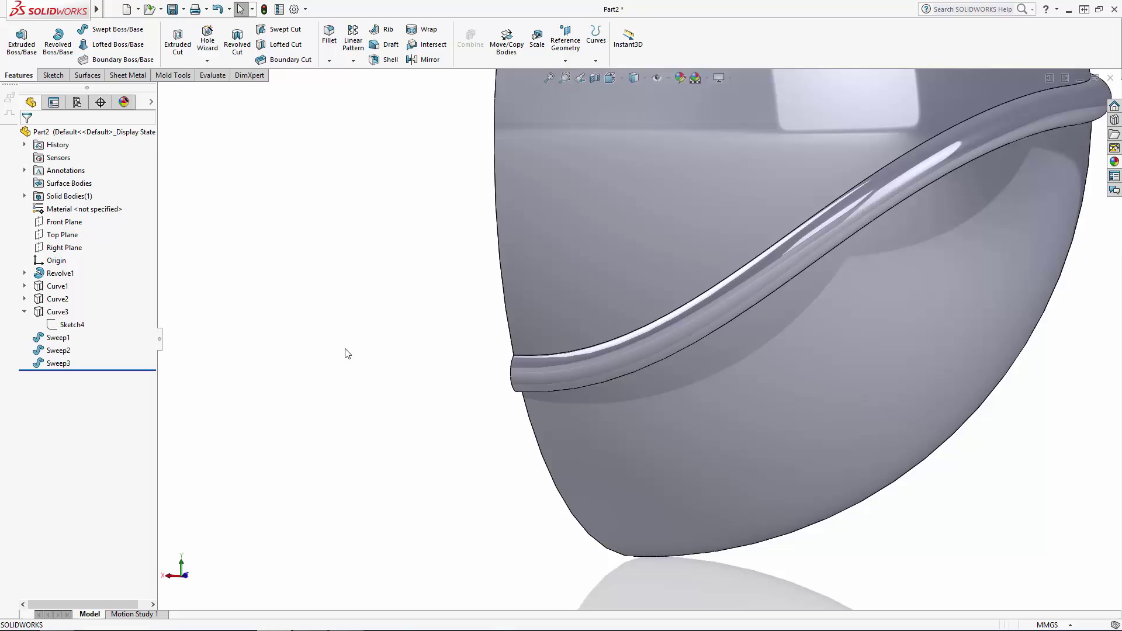
pyautogui.scroll(7, 346, 353)
pyautogui.moveTo(596, 360); pyautogui.dragTo(472, 409, button='middle')
pyautogui.scroll(2, 629, 336)
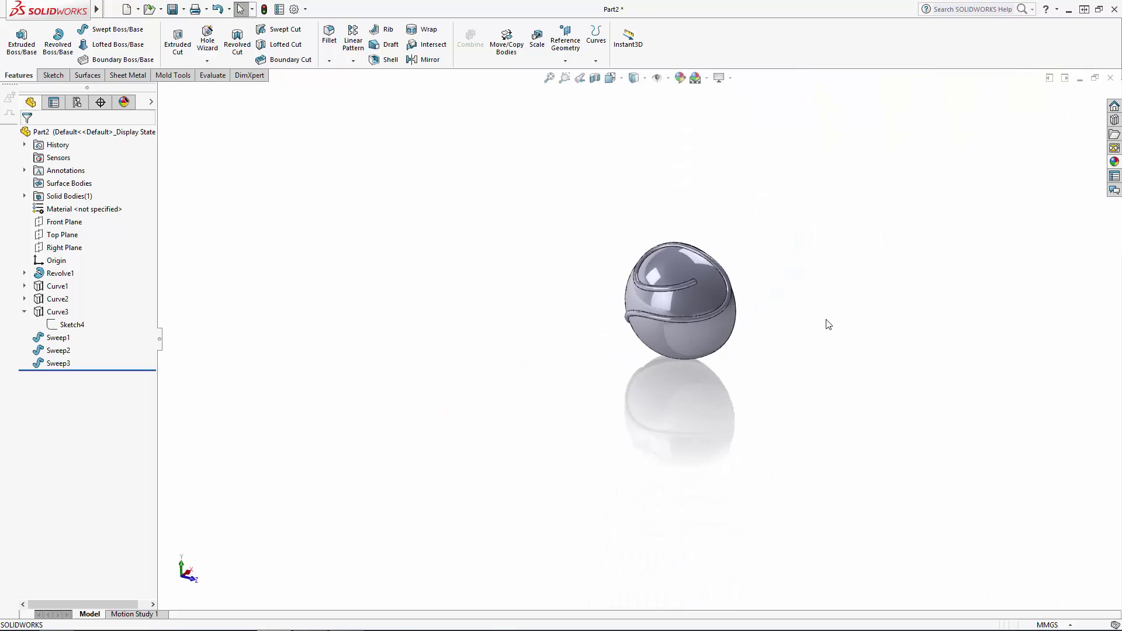
pyautogui.scroll(-5, 826, 323)
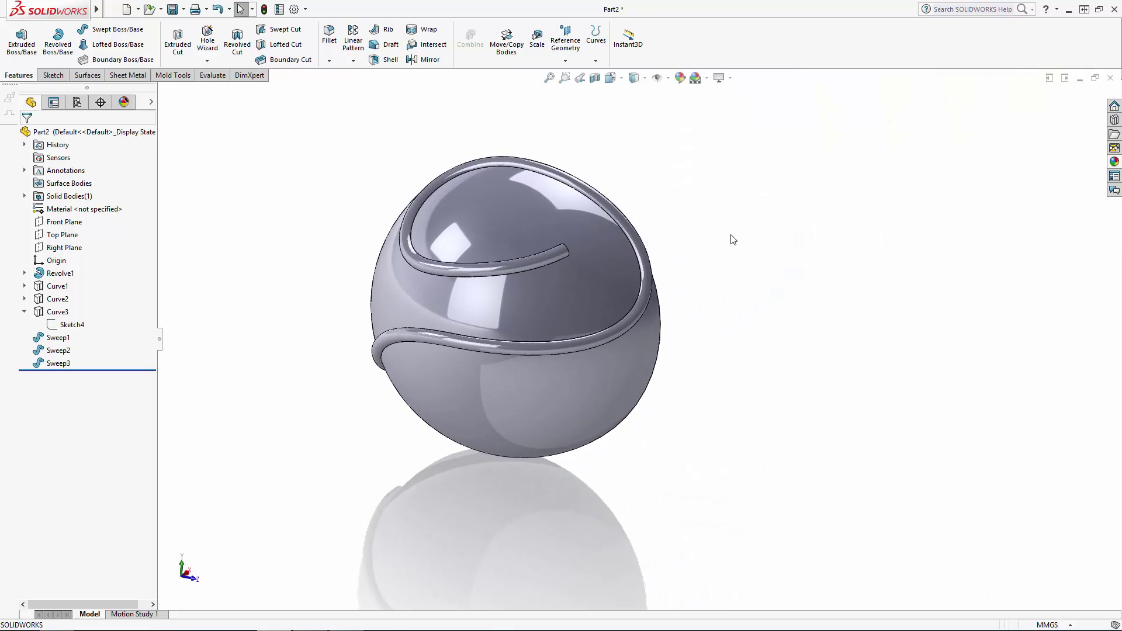